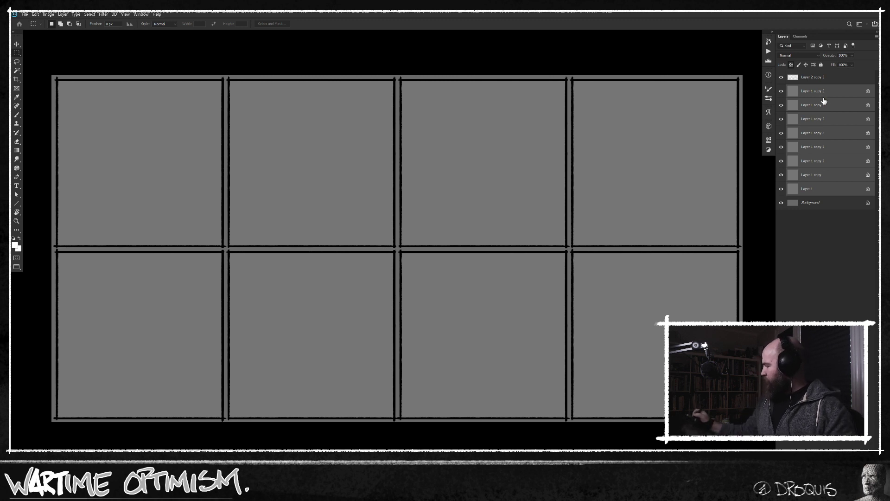
# Make Layer 1 the only selected layer and toggle its visibility off and back on to identify its panel.
pyautogui.click(784, 190)
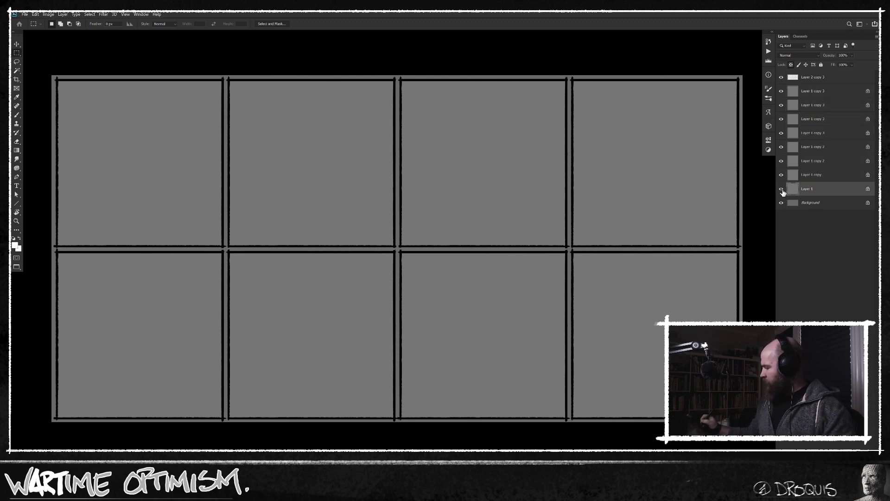
pyautogui.click(782, 190)
pyautogui.click(782, 190)
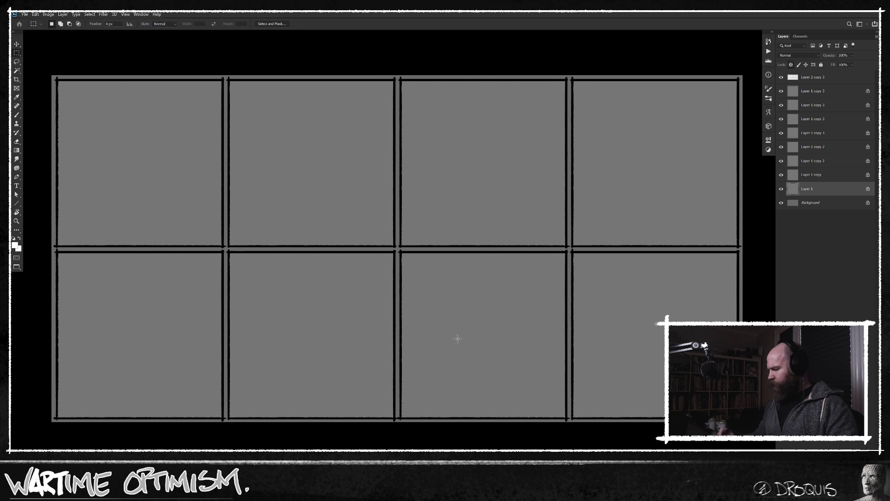
# Switch to the Brush tool and set the foreground color to a darker neutral gray.
pyautogui.press('b')
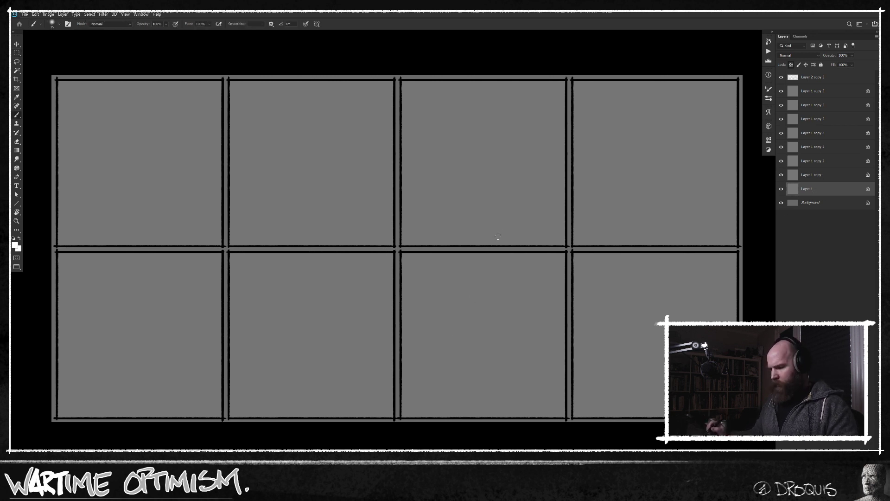
pyautogui.press('n')
pyautogui.click(188, 203)
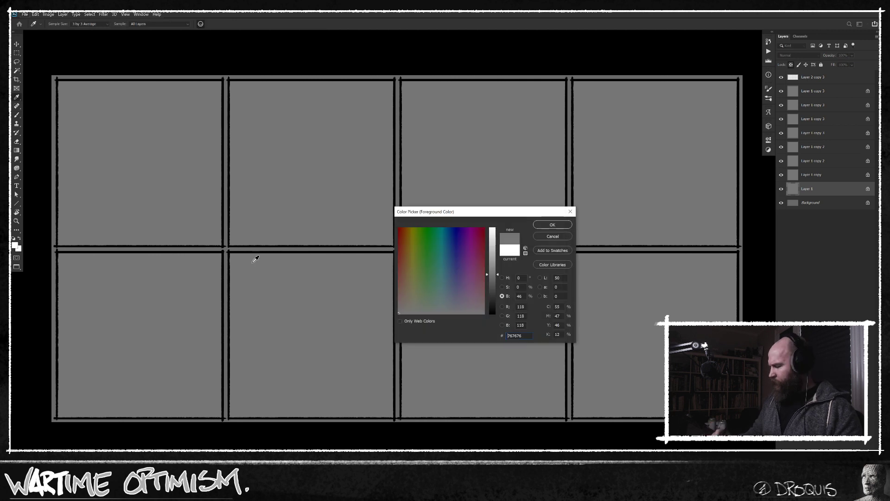
pyautogui.click(493, 285)
pyautogui.click(552, 225)
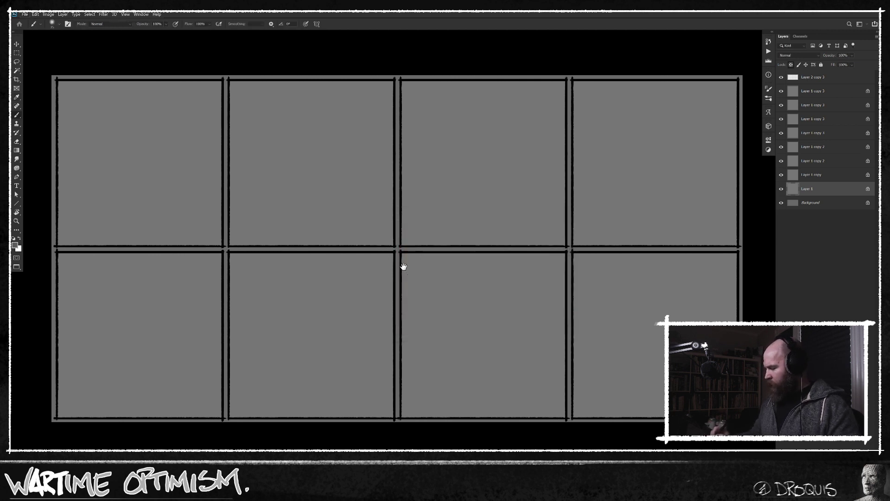
# Choose the small pointed sketching brush for the Brush tool, ready for the first panel of the grid.
pyautogui.moveTo(343, 242); pyautogui.dragTo(465, 290)
pyautogui.press('s')
pyautogui.rightClick(464, 241)
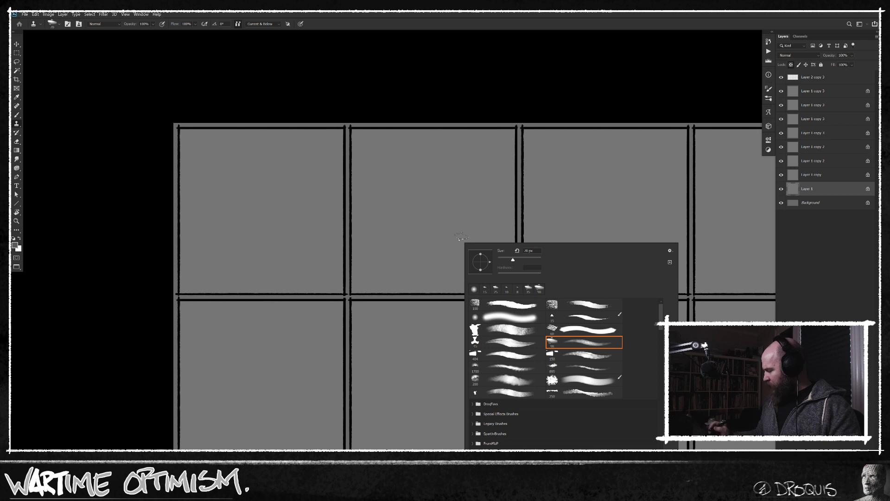
pyautogui.press('b')
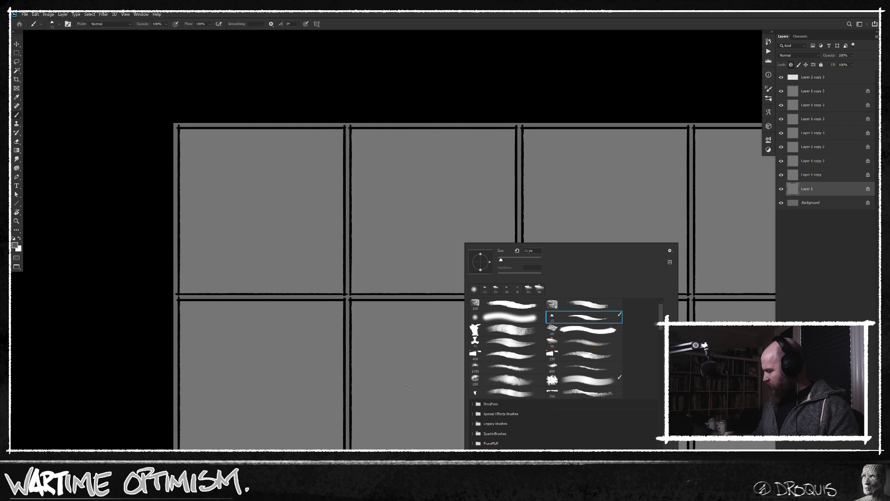
pyautogui.press('Escape')
pyautogui.moveTo(468, 359); pyautogui.dragTo(484, 368)
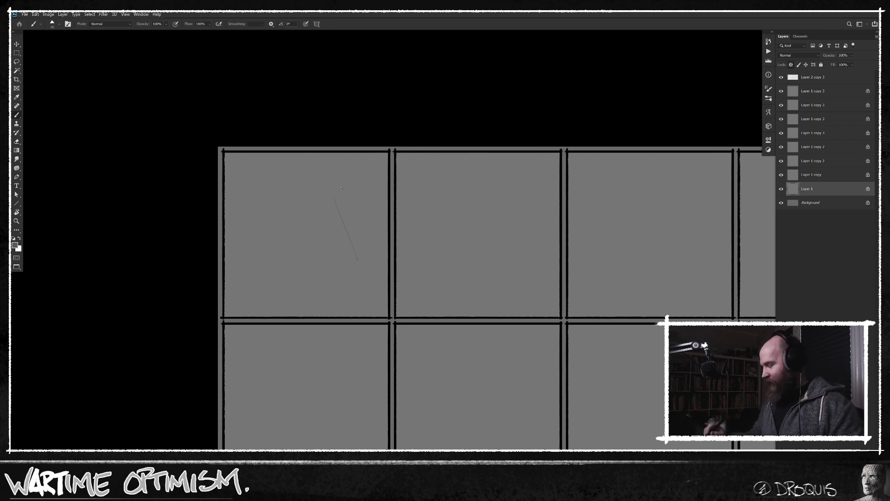
# Sketch a leaning tree trunk with forked branches in the right half of the first panel, starting its left foliage clump.
pyautogui.moveTo(331, 199); pyautogui.dragTo(354, 275)
pyautogui.moveTo(337, 182); pyautogui.dragTo(343, 222)
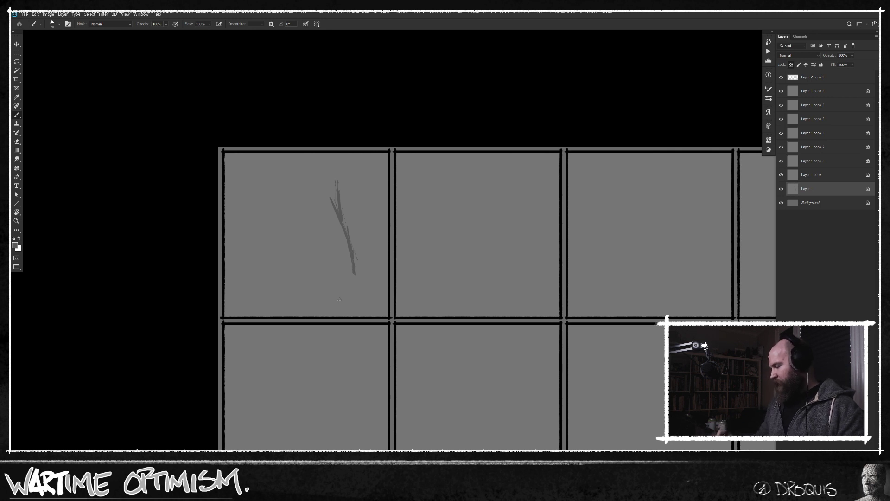
pyautogui.moveTo(337, 214); pyautogui.dragTo(325, 191)
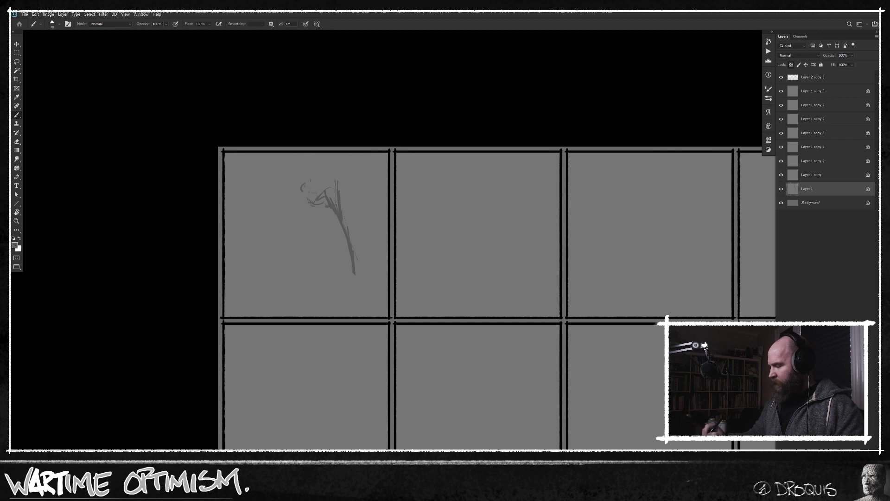
# Outline the rounded foliage clumps of the right tree's crown, up to the panel's upper edge.
pyautogui.moveTo(338, 186)
pyautogui.mouseDown()
pyautogui.moveTo(354, 186)
pyautogui.moveTo(335, 188)
pyautogui.mouseUp()
pyautogui.moveTo(335, 184); pyautogui.dragTo(334, 158)
pyautogui.moveTo(356, 172)
pyautogui.mouseDown()
pyautogui.moveTo(360, 178)
pyautogui.moveTo(347, 157)
pyautogui.moveTo(370, 164)
pyautogui.mouseUp()
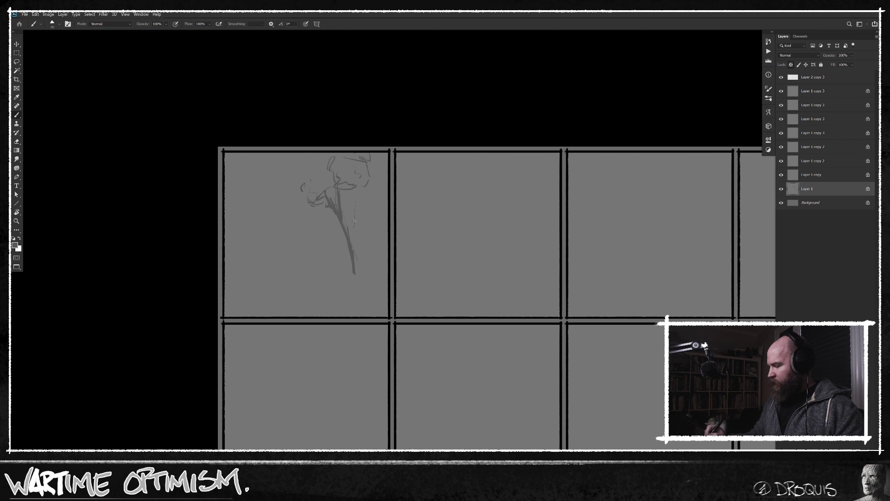
pyautogui.moveTo(372, 207); pyautogui.dragTo(378, 177)
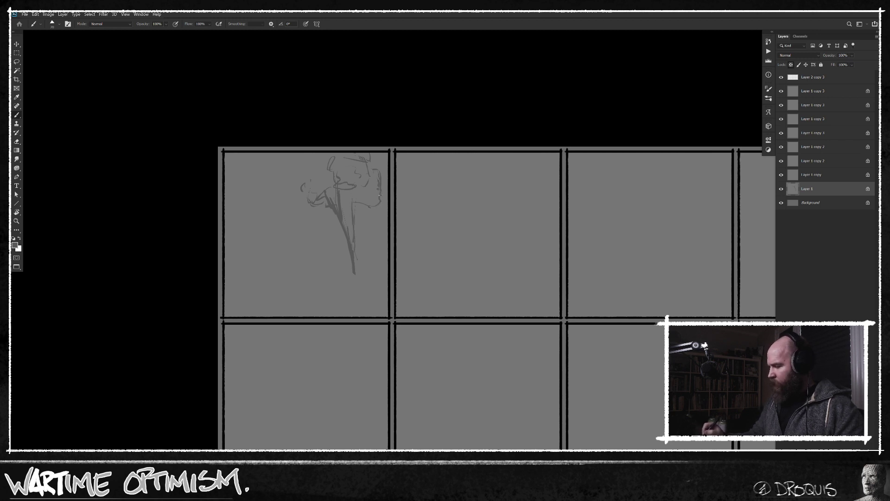
pyautogui.moveTo(379, 202)
pyautogui.mouseDown()
pyautogui.moveTo(345, 193)
pyautogui.moveTo(348, 202)
pyautogui.moveTo(378, 196)
pyautogui.mouseUp()
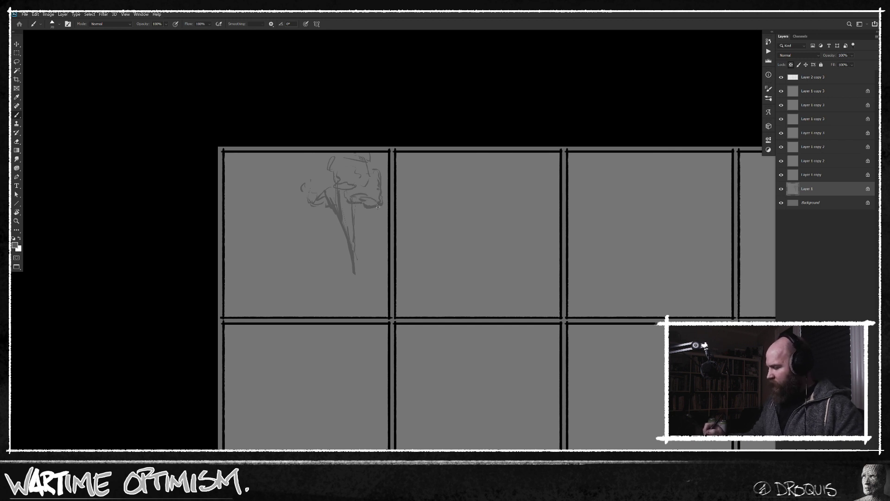
pyautogui.moveTo(303, 183); pyautogui.dragTo(311, 177)
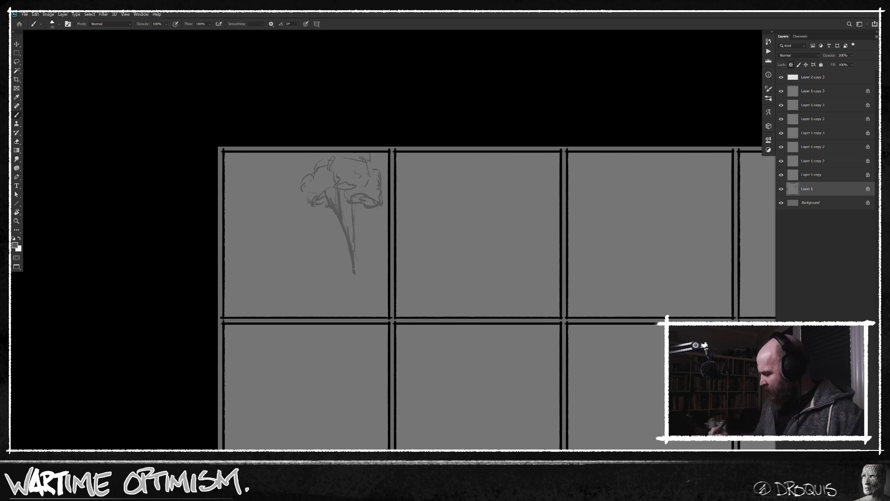
# Lengthen and darken the base of the right tree's trunk and draw a sloping ground line through it.
pyautogui.moveTo(353, 258); pyautogui.dragTo(355, 281)
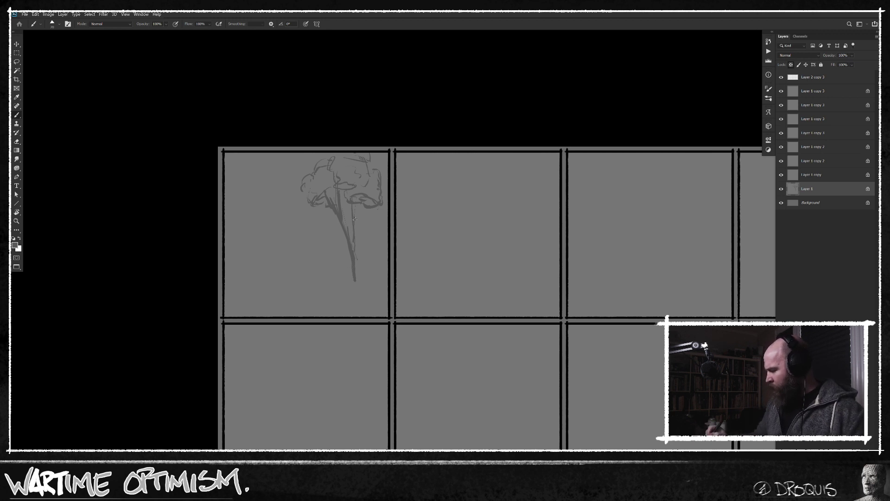
pyautogui.moveTo(356, 249); pyautogui.dragTo(355, 283)
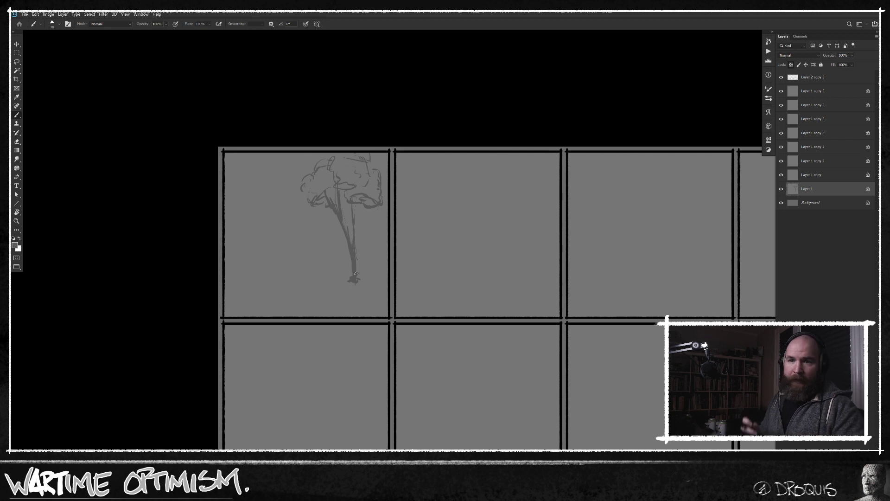
pyautogui.moveTo(354, 279); pyautogui.dragTo(335, 284)
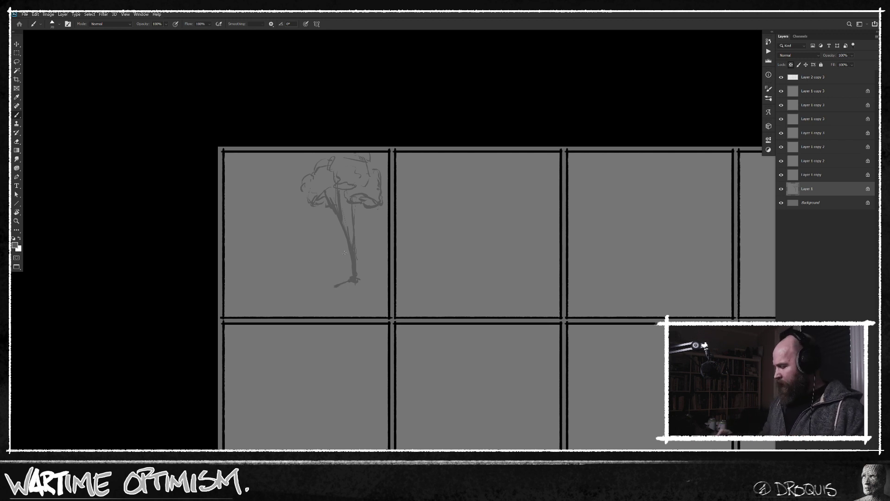
pyautogui.moveTo(357, 273)
pyautogui.mouseDown()
pyautogui.moveTo(386, 263)
pyautogui.moveTo(303, 290)
pyautogui.mouseUp()
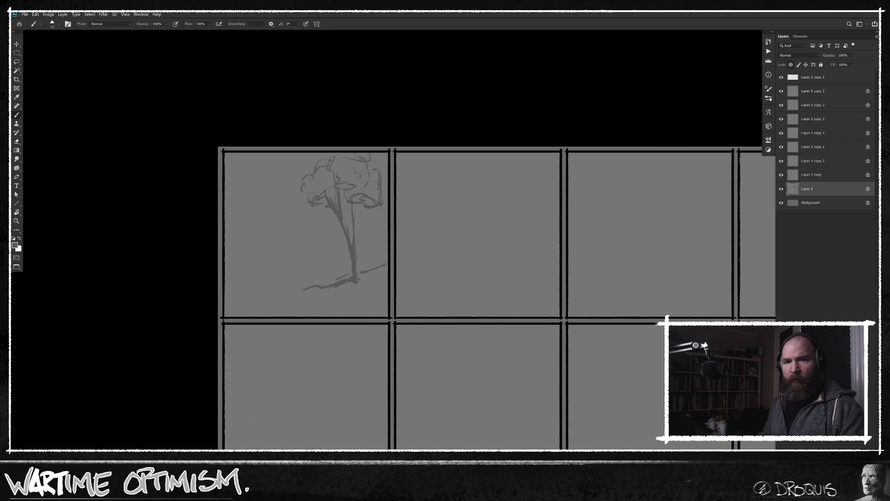
# Extend the ground line to the left and sketch a winding foreground edge down to the panel's lower right corner.
pyautogui.moveTo(302, 290)
pyautogui.mouseDown()
pyautogui.moveTo(283, 294)
pyautogui.moveTo(351, 299)
pyautogui.moveTo(343, 305)
pyautogui.mouseUp()
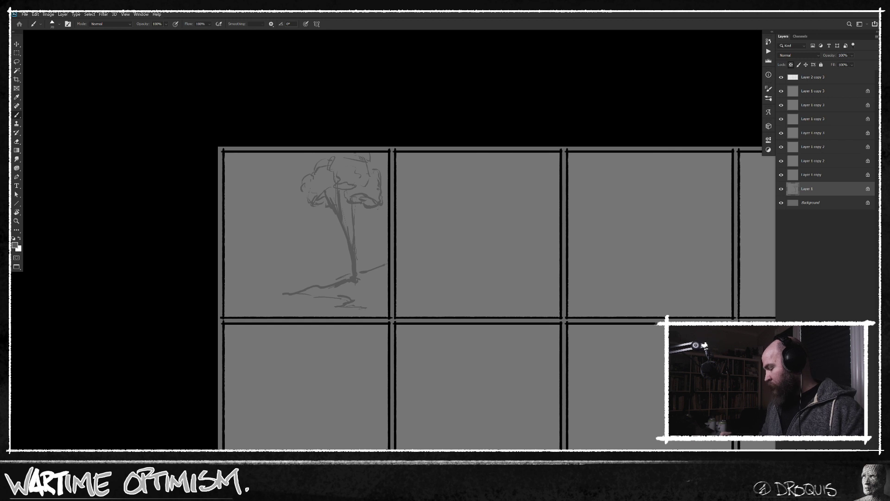
pyautogui.moveTo(358, 313); pyautogui.dragTo(378, 317)
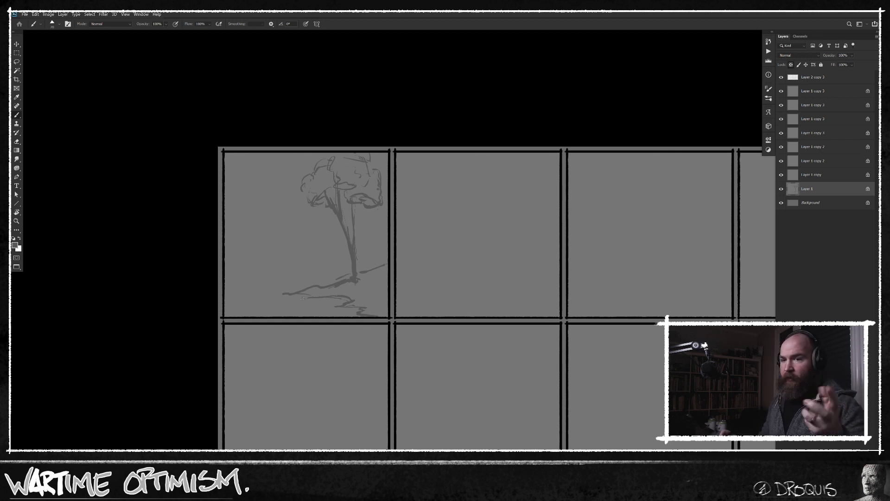
pyautogui.moveTo(296, 295); pyautogui.dragTo(312, 296)
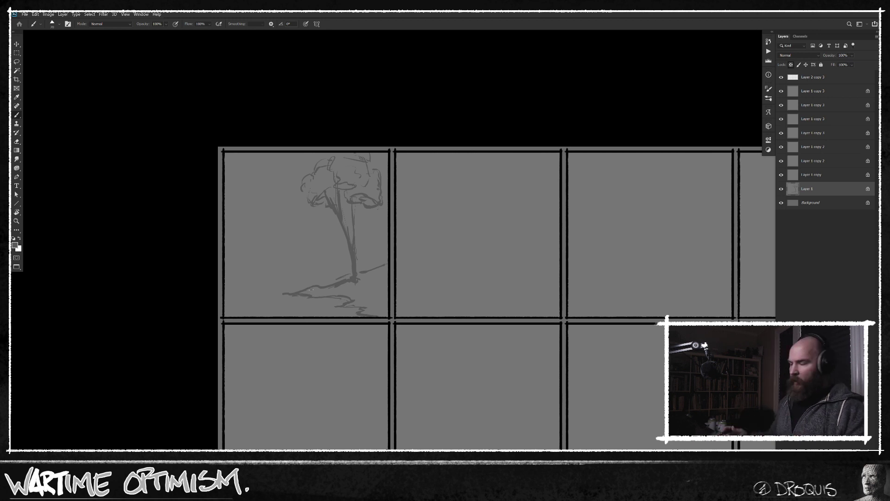
# Add lower leaf clumps to the right tree and fill out its crown with darker foliage strokes.
pyautogui.moveTo(365, 199); pyautogui.dragTo(376, 203)
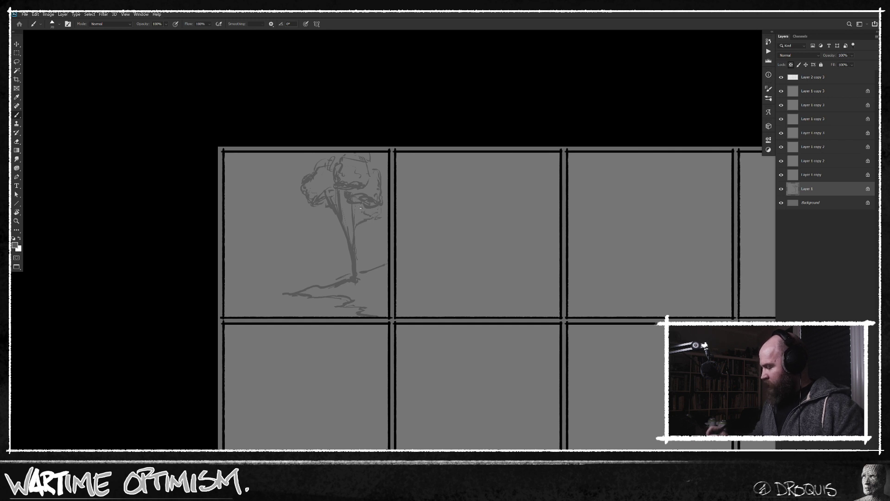
pyautogui.moveTo(327, 216); pyautogui.dragTo(332, 219)
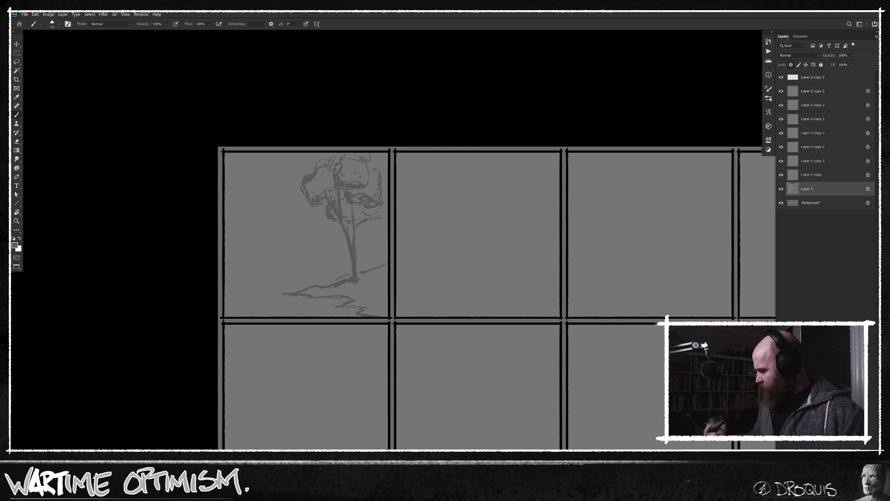
pyautogui.moveTo(342, 176); pyautogui.dragTo(351, 183)
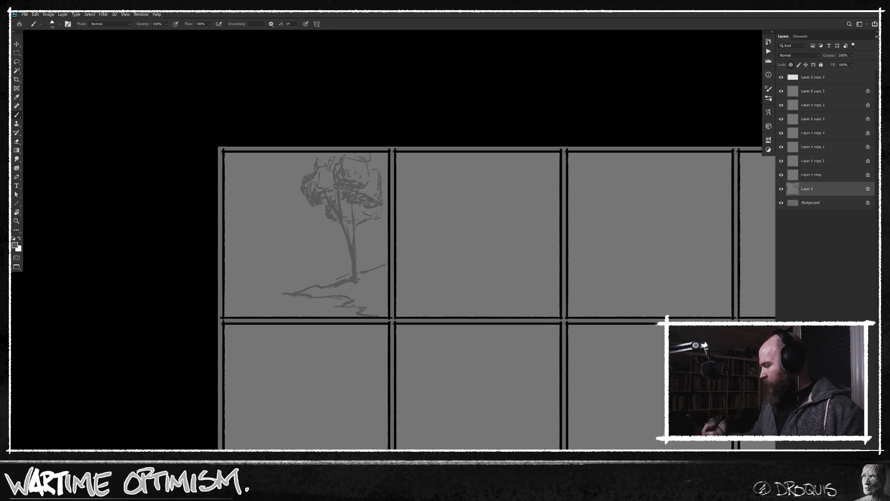
pyautogui.moveTo(372, 173); pyautogui.dragTo(370, 166)
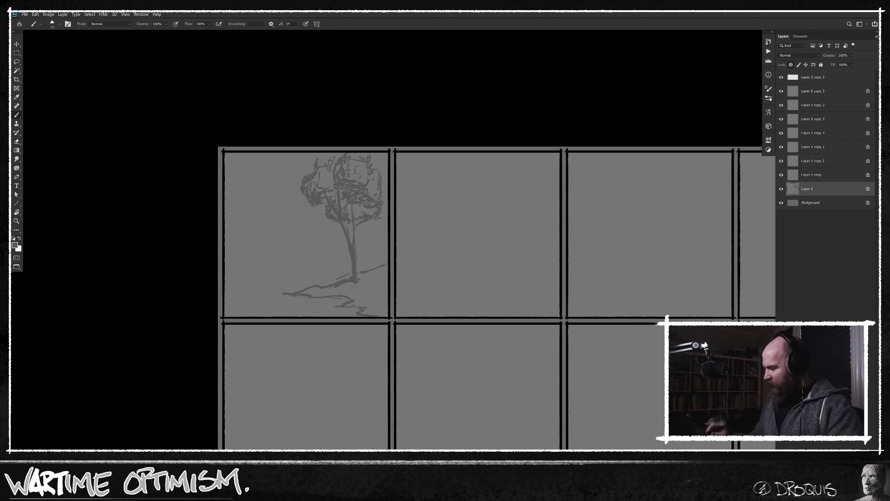
# Sketch loose foliage contours in the left half of the first panel and extend the foreground bank to the lower left.
pyautogui.moveTo(278, 234); pyautogui.dragTo(287, 233)
pyautogui.moveTo(274, 226)
pyautogui.mouseDown()
pyautogui.moveTo(296, 242)
pyautogui.moveTo(279, 249)
pyautogui.mouseUp()
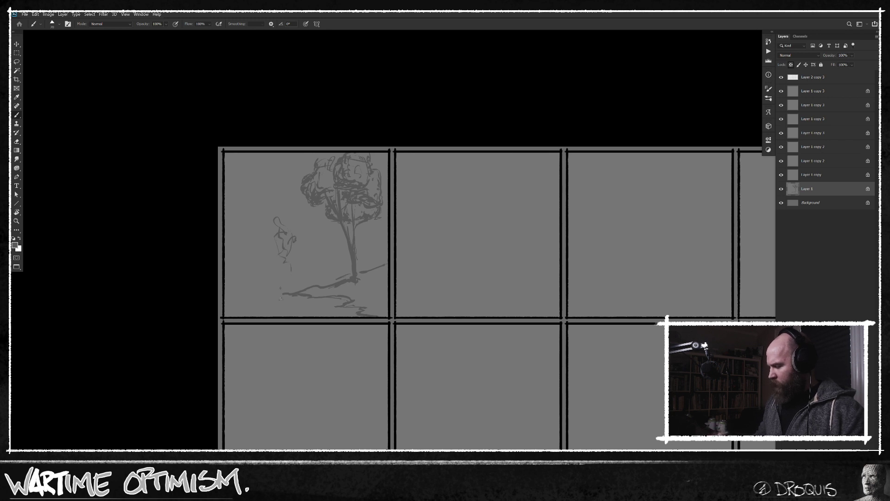
pyautogui.moveTo(291, 292)
pyautogui.mouseDown()
pyautogui.moveTo(271, 292)
pyautogui.moveTo(298, 294)
pyautogui.moveTo(271, 292)
pyautogui.moveTo(242, 306)
pyautogui.moveTo(260, 315)
pyautogui.mouseUp()
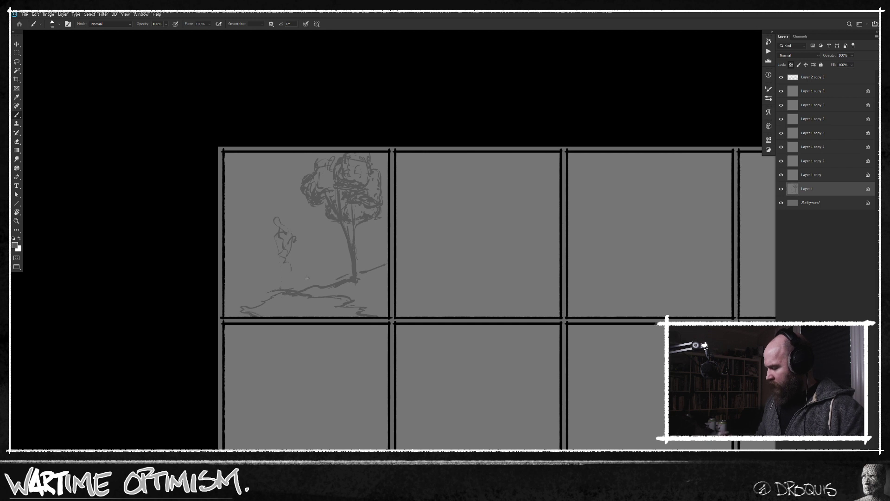
pyautogui.moveTo(269, 215)
pyautogui.mouseDown()
pyautogui.moveTo(274, 223)
pyautogui.moveTo(260, 216)
pyautogui.moveTo(274, 209)
pyautogui.mouseUp()
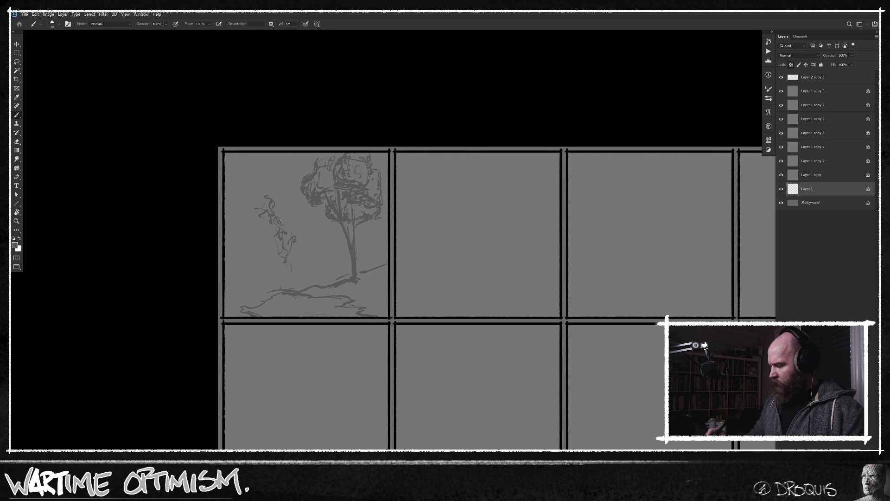
# Block in two tree trunks on the left side of the panel and run the ground line to its left edge.
pyautogui.moveTo(268, 239); pyautogui.dragTo(262, 274)
pyautogui.moveTo(270, 264)
pyautogui.mouseDown()
pyautogui.moveTo(269, 295)
pyautogui.moveTo(276, 291)
pyautogui.moveTo(223, 281)
pyautogui.mouseUp()
pyautogui.moveTo(240, 232); pyautogui.dragTo(239, 278)
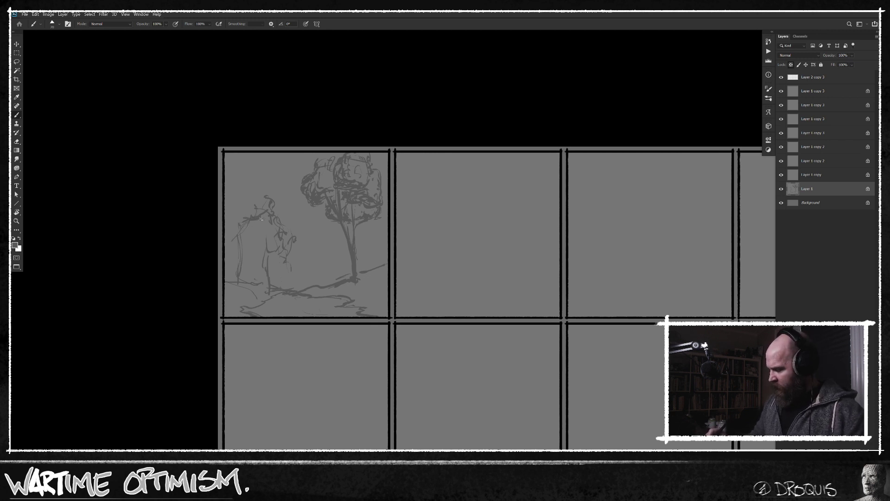
# Outline the large left tree's crown up to the panel edge and build up its trunk and branches.
pyautogui.moveTo(259, 225); pyautogui.dragTo(268, 237)
pyautogui.moveTo(249, 187)
pyautogui.mouseDown()
pyautogui.moveTo(261, 188)
pyautogui.moveTo(247, 216)
pyautogui.mouseUp()
pyautogui.moveTo(243, 188); pyautogui.dragTo(235, 180)
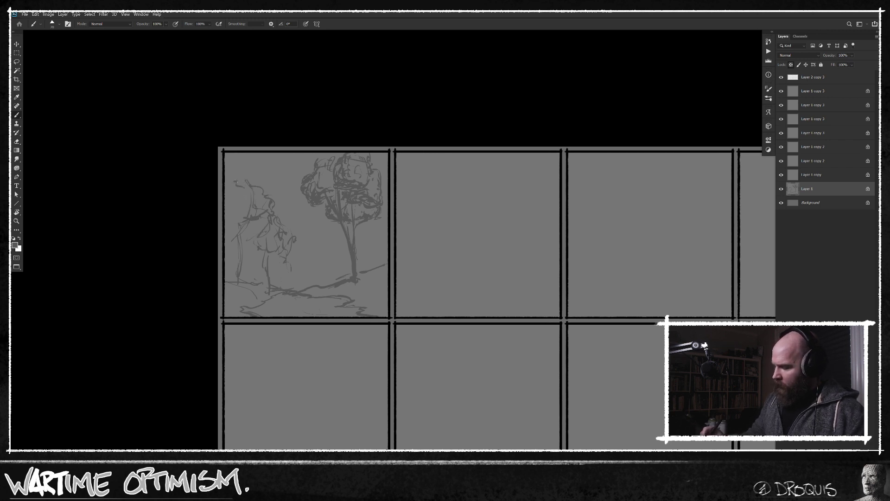
pyautogui.moveTo(225, 217)
pyautogui.mouseDown()
pyautogui.moveTo(239, 225)
pyautogui.moveTo(229, 228)
pyautogui.mouseUp()
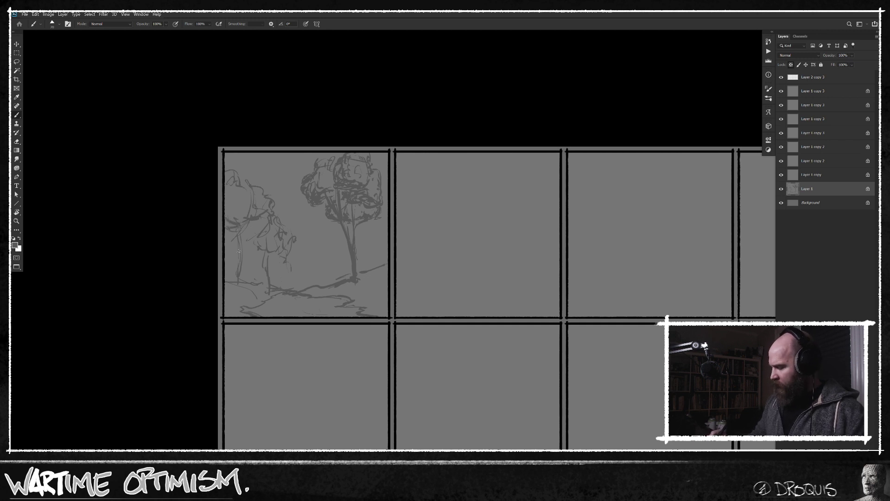
pyautogui.moveTo(251, 226); pyautogui.dragTo(241, 260)
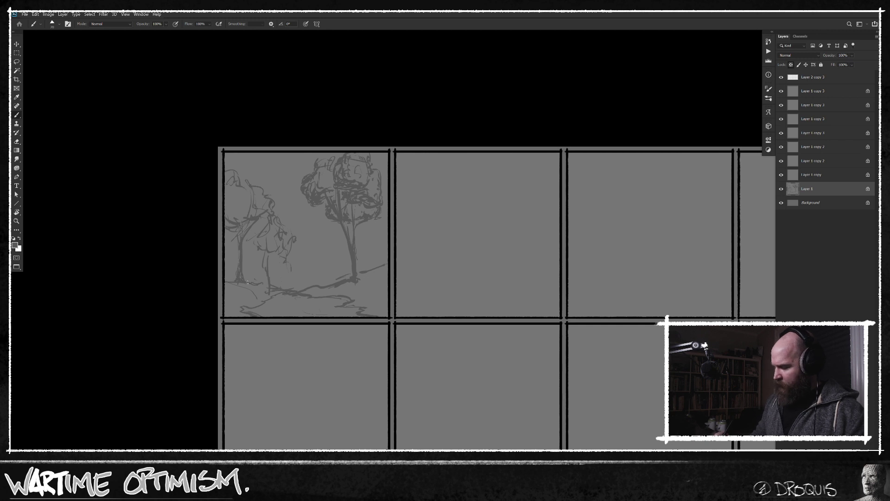
# Define the small left tree's trunk and crown, and add more thin trunks beside it and along the panel's left edge.
pyautogui.moveTo(263, 268); pyautogui.dragTo(262, 287)
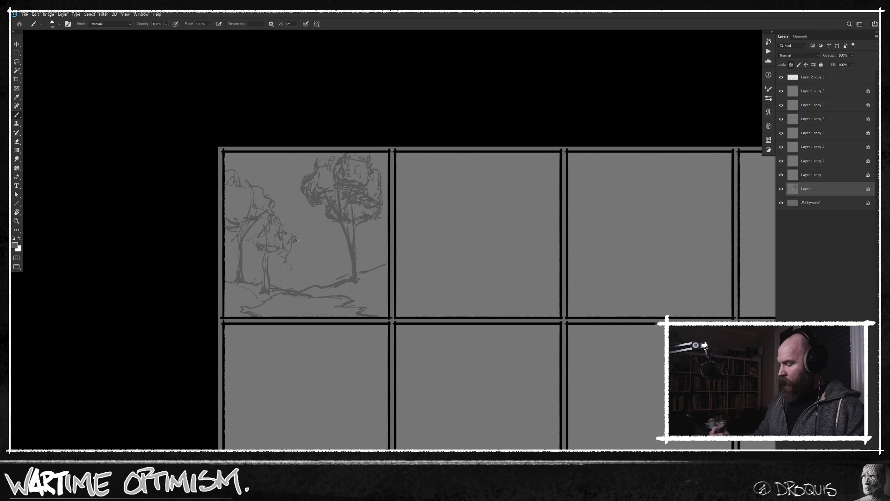
pyautogui.moveTo(282, 248); pyautogui.dragTo(275, 217)
pyautogui.moveTo(255, 247); pyautogui.dragTo(249, 238)
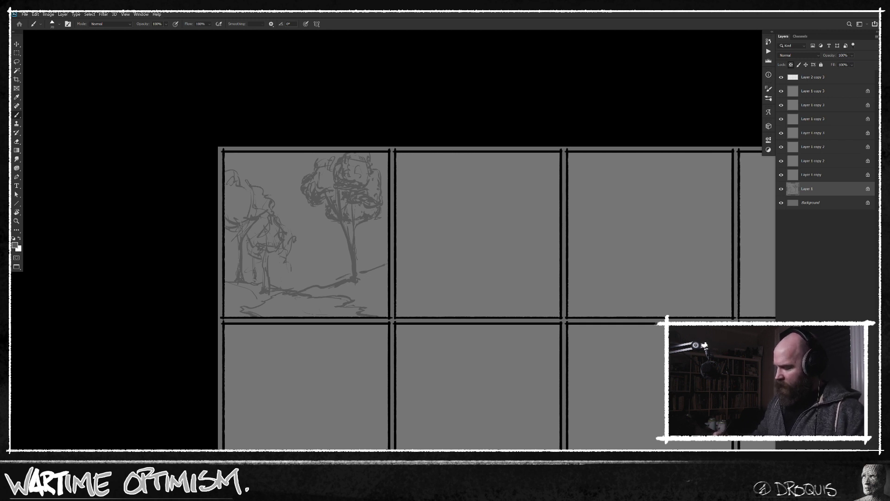
pyautogui.moveTo(233, 283); pyautogui.dragTo(236, 281)
pyautogui.moveTo(228, 243); pyautogui.dragTo(231, 288)
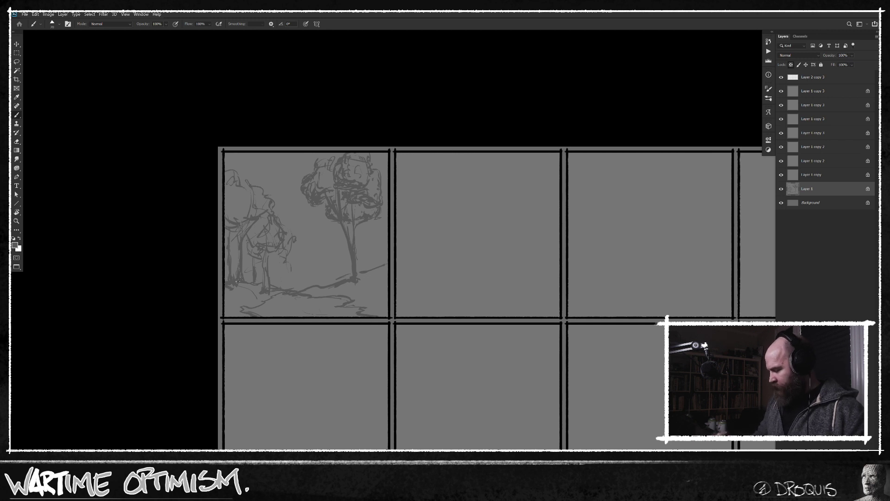
# Sketch a row of small background trees and bushes on both sides of the tall right tree's trunk.
pyautogui.moveTo(227, 241)
pyautogui.mouseDown()
pyautogui.moveTo(225, 269)
pyautogui.moveTo(246, 286)
pyautogui.mouseUp()
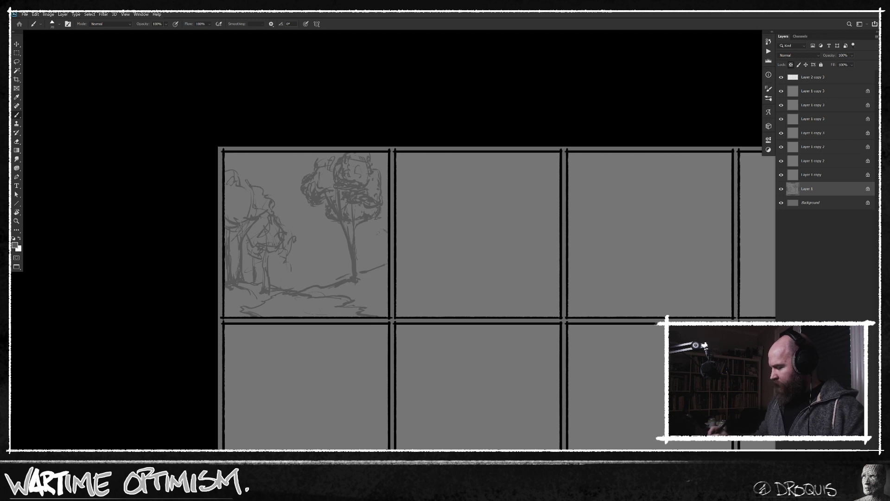
pyautogui.moveTo(381, 247); pyautogui.dragTo(370, 266)
pyautogui.moveTo(378, 235); pyautogui.dragTo(388, 238)
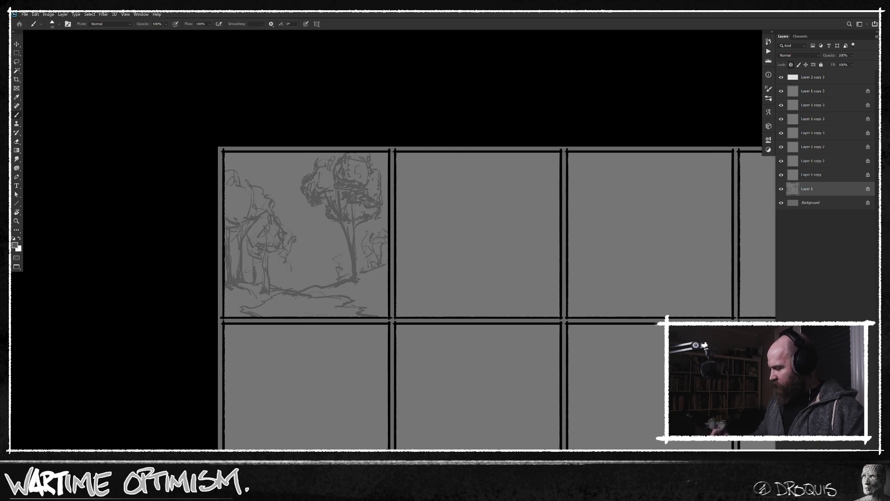
pyautogui.moveTo(333, 263); pyautogui.dragTo(338, 254)
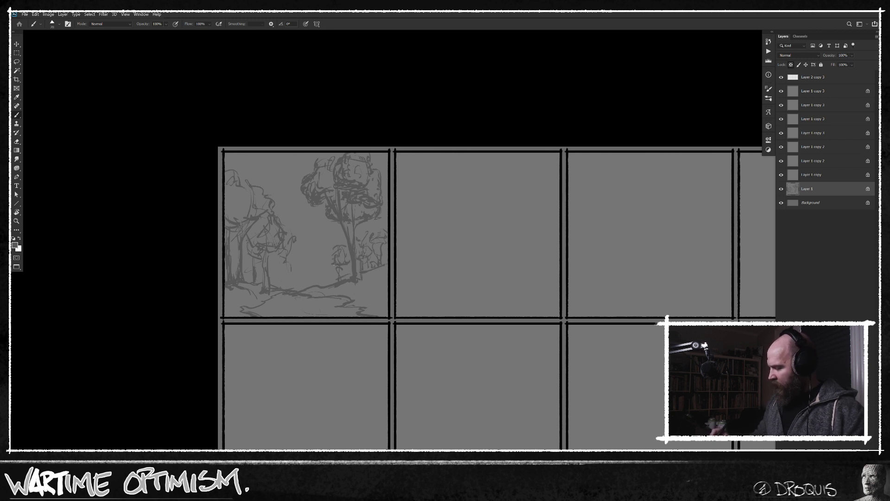
pyautogui.moveTo(330, 253); pyautogui.dragTo(329, 265)
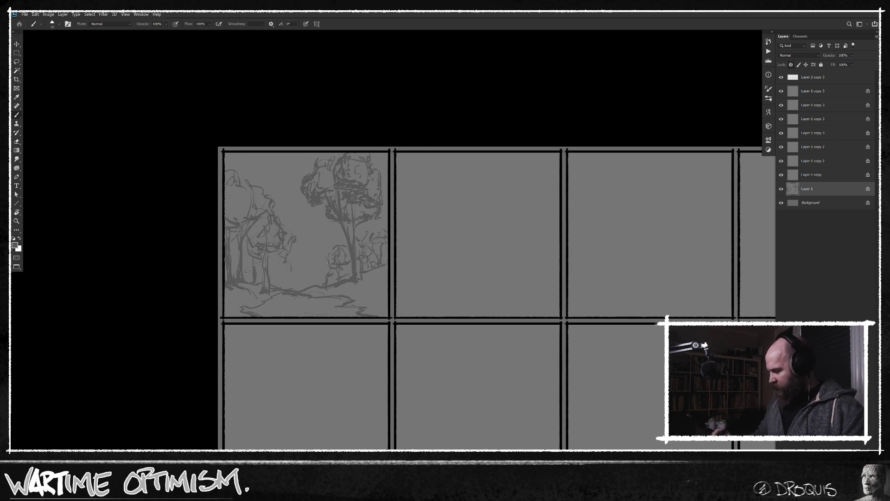
pyautogui.moveTo(323, 256); pyautogui.dragTo(317, 264)
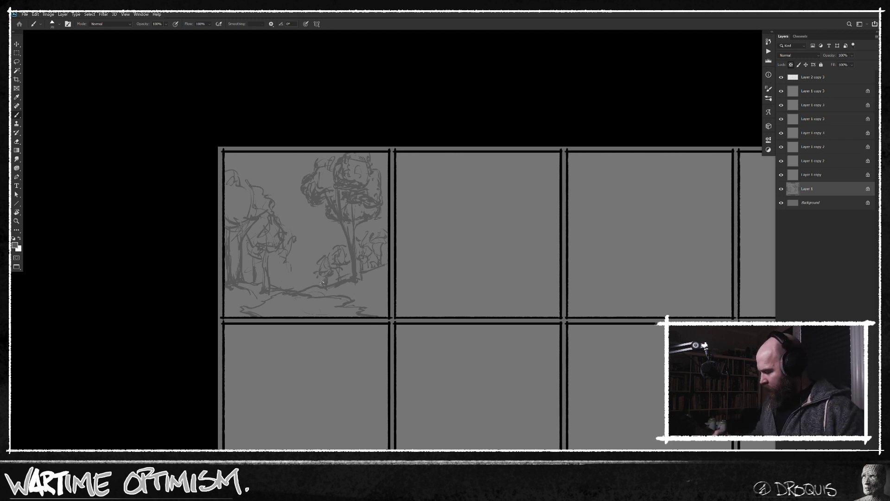
# Thicken the tall right tree's trunk base, and add undergrowth beside the left trees and strokes along the middle ground line.
pyautogui.moveTo(301, 293); pyautogui.dragTo(318, 289)
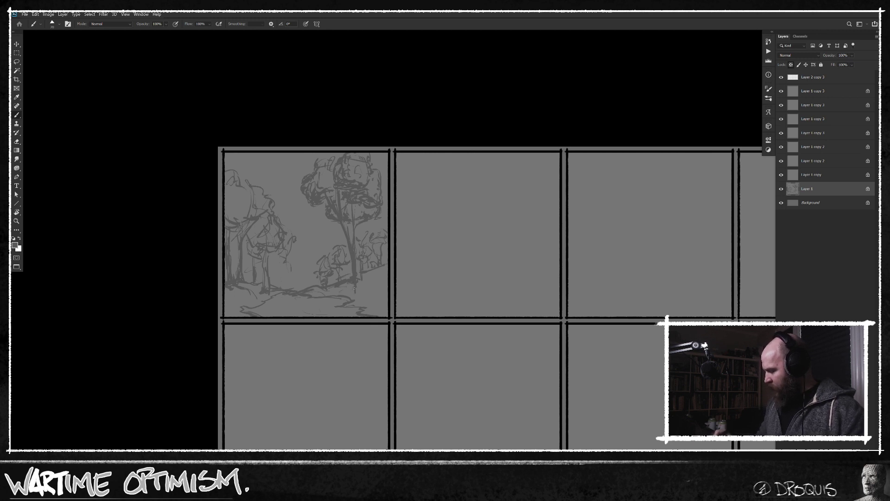
pyautogui.moveTo(358, 284); pyautogui.dragTo(358, 291)
pyautogui.moveTo(332, 287)
pyautogui.mouseDown()
pyautogui.moveTo(304, 277)
pyautogui.moveTo(302, 291)
pyautogui.moveTo(283, 282)
pyautogui.moveTo(291, 257)
pyautogui.moveTo(288, 275)
pyautogui.moveTo(271, 259)
pyautogui.moveTo(283, 287)
pyautogui.mouseUp()
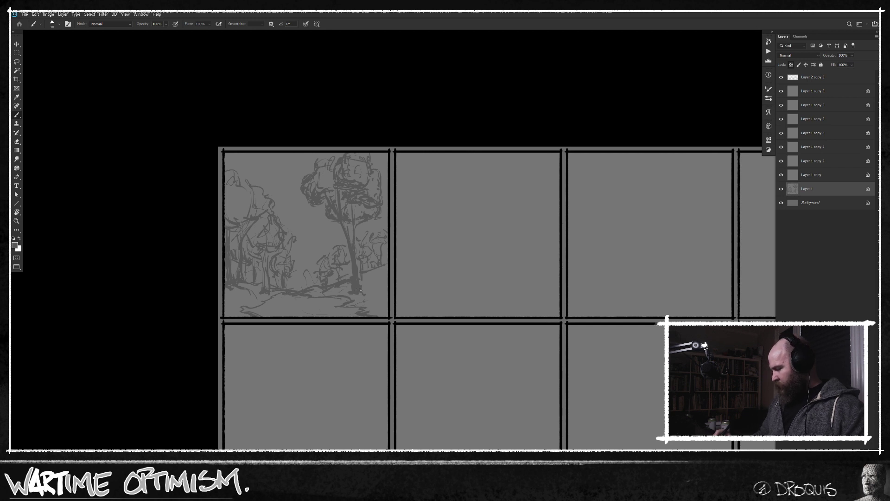
# Build up the right bank below the tall tree and add horizontal strokes across the foreground of the first panel.
pyautogui.moveTo(369, 297); pyautogui.dragTo(375, 288)
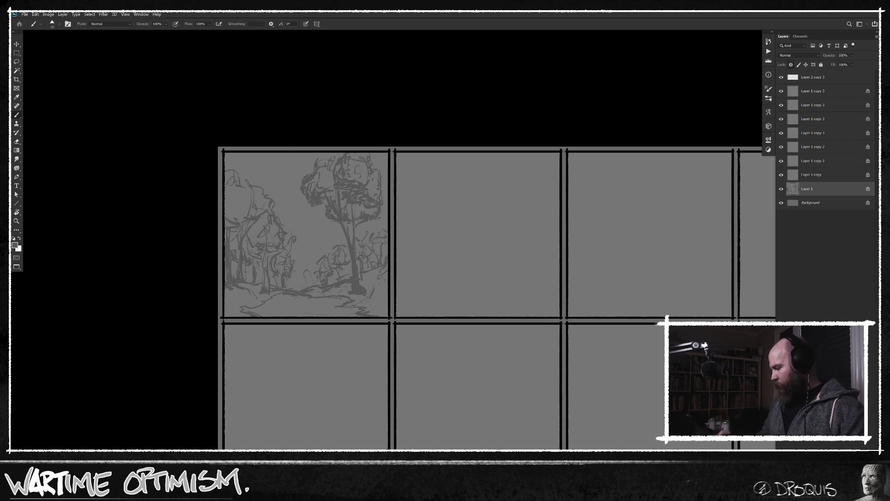
pyautogui.moveTo(365, 306)
pyautogui.mouseDown()
pyautogui.moveTo(375, 307)
pyautogui.moveTo(340, 309)
pyautogui.mouseUp()
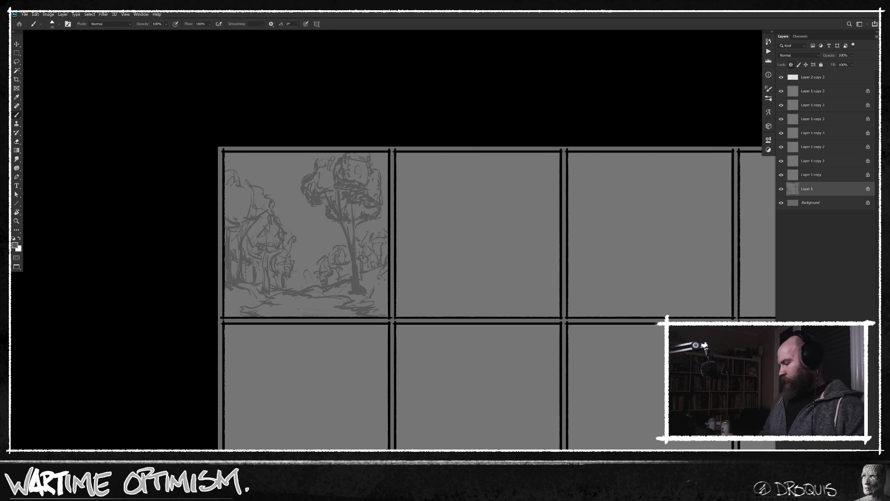
pyautogui.moveTo(305, 300); pyautogui.dragTo(291, 301)
# Switch to the second panel's layer, Layer 1 copy, and darken the whole panel's grey with a Levels adjustment.
pyautogui.hotkey('alt', ']')
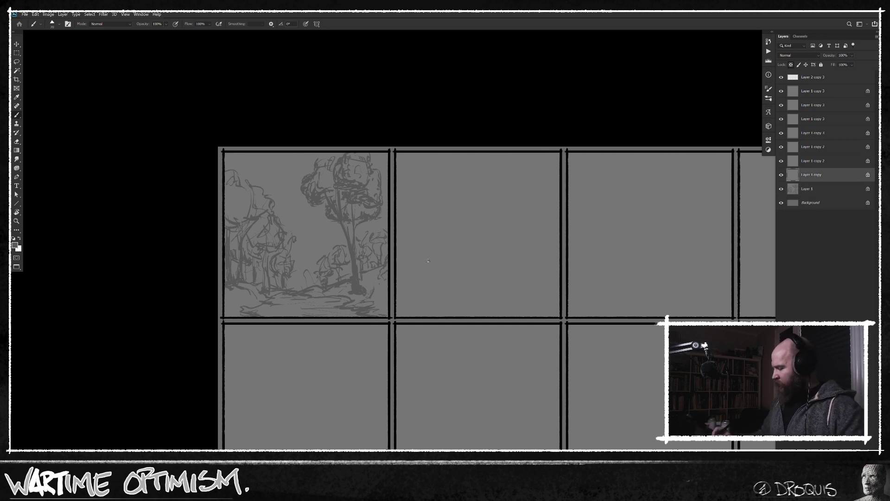
pyautogui.moveTo(413, 264); pyautogui.dragTo(480, 243)
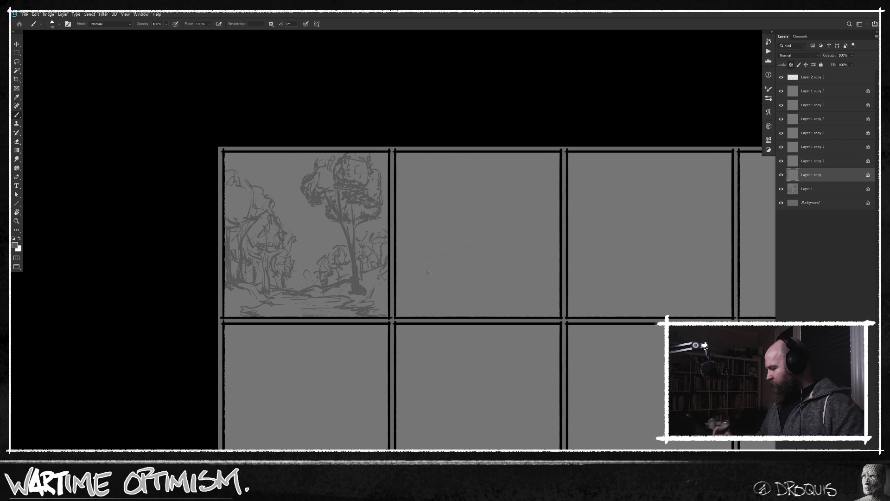
pyautogui.hotkey('ctrl', 'z')
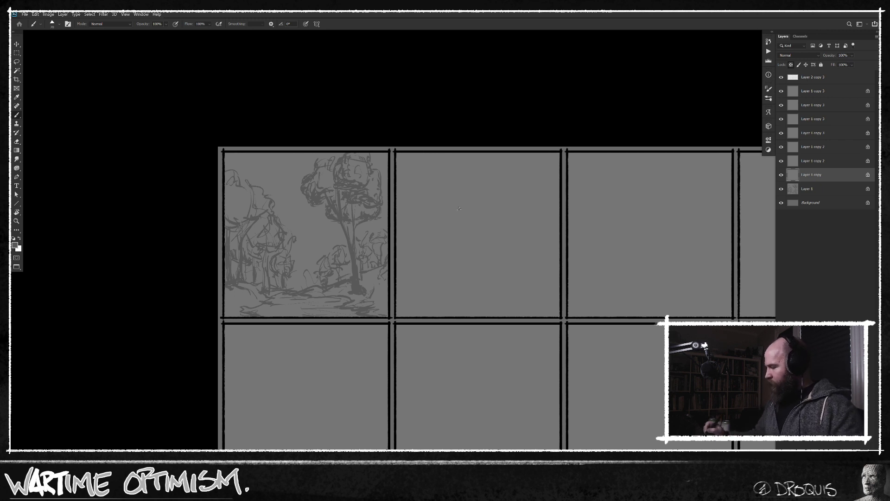
pyautogui.press('m')
pyautogui.moveTo(438, 185)
pyautogui.mouseDown()
pyautogui.moveTo(481, 228)
pyautogui.moveTo(469, 229)
pyautogui.moveTo(570, 315)
pyautogui.moveTo(561, 318)
pyautogui.mouseUp()
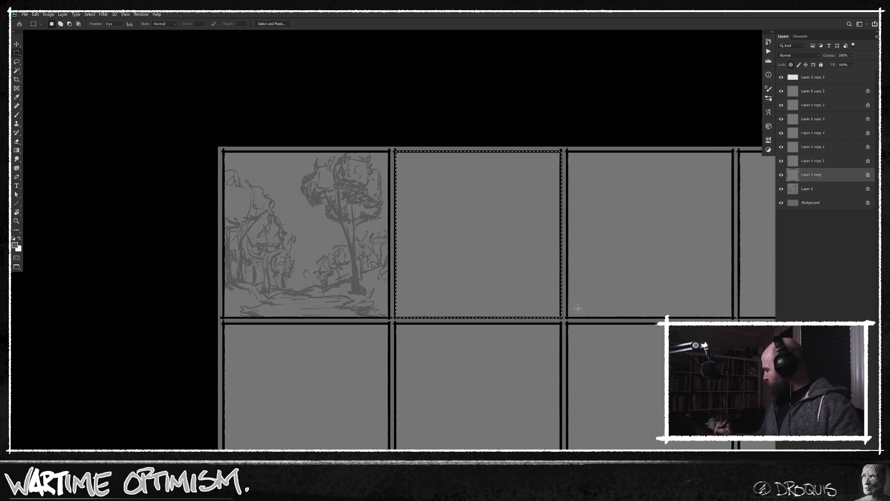
pyautogui.hotkey('ctrl', 'l')
pyautogui.moveTo(654, 281); pyautogui.dragTo(630, 281)
pyautogui.click(680, 189)
pyautogui.hotkey('ctrl', 'd')
pyautogui.press('b')
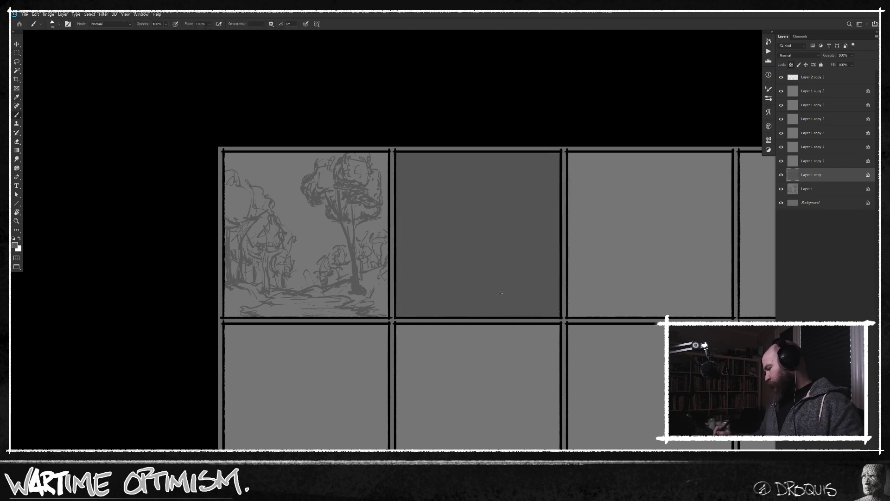
# Leave full-screen mode and switch to the 05_SpeedPainting folder in File Explorer.
pyautogui.press('space')
pyautogui.moveTo(504, 317); pyautogui.dragTo(494, 318)
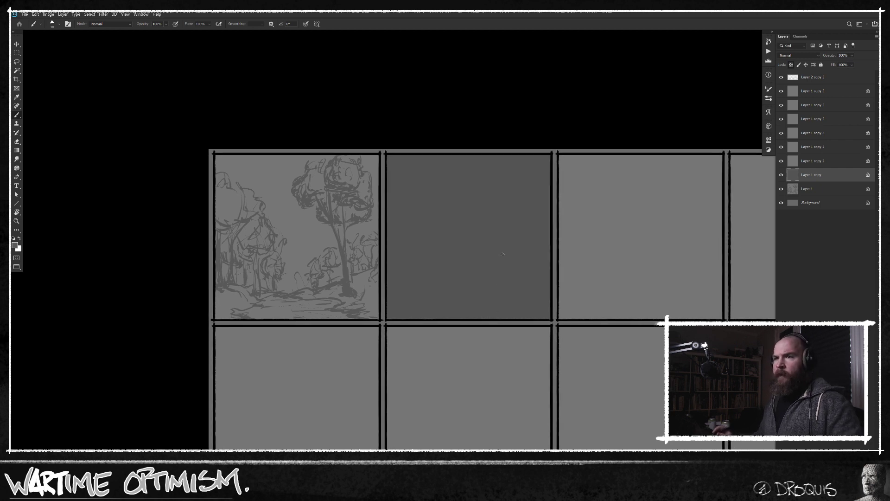
pyautogui.hotkey('ctrl', 'space')
pyautogui.moveTo(480, 274)
pyautogui.mouseDown()
pyautogui.moveTo(488, 273)
pyautogui.moveTo(490, 297)
pyautogui.mouseUp()
pyautogui.press('space')
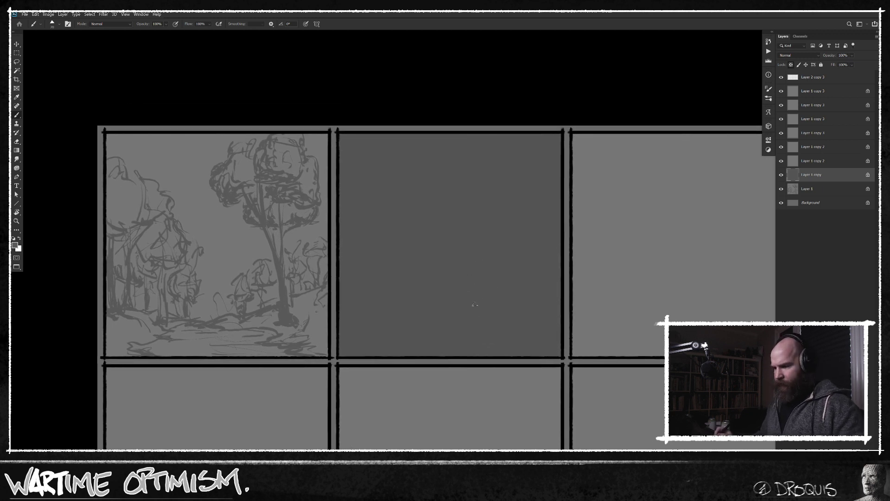
pyautogui.hotkey('shift', 'f')
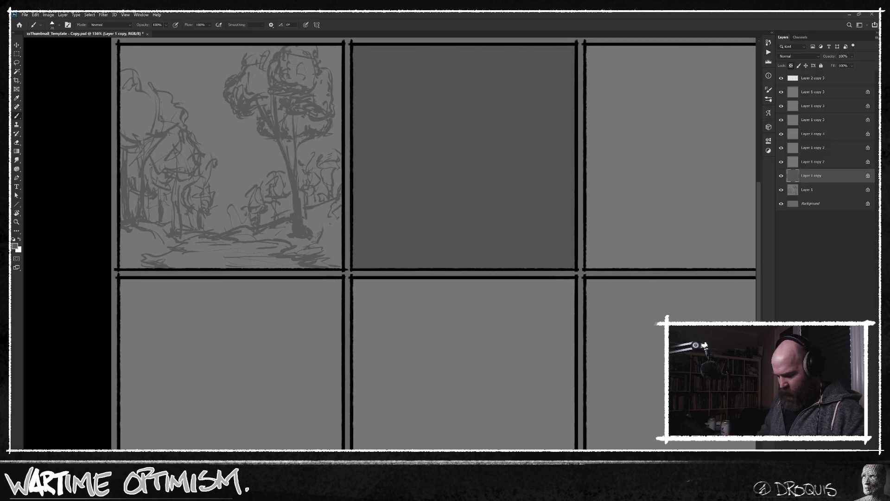
pyautogui.hotkey('alt', 'Tab')
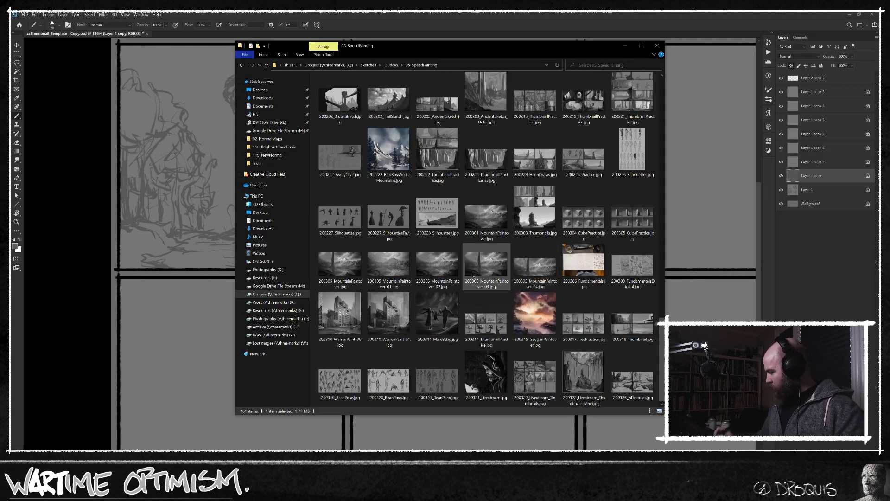
pyautogui.click(485, 224)
pyautogui.click(341, 271)
pyautogui.keyDown('shift'); pyautogui.click(427, 271); pyautogui.keyUp('shift')
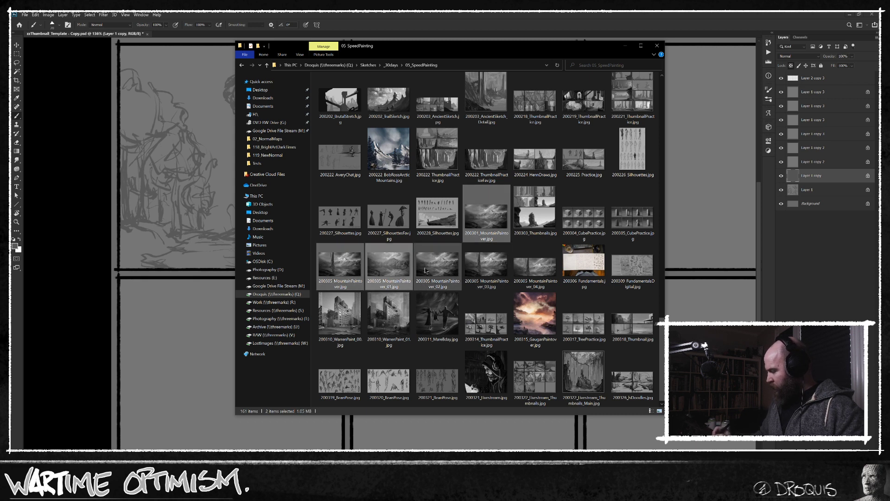
pyautogui.keyDown('shift'); pyautogui.click(533, 269); pyautogui.keyUp('shift')
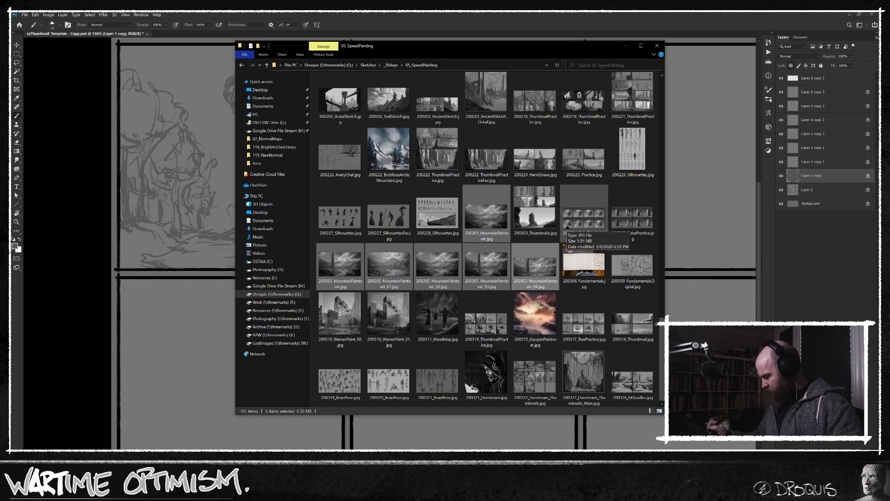
# Open the images 200305_MountainPaintover_01 through _04 together in Photos and maximise the viewer.
pyautogui.click(393, 270)
pyautogui.keyDown('shift'); pyautogui.click(537, 268); pyautogui.keyUp('shift')
pyautogui.click(392, 270)
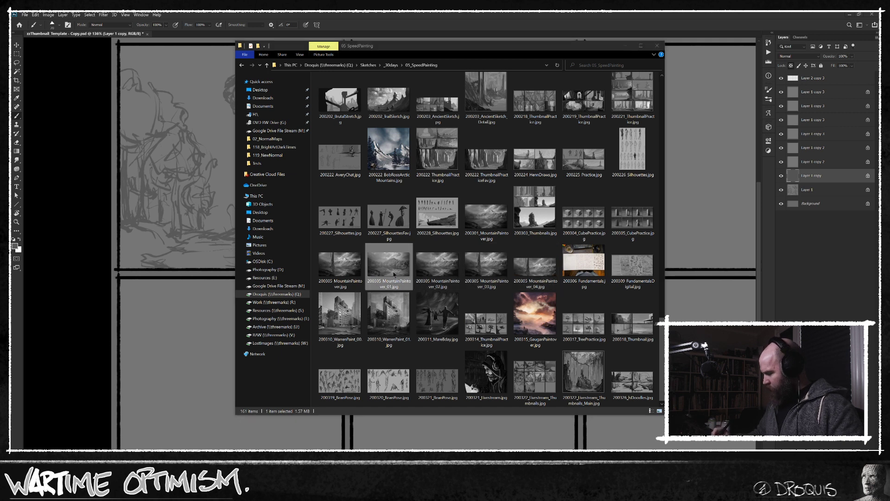
pyautogui.keyDown('shift'); pyautogui.click(537, 268); pyautogui.keyUp('shift')
pyautogui.rightClick(488, 264)
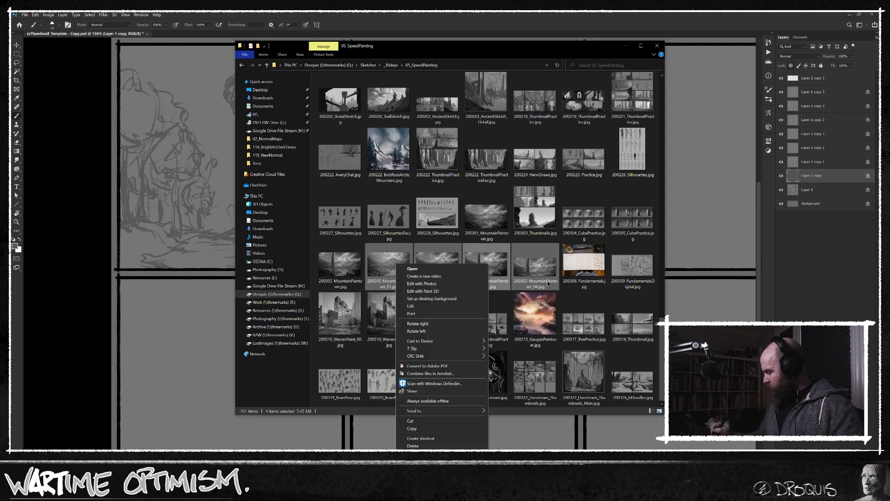
pyautogui.click(417, 269)
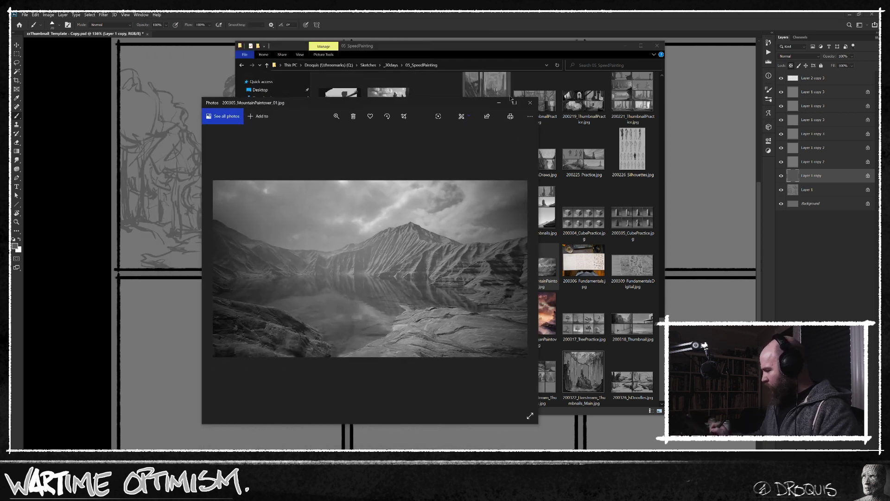
pyautogui.doubleClick(322, 181)
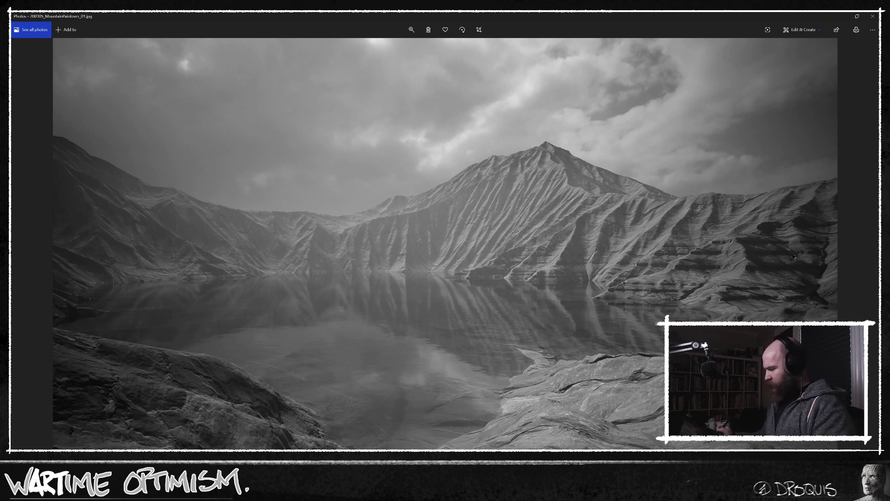
# Compare the value structure of the four mountain paintover versions, close Photos and minimise the folder window.
pyautogui.click(866, 260)
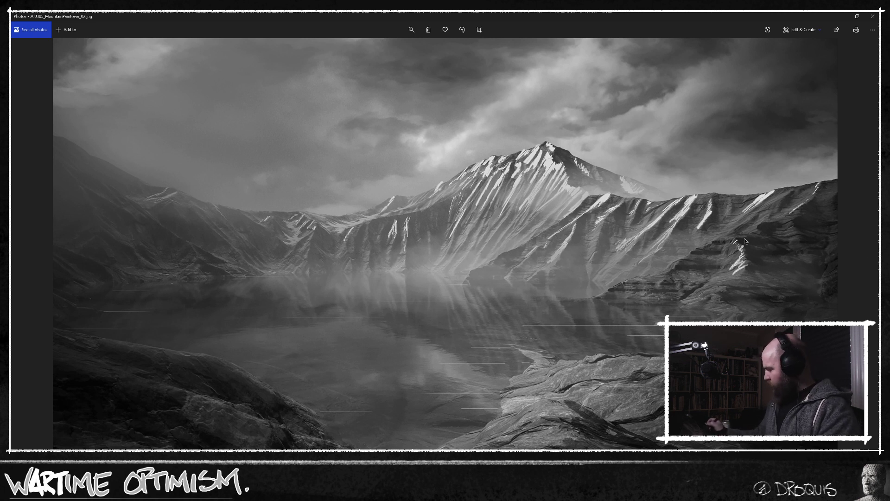
pyautogui.click(28, 262)
pyautogui.click(27, 262)
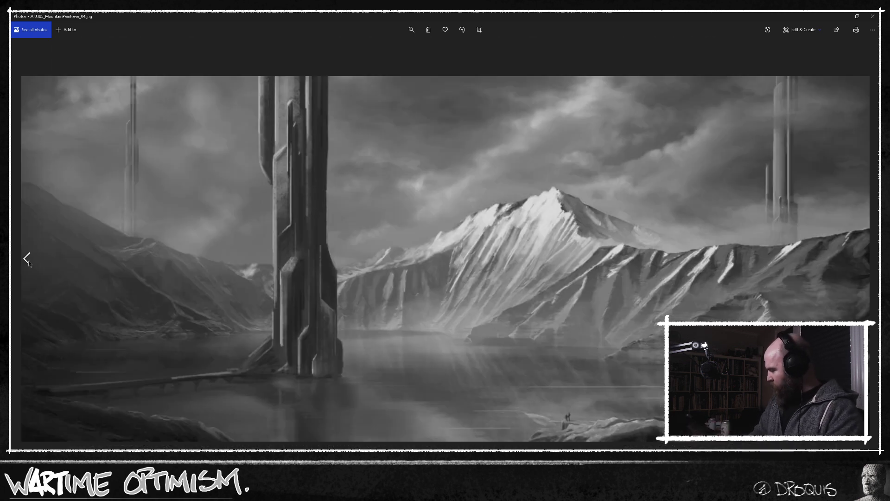
pyautogui.click(28, 262)
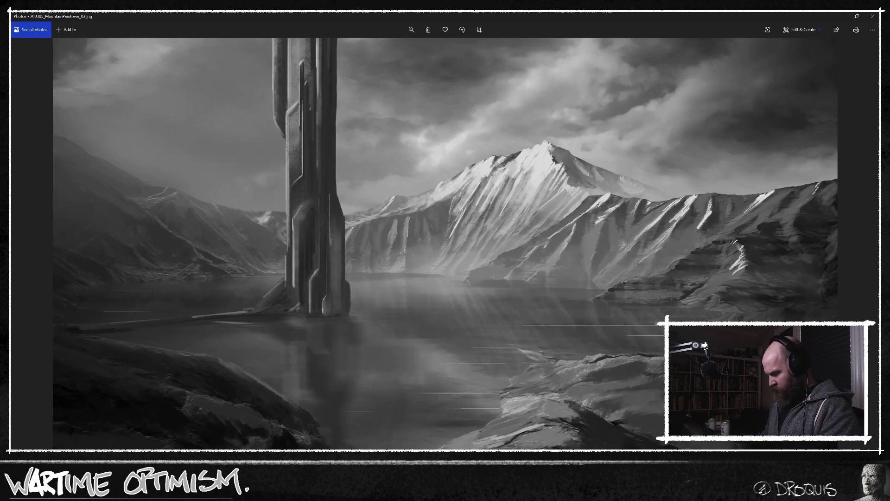
pyautogui.click(865, 258)
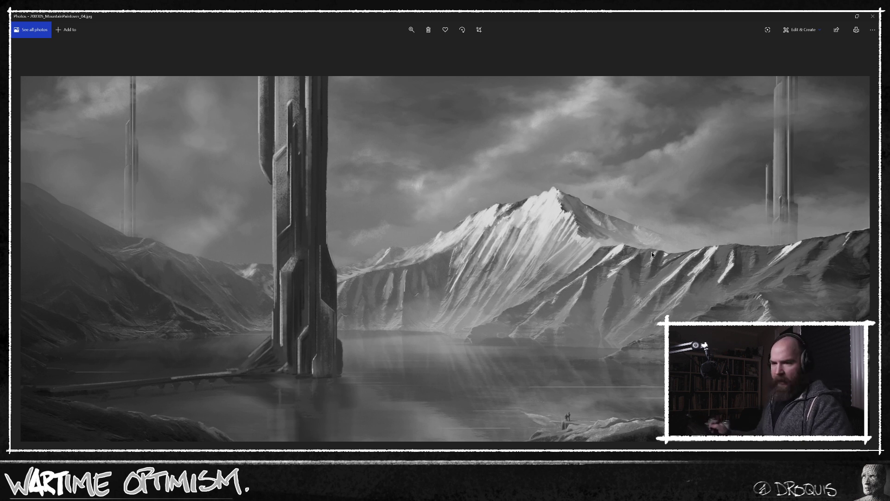
pyautogui.click(872, 16)
pyautogui.click(625, 45)
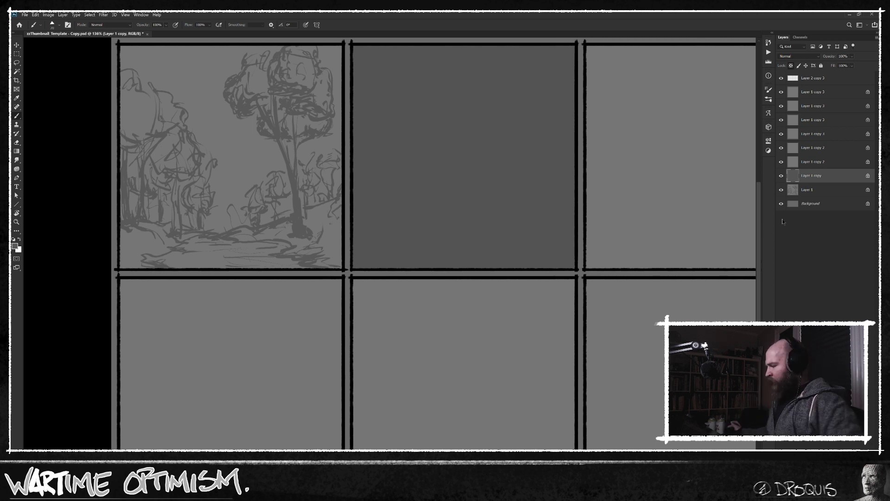
# Sample the second panel's grey and set the foreground colour to a darker grey, 27% brightness (#444444).
pyautogui.moveTo(584, 269); pyautogui.dragTo(533, 334)
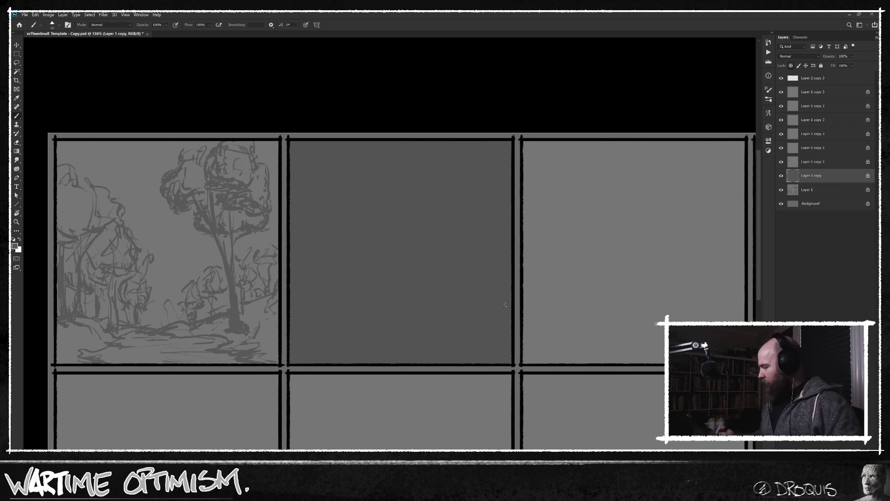
pyautogui.keyDown('alt'); pyautogui.click(434, 288); pyautogui.keyUp('alt')
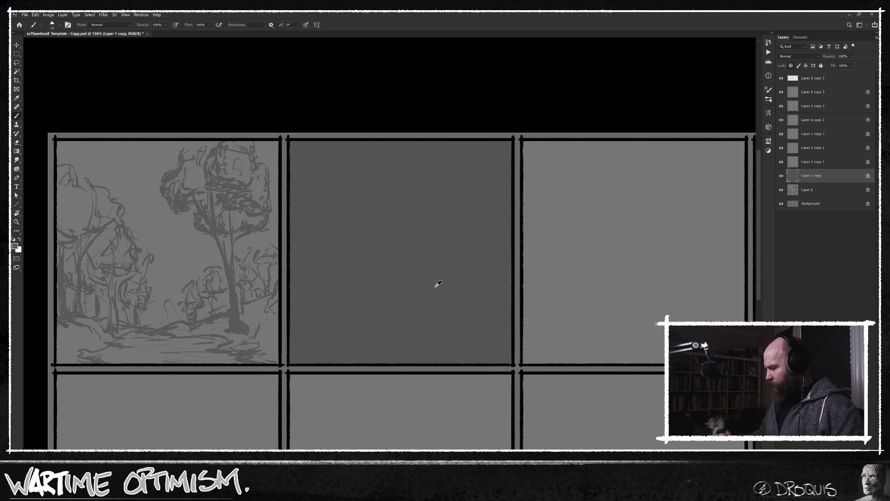
pyautogui.press('n')
pyautogui.click(494, 288)
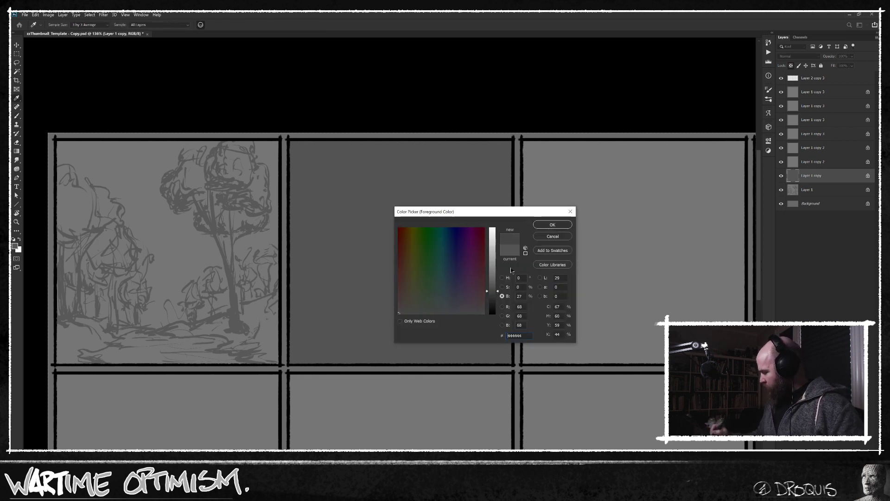
pyautogui.click(552, 225)
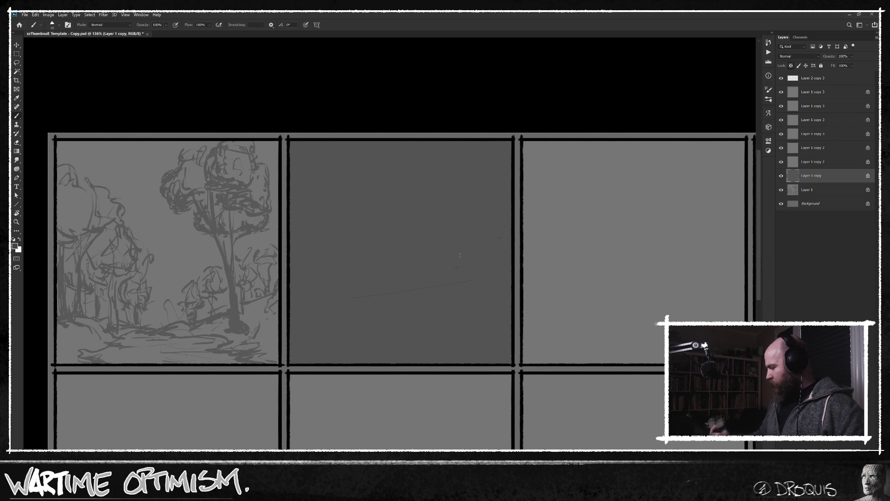
# Sketch perspective guidelines and a hillside rising to a peak on the right side of the second panel, with loose ground lines below.
pyautogui.moveTo(503, 235); pyautogui.dragTo(362, 299)
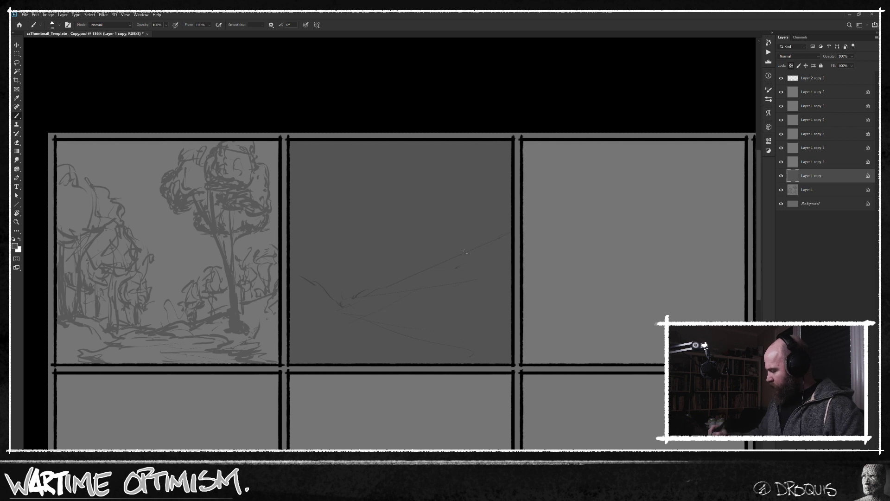
pyautogui.moveTo(314, 336); pyautogui.dragTo(464, 253)
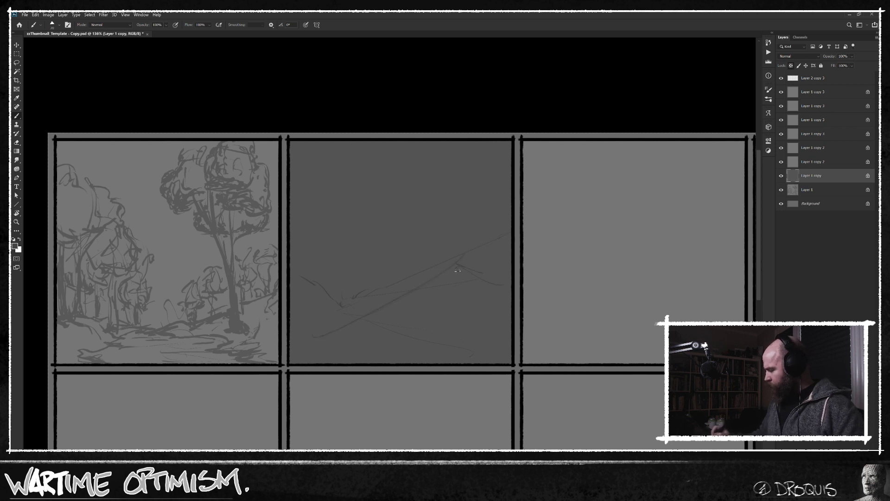
pyautogui.moveTo(385, 290); pyautogui.dragTo(344, 311)
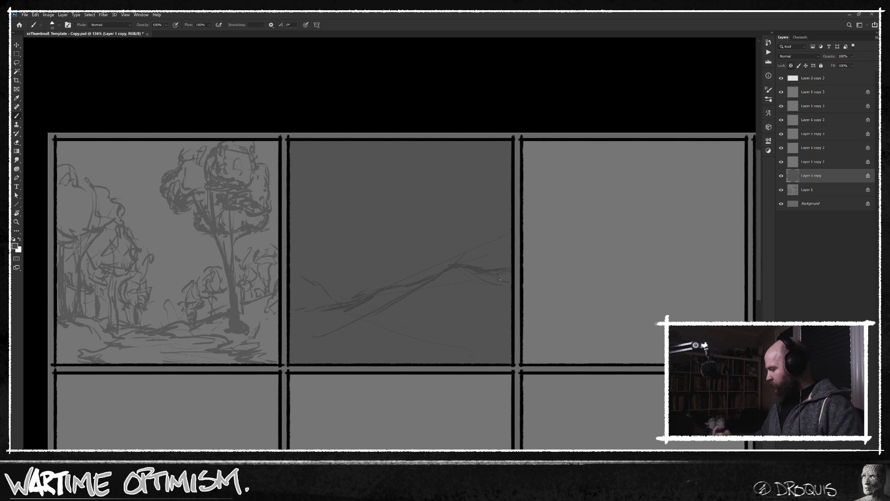
pyautogui.moveTo(490, 279); pyautogui.dragTo(509, 283)
pyautogui.moveTo(451, 270); pyautogui.dragTo(388, 313)
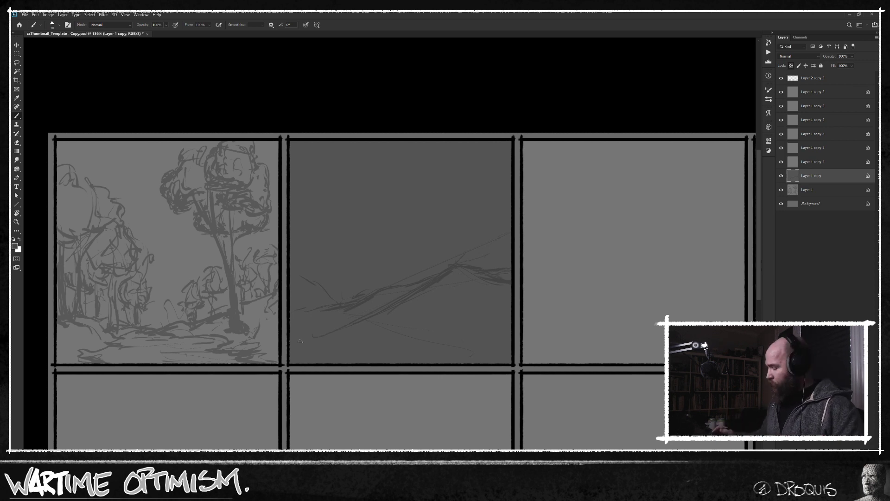
pyautogui.moveTo(291, 349); pyautogui.dragTo(378, 326)
pyautogui.moveTo(460, 328); pyautogui.dragTo(397, 352)
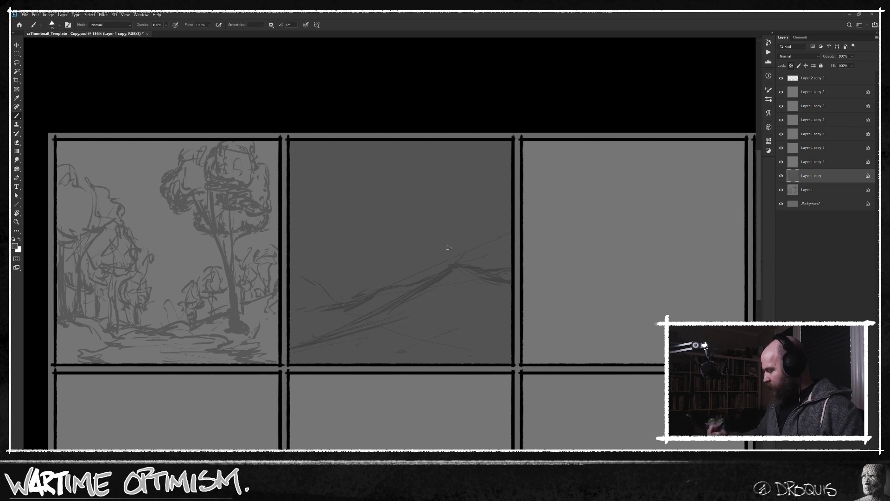
# Sketch a tree with a slim trunk and rounded crown on the hill's peak in the second panel.
pyautogui.moveTo(482, 163); pyautogui.dragTo(504, 176)
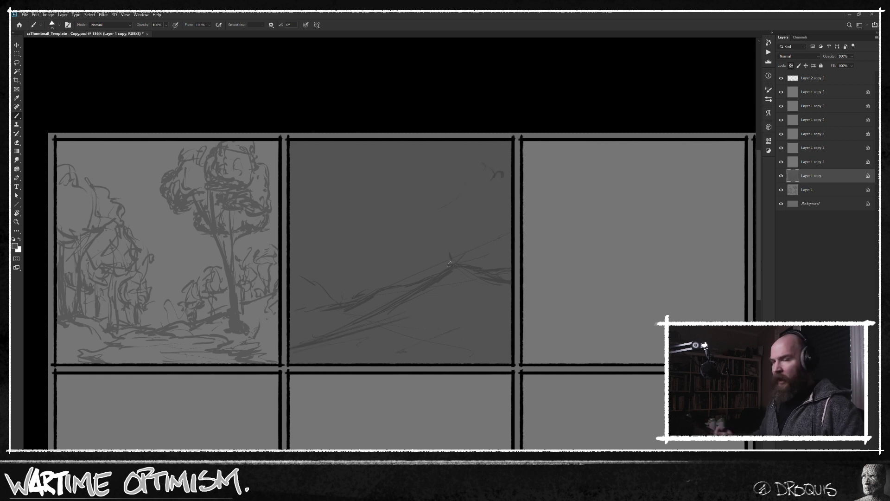
pyautogui.moveTo(464, 249); pyautogui.dragTo(454, 264)
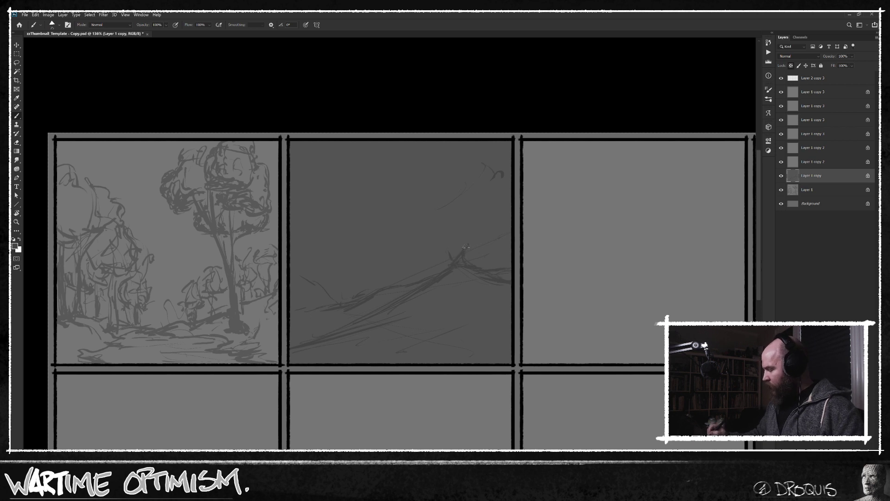
pyautogui.moveTo(466, 192); pyautogui.dragTo(449, 223)
pyautogui.moveTo(505, 164); pyautogui.dragTo(491, 199)
pyautogui.moveTo(480, 151)
pyautogui.mouseDown()
pyautogui.moveTo(500, 172)
pyautogui.moveTo(502, 152)
pyautogui.moveTo(482, 198)
pyautogui.mouseUp()
pyautogui.moveTo(490, 200)
pyautogui.mouseDown()
pyautogui.moveTo(444, 204)
pyautogui.moveTo(442, 217)
pyautogui.mouseUp()
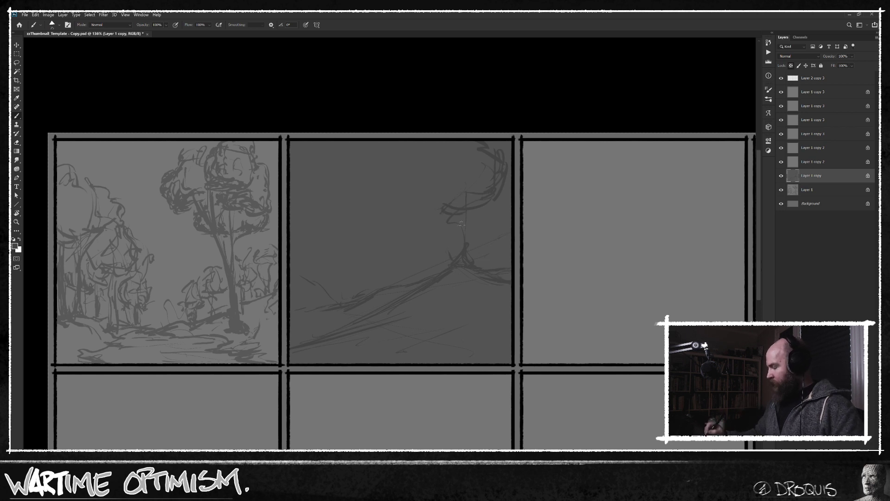
pyautogui.moveTo(466, 213); pyautogui.dragTo(465, 242)
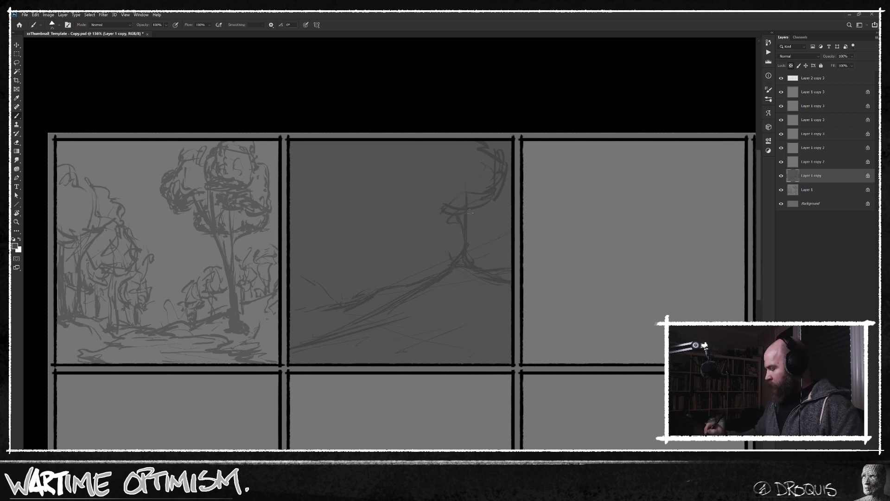
pyautogui.moveTo(457, 207); pyautogui.dragTo(439, 193)
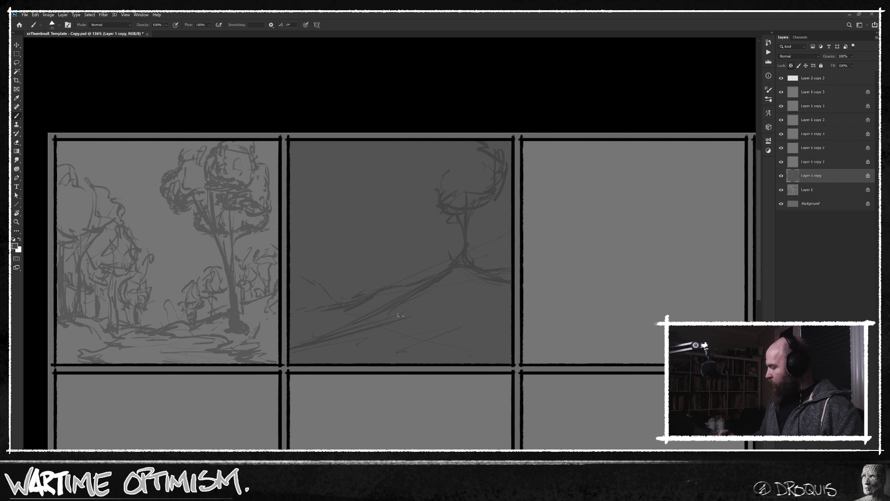
pyautogui.moveTo(446, 157); pyautogui.dragTo(441, 176)
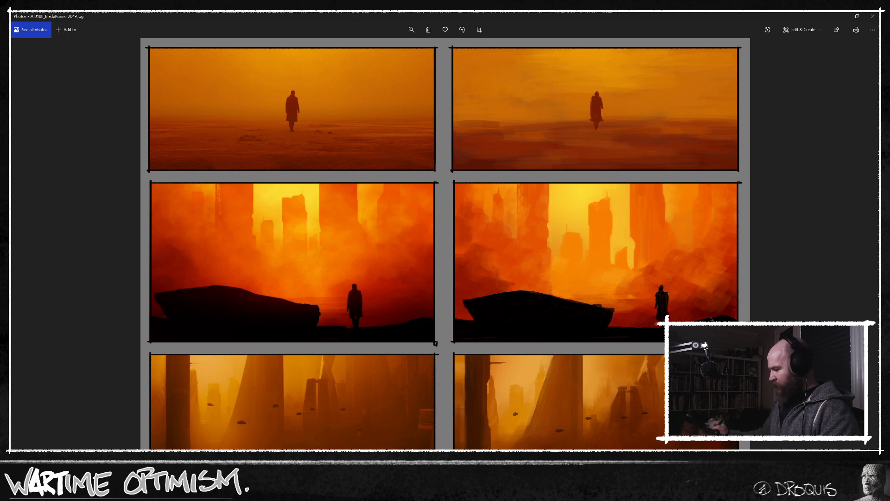
# View the Blade Runner 2049 and Sparth studies in Photos, closing each image and returning to the thumbnail sheet.
pyautogui.click(873, 16)
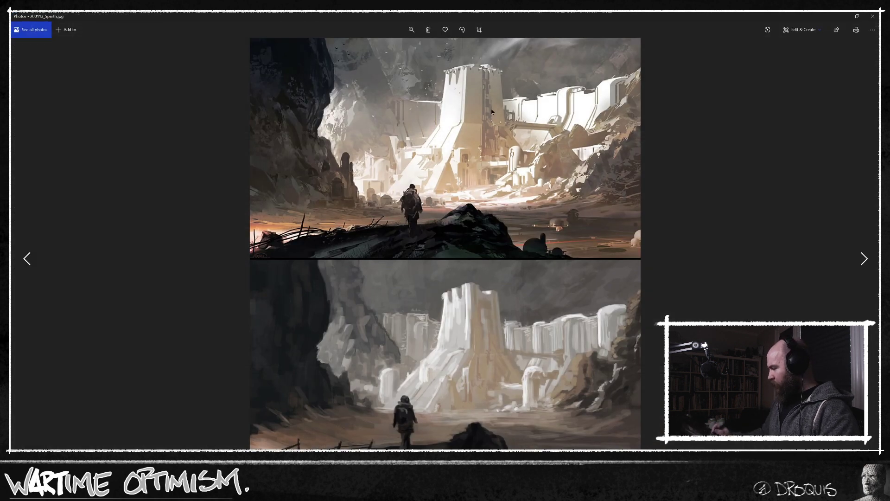
pyautogui.click(873, 16)
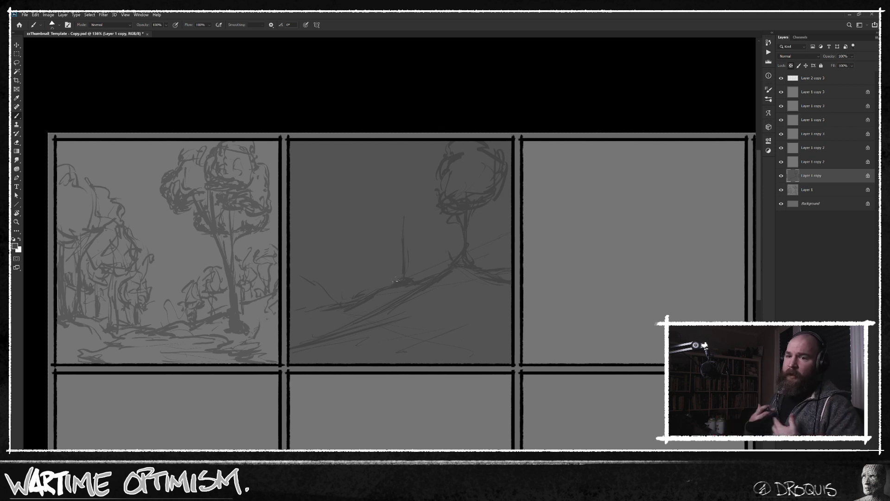
# Draw a second tree mid-slope in the second panel, with a vertical trunk, spreading branches and a wide canopy reaching the upper border.
pyautogui.moveTo(406, 248); pyautogui.dragTo(406, 264)
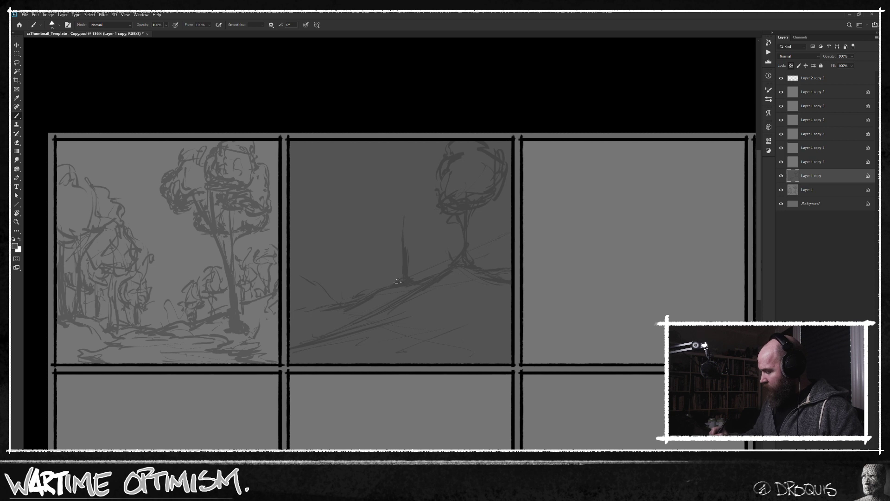
pyautogui.moveTo(421, 232); pyautogui.dragTo(440, 219)
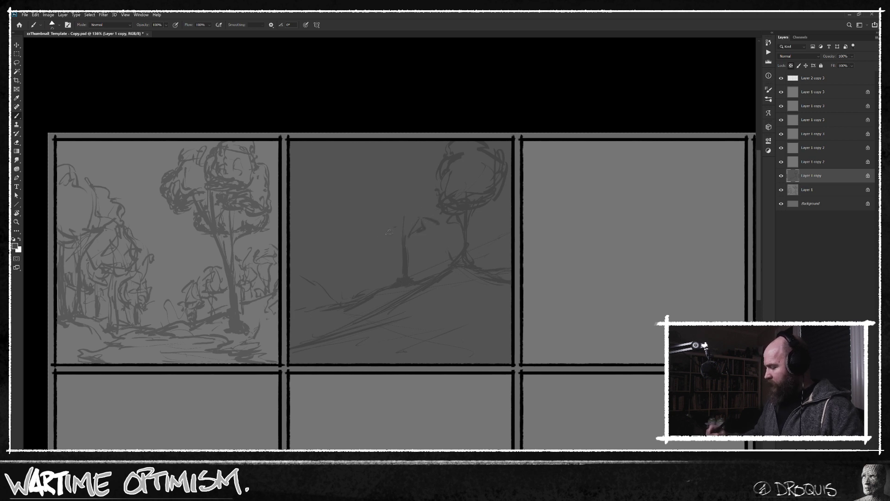
pyautogui.moveTo(376, 236); pyautogui.dragTo(366, 241)
pyautogui.moveTo(436, 226); pyautogui.dragTo(448, 230)
pyautogui.moveTo(398, 199)
pyautogui.mouseDown()
pyautogui.moveTo(347, 213)
pyautogui.moveTo(388, 226)
pyautogui.mouseUp()
pyautogui.moveTo(390, 170); pyautogui.dragTo(378, 223)
pyautogui.moveTo(380, 166)
pyautogui.mouseDown()
pyautogui.moveTo(370, 195)
pyautogui.moveTo(373, 158)
pyautogui.moveTo(376, 196)
pyautogui.moveTo(366, 186)
pyautogui.moveTo(364, 202)
pyautogui.moveTo(366, 165)
pyautogui.mouseUp()
pyautogui.moveTo(367, 149); pyautogui.dragTo(360, 172)
pyautogui.moveTo(429, 142)
pyautogui.mouseDown()
pyautogui.moveTo(437, 188)
pyautogui.moveTo(434, 166)
pyautogui.moveTo(412, 202)
pyautogui.moveTo(440, 230)
pyautogui.moveTo(440, 218)
pyautogui.moveTo(438, 231)
pyautogui.moveTo(418, 214)
pyautogui.moveTo(435, 216)
pyautogui.moveTo(388, 212)
pyautogui.mouseUp()
pyautogui.moveTo(395, 211); pyautogui.dragTo(378, 226)
pyautogui.moveTo(383, 214)
pyautogui.mouseDown()
pyautogui.moveTo(369, 221)
pyautogui.moveTo(375, 226)
pyautogui.moveTo(356, 225)
pyautogui.mouseUp()
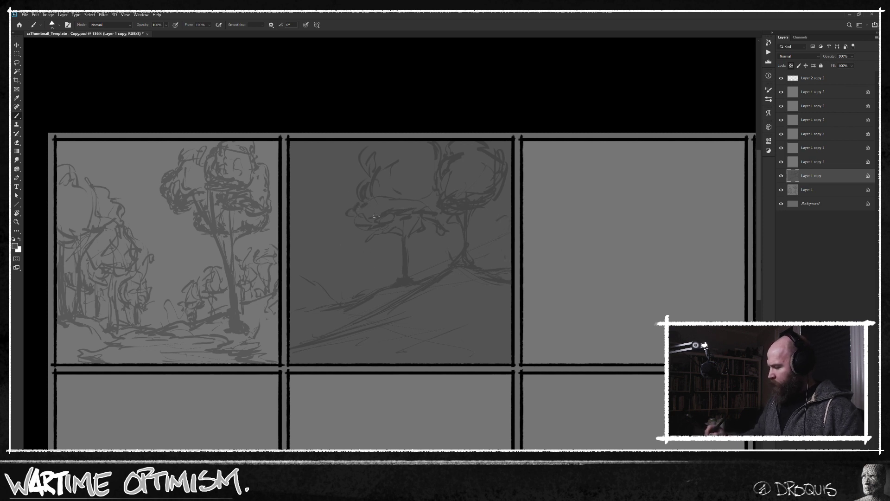
pyautogui.moveTo(391, 219); pyautogui.dragTo(382, 225)
# Sketch the third tree's crown on the left side of the second panel and reinforce the ground line near its base.
pyautogui.moveTo(350, 293); pyautogui.dragTo(334, 297)
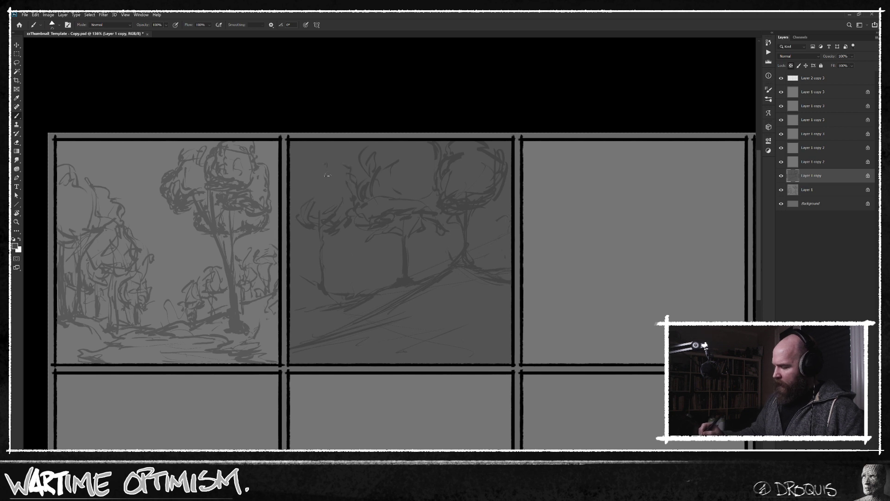
pyautogui.moveTo(341, 159); pyautogui.dragTo(299, 169)
pyautogui.moveTo(313, 199)
pyautogui.mouseDown()
pyautogui.moveTo(299, 180)
pyautogui.moveTo(305, 220)
pyautogui.moveTo(344, 270)
pyautogui.moveTo(356, 247)
pyautogui.moveTo(296, 206)
pyautogui.mouseUp()
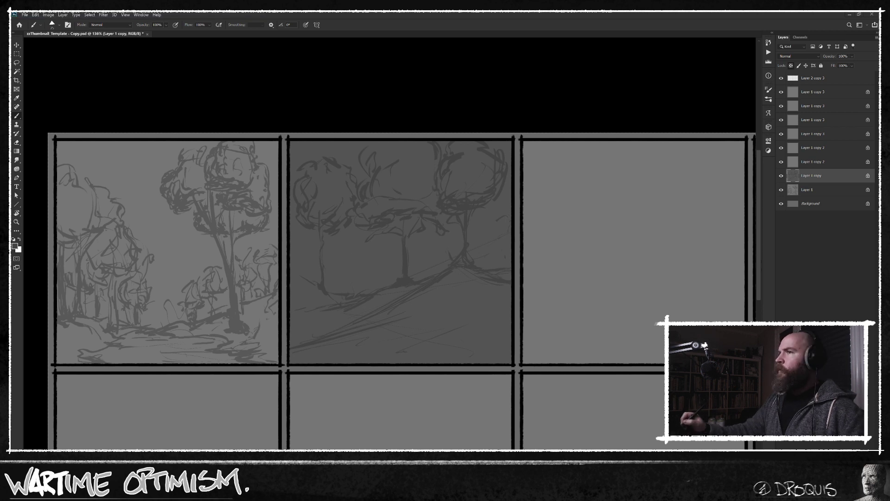
# Switch to the ArtStation portfolio in Chrome and examine the lighting in the three images of the post "059. 061. 062. Ferriss.".
pyautogui.hotkey('alt', 'Tab')
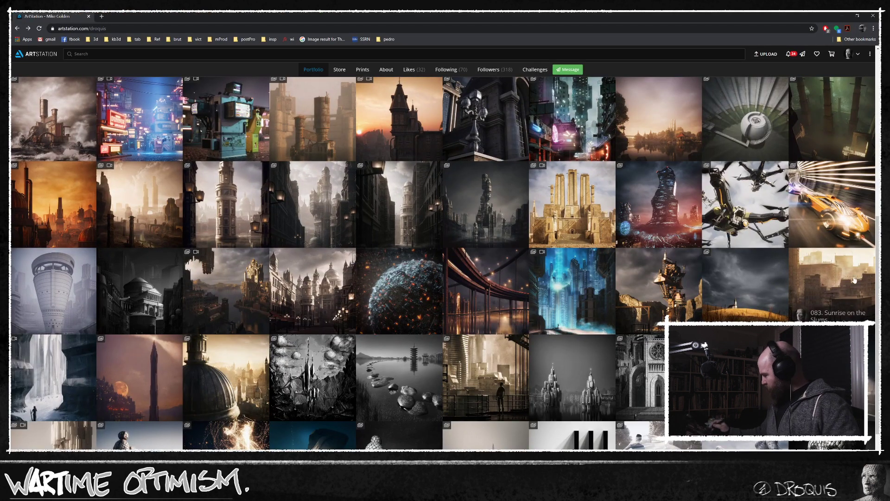
pyautogui.scroll(-2, 802, 306)
pyautogui.scroll(-2, 729, 294)
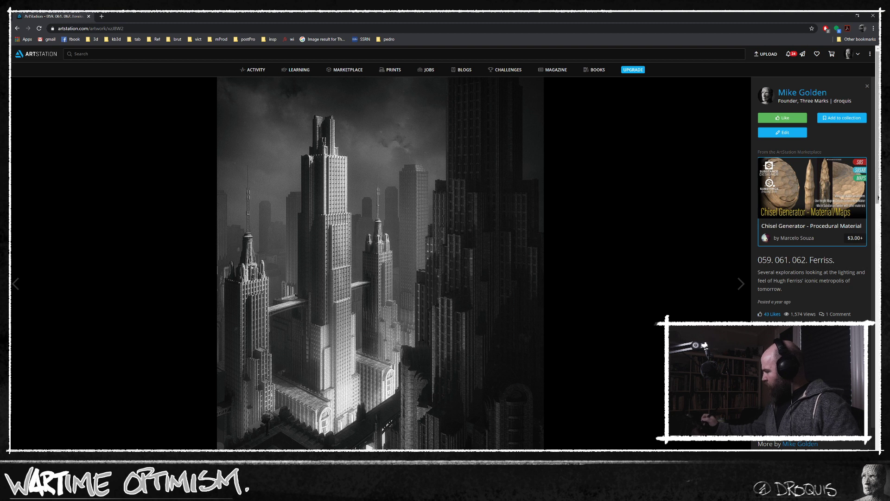
pyautogui.scroll(-2, 380, 264)
pyautogui.scroll(-6, 877, 327)
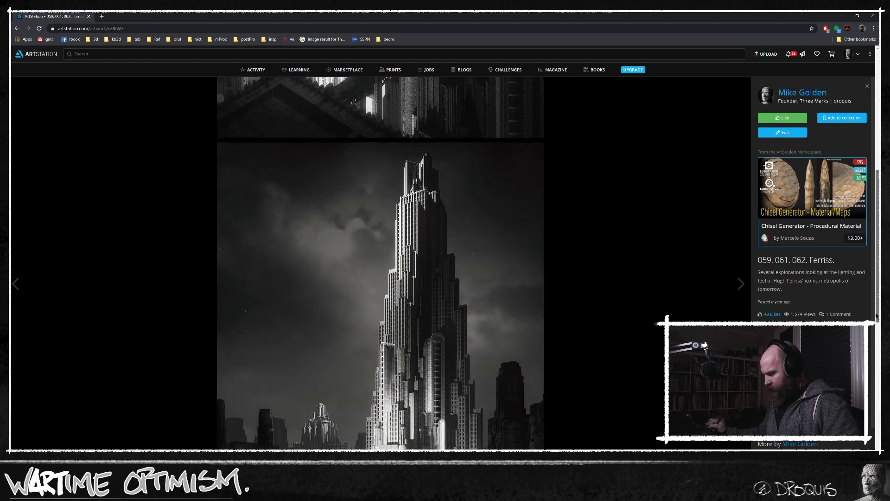
pyautogui.scroll(-1, 877, 327)
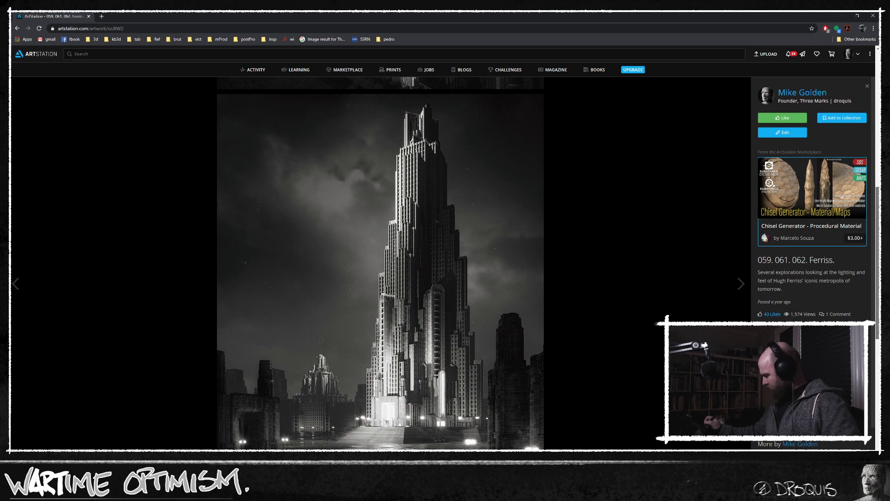
pyautogui.scroll(-8, 877, 327)
pyautogui.scroll(-1, 877, 376)
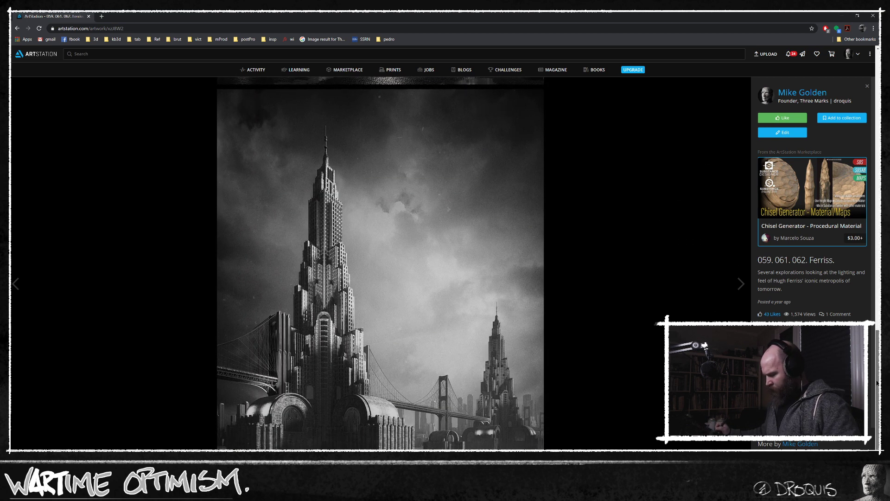
# Search Google Images for "hugh ferris" in a new tab and open the Delineator of Gotham city drawing from thenonist.com.
pyautogui.click(102, 17)
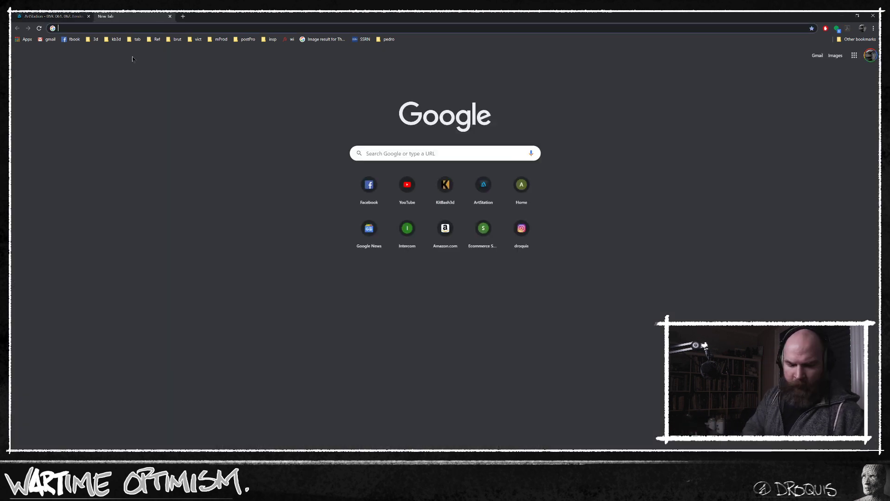
pyautogui.write('hugh ferris')
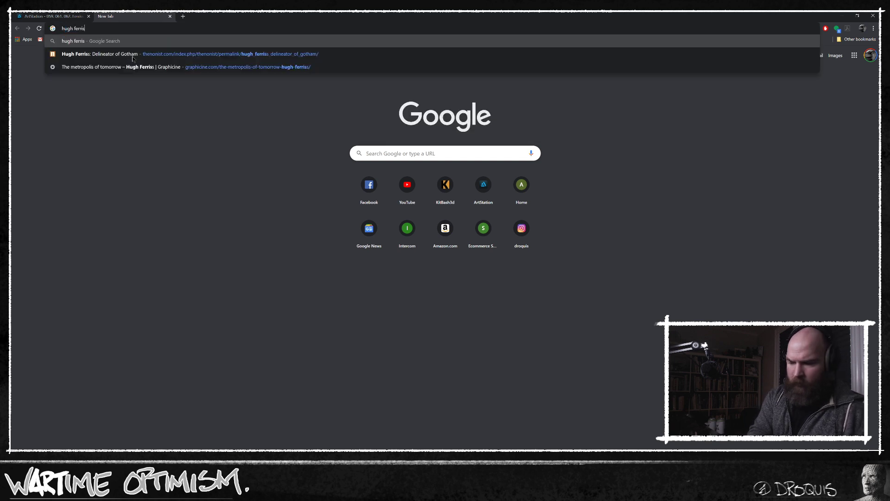
pyautogui.press('Return')
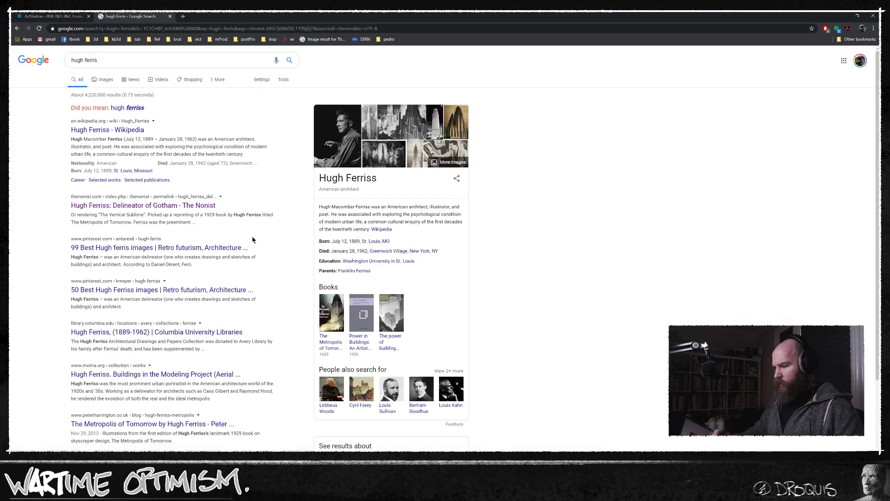
pyautogui.click(105, 79)
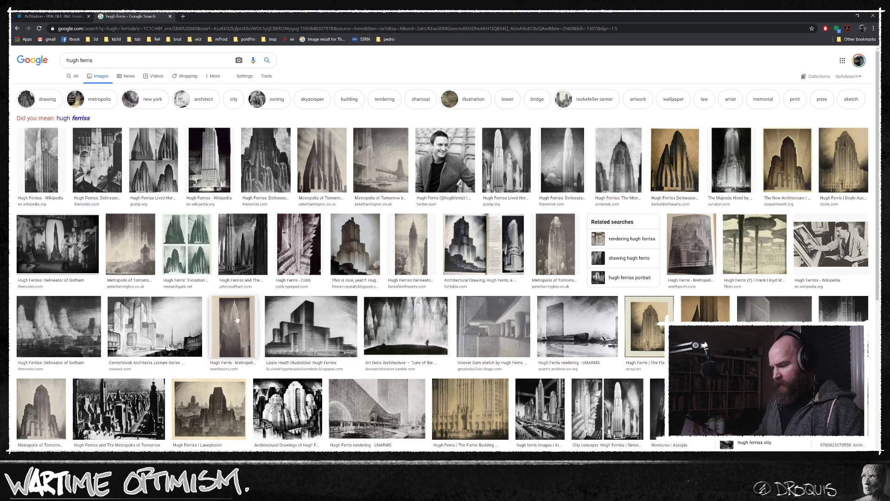
pyautogui.click(98, 160)
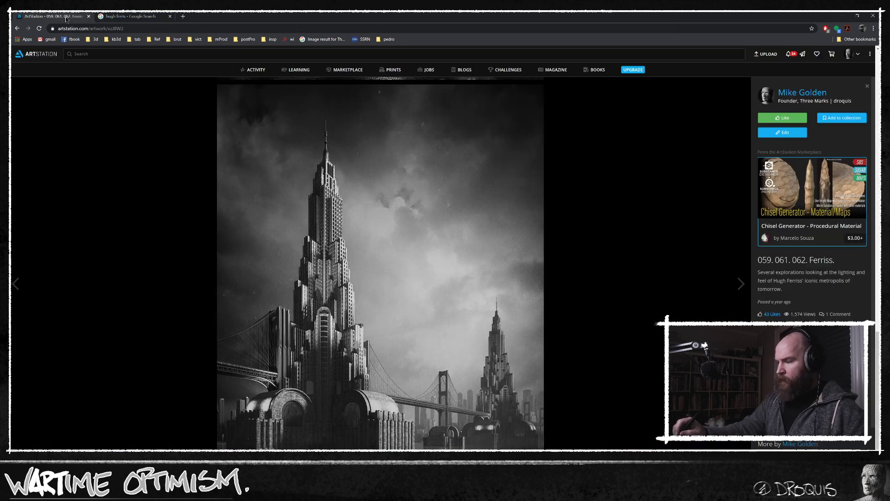
# Compare the ArtStation Ferriss renders with the original Hugh Ferriss drawing, and return to the thumbnail sheet in Photoshop.
pyautogui.click(53, 16)
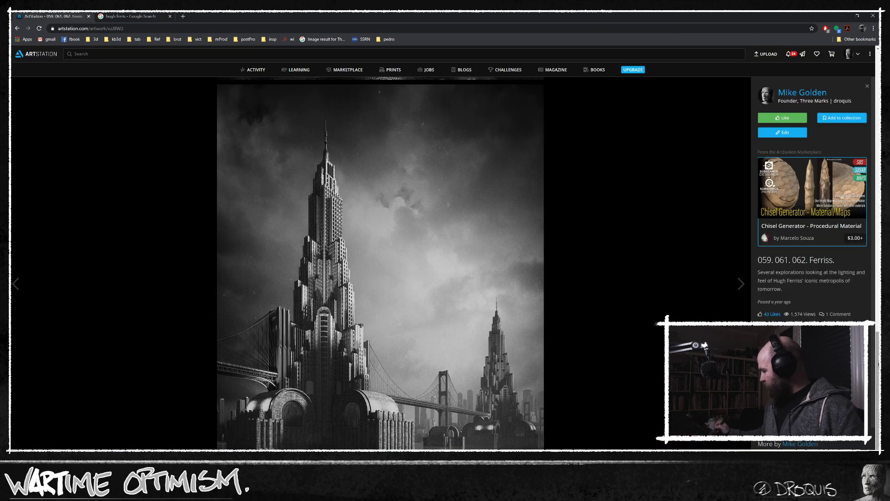
pyautogui.scroll(-10, 847, 85)
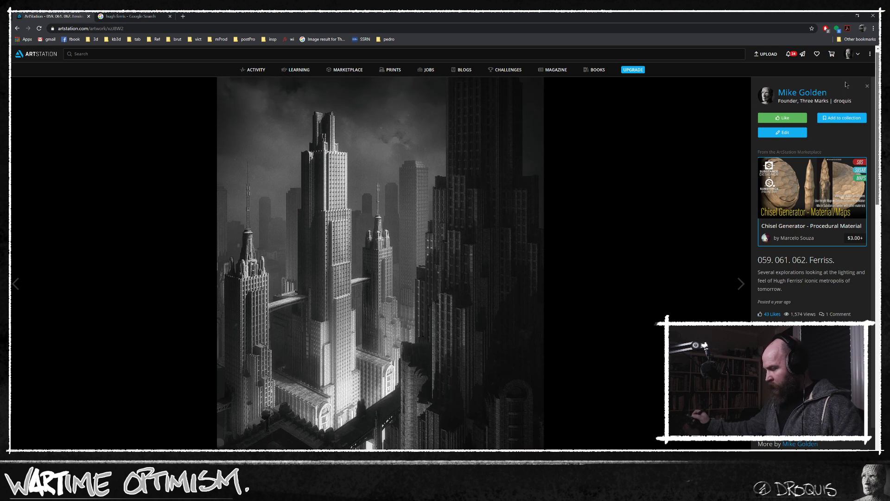
pyautogui.click(132, 16)
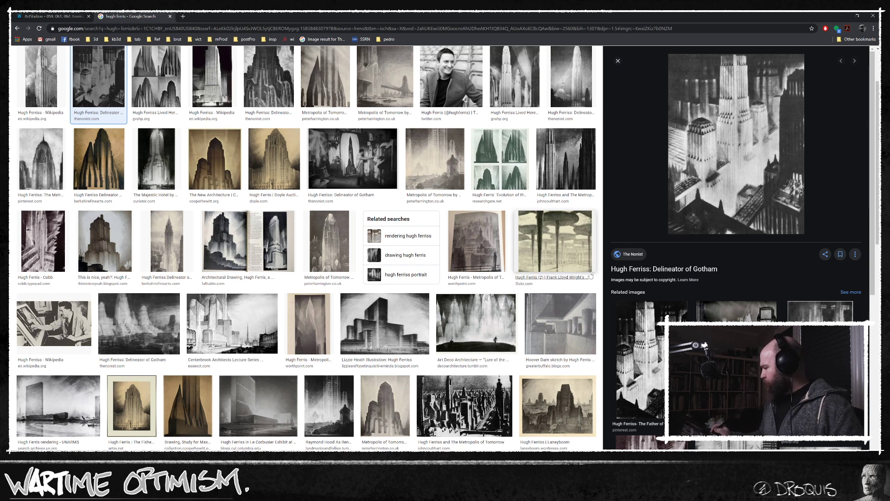
pyautogui.moveTo(356, 19); pyautogui.dragTo(194, 0)
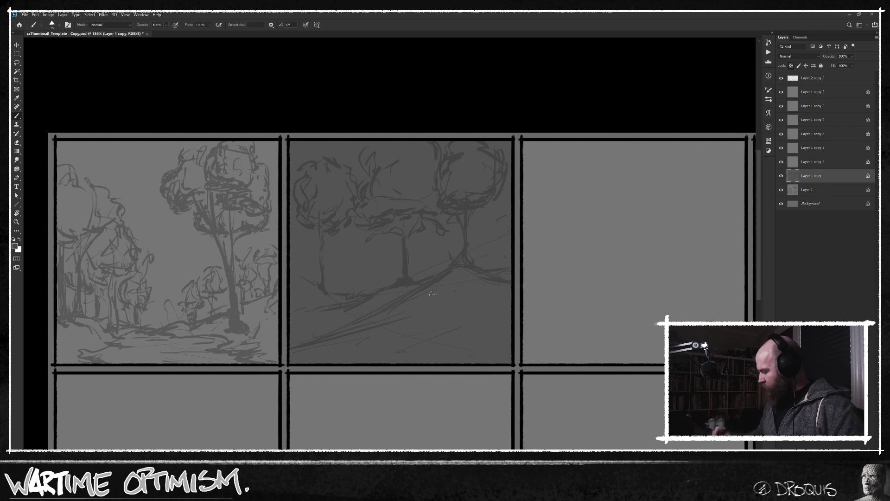
# Shade the second panel's foreground hillside with dense diagonal strokes and add a small slope at the left edge.
pyautogui.moveTo(450, 277); pyautogui.dragTo(392, 327)
pyautogui.moveTo(457, 297)
pyautogui.mouseDown()
pyautogui.moveTo(430, 317)
pyautogui.moveTo(326, 346)
pyautogui.mouseUp()
pyautogui.moveTo(422, 292); pyautogui.dragTo(369, 321)
pyautogui.moveTo(487, 335); pyautogui.dragTo(423, 347)
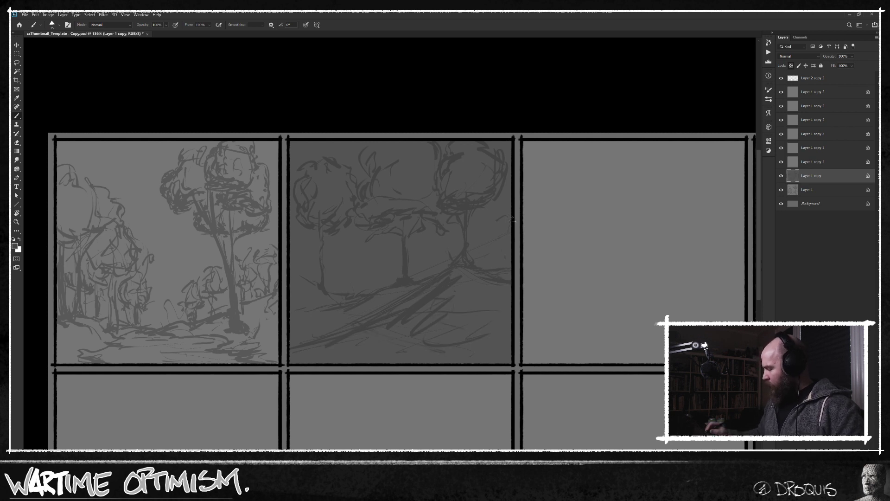
pyautogui.moveTo(354, 342); pyautogui.dragTo(452, 274)
pyautogui.moveTo(350, 337); pyautogui.dragTo(328, 347)
pyautogui.moveTo(383, 295)
pyautogui.mouseDown()
pyautogui.moveTo(349, 311)
pyautogui.moveTo(399, 293)
pyautogui.moveTo(341, 309)
pyautogui.moveTo(347, 301)
pyautogui.moveTo(333, 300)
pyautogui.moveTo(329, 281)
pyautogui.moveTo(332, 296)
pyautogui.moveTo(300, 276)
pyautogui.mouseUp()
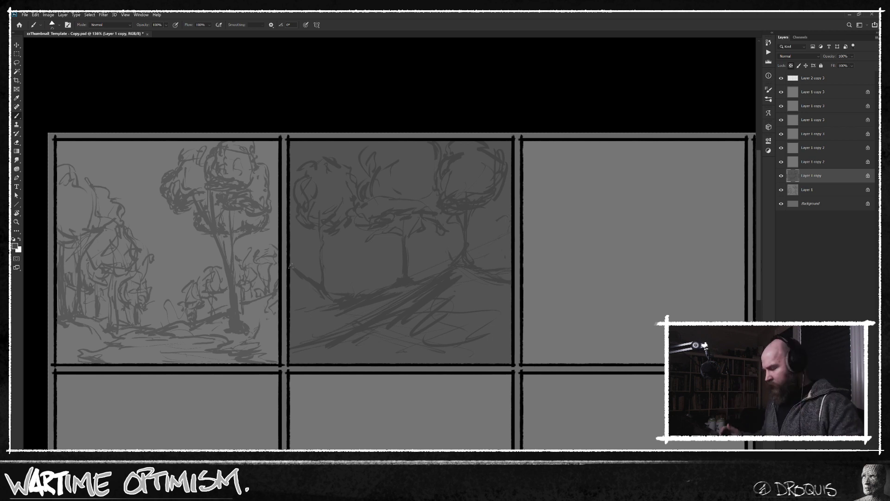
pyautogui.moveTo(332, 316)
pyautogui.mouseDown()
pyautogui.moveTo(366, 308)
pyautogui.moveTo(326, 335)
pyautogui.moveTo(448, 288)
pyautogui.moveTo(419, 331)
pyautogui.moveTo(491, 313)
pyautogui.moveTo(501, 323)
pyautogui.moveTo(484, 349)
pyautogui.moveTo(510, 349)
pyautogui.moveTo(493, 361)
pyautogui.moveTo(485, 340)
pyautogui.moveTo(388, 363)
pyautogui.moveTo(454, 323)
pyautogui.moveTo(277, 369)
pyautogui.moveTo(432, 326)
pyautogui.moveTo(339, 366)
pyautogui.moveTo(420, 345)
pyautogui.moveTo(378, 337)
pyautogui.moveTo(390, 320)
pyautogui.moveTo(312, 345)
pyautogui.moveTo(411, 306)
pyautogui.mouseUp()
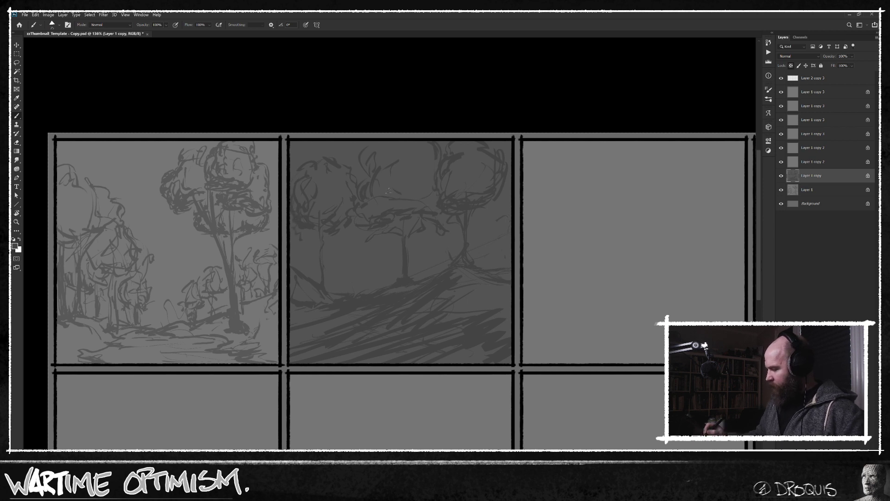
# Strengthen the outlines of the middle and right tree crowns and the right tree's trunk in the second panel.
pyautogui.moveTo(360, 167); pyautogui.dragTo(365, 181)
pyautogui.moveTo(364, 143)
pyautogui.mouseDown()
pyautogui.moveTo(361, 163)
pyautogui.moveTo(376, 168)
pyautogui.mouseUp()
pyautogui.moveTo(470, 236); pyautogui.dragTo(478, 267)
pyautogui.moveTo(475, 214); pyautogui.dragTo(511, 205)
pyautogui.moveTo(426, 182); pyautogui.dragTo(424, 203)
pyautogui.moveTo(431, 159); pyautogui.dragTo(426, 182)
pyautogui.moveTo(454, 139); pyautogui.dragTo(431, 181)
pyautogui.moveTo(453, 143); pyautogui.dragTo(476, 141)
pyautogui.moveTo(504, 183); pyautogui.dragTo(497, 206)
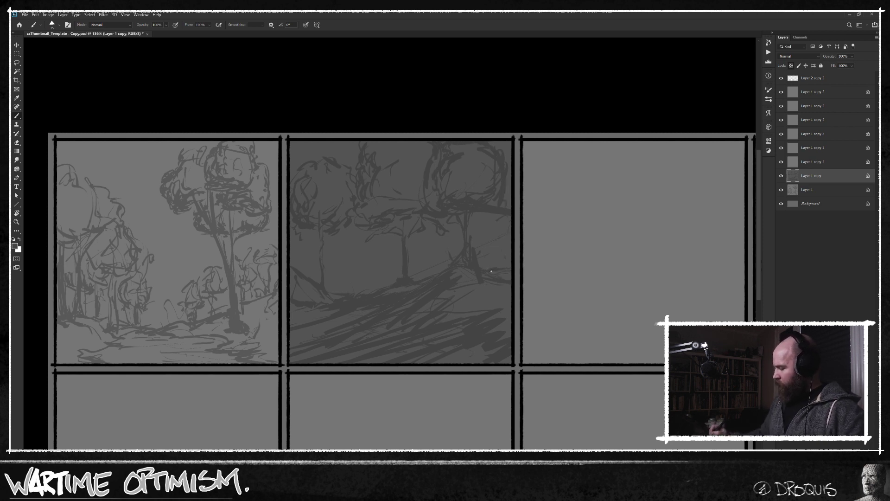
# Darken the ground line beside the right tree and add more diagonal shading strokes to the hillside below it.
pyautogui.moveTo(478, 263); pyautogui.dragTo(501, 267)
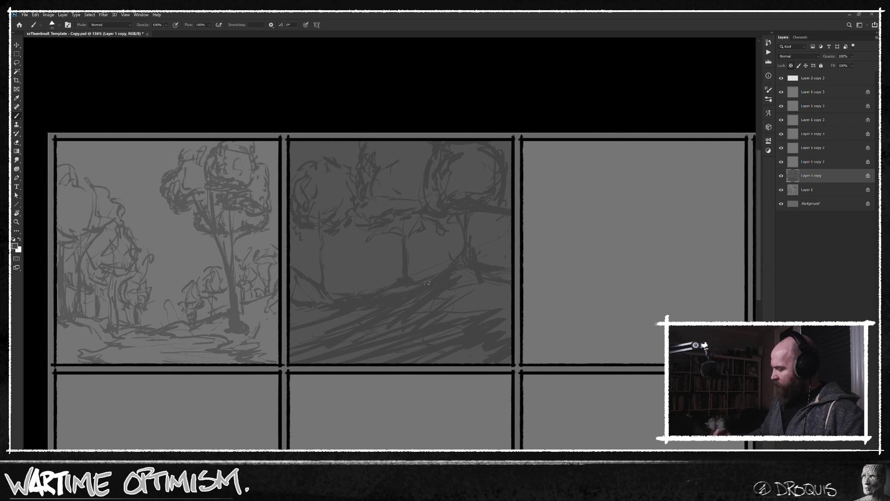
pyautogui.moveTo(418, 283); pyautogui.dragTo(388, 292)
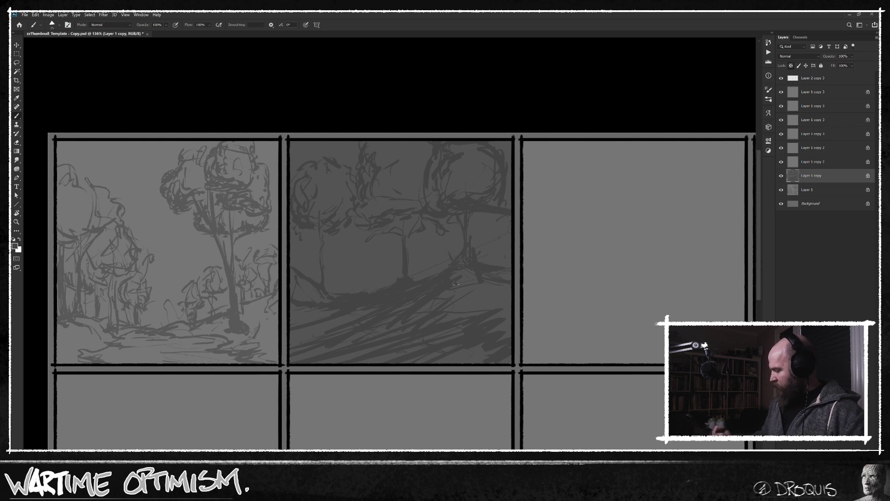
pyautogui.moveTo(445, 318); pyautogui.dragTo(493, 304)
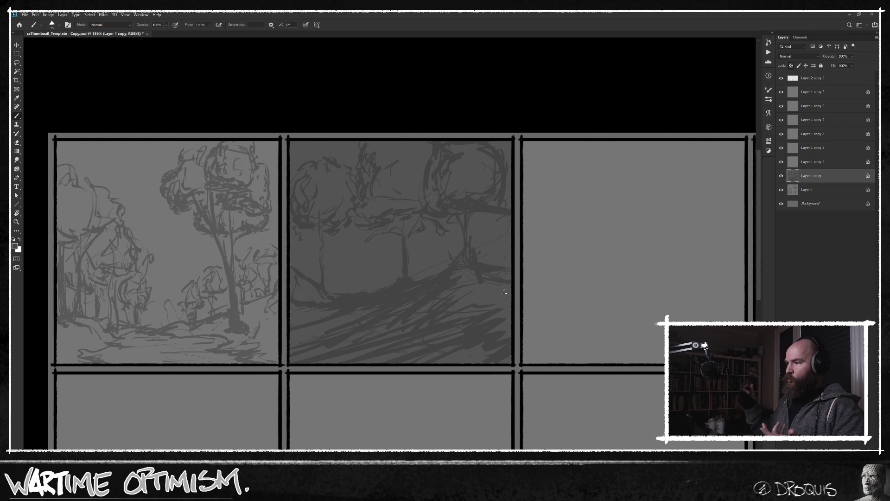
# Extend the right tree's crown to the second panel's edge and thicken the contours of the right and middle crowns.
pyautogui.keyDown('alt'); pyautogui.click(501, 209); pyautogui.keyUp('alt')
pyautogui.moveTo(504, 206); pyautogui.dragTo(511, 169)
pyautogui.moveTo(504, 161); pyautogui.dragTo(508, 142)
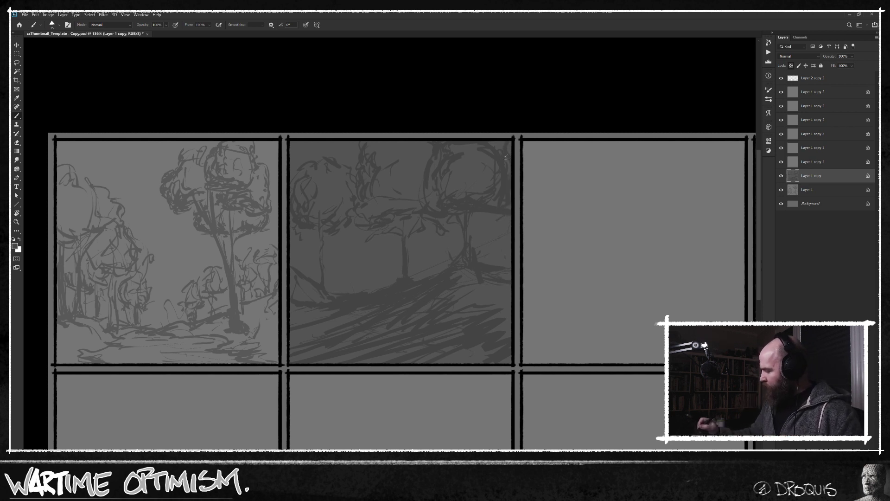
pyautogui.moveTo(434, 158)
pyautogui.mouseDown()
pyautogui.moveTo(431, 174)
pyautogui.moveTo(423, 167)
pyautogui.moveTo(443, 200)
pyautogui.mouseUp()
pyautogui.moveTo(499, 213); pyautogui.dragTo(484, 215)
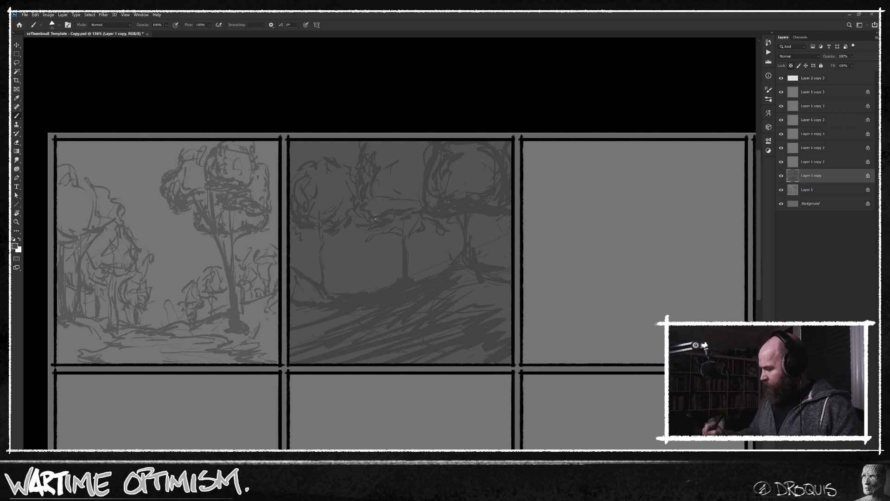
pyautogui.moveTo(365, 140); pyautogui.dragTo(368, 142)
pyautogui.moveTo(366, 177); pyautogui.dragTo(364, 200)
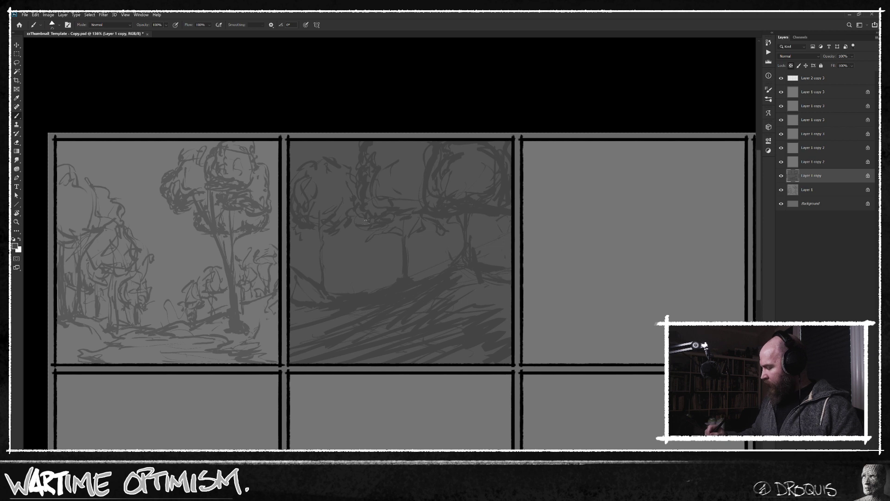
# Enlarge the brush, thicken the middle crown's underside, and extend the left tree's crown across its top and outer edge.
pyautogui.press(']')
pyautogui.press(']')
pyautogui.moveTo(374, 229); pyautogui.dragTo(415, 221)
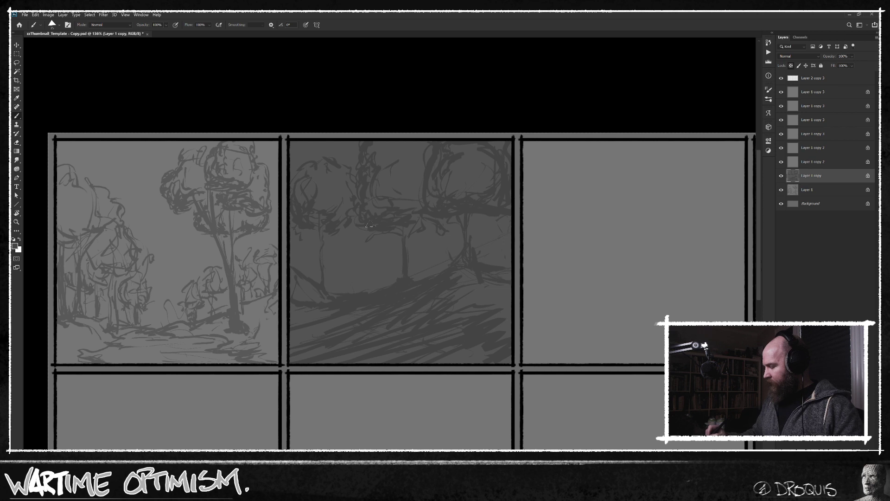
pyautogui.moveTo(307, 159)
pyautogui.mouseDown()
pyautogui.moveTo(342, 158)
pyautogui.moveTo(349, 166)
pyautogui.mouseUp()
pyautogui.moveTo(301, 173); pyautogui.dragTo(291, 180)
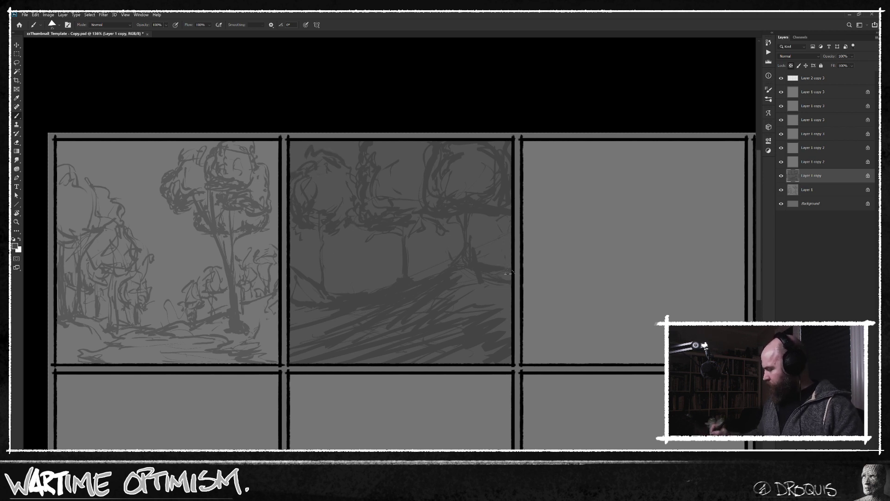
# Try a thin diagonal light ray in a lighter grey across the second panel's middle trunk.
pyautogui.press(']')
pyautogui.press(']')
pyautogui.press(']')
pyautogui.press('x')
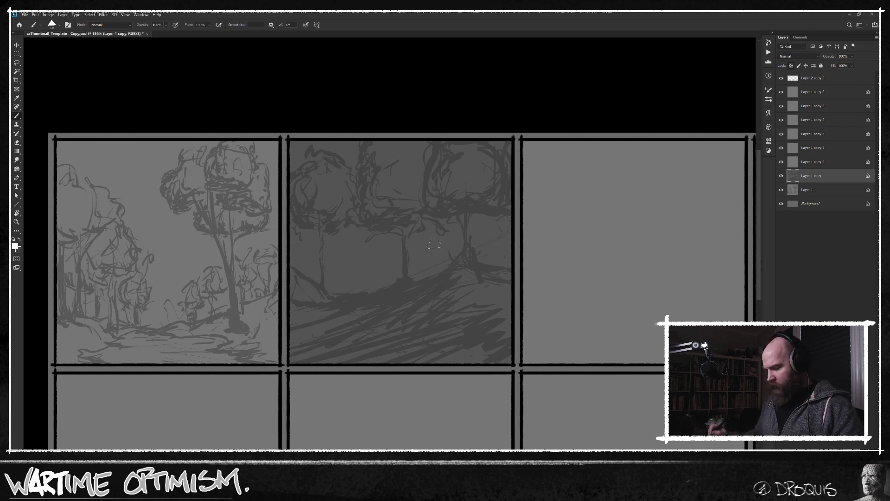
pyautogui.keyDown('alt'); pyautogui.click(410, 183); pyautogui.keyUp('alt')
pyautogui.press('n')
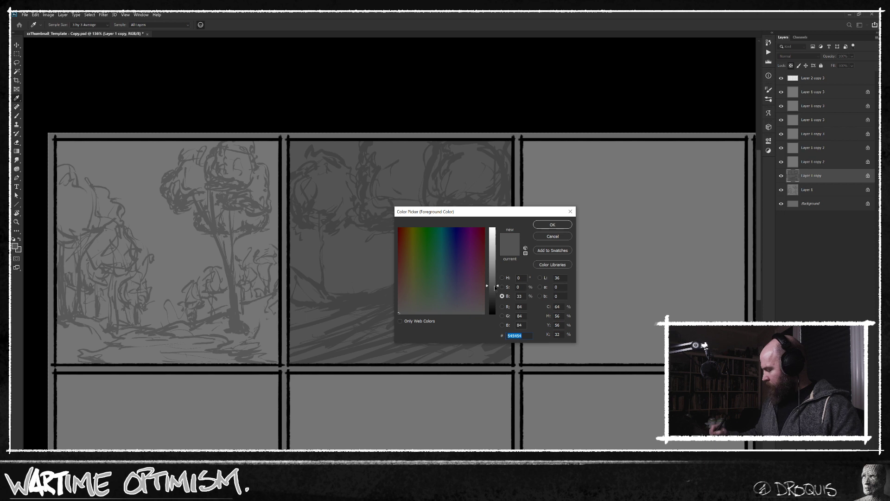
pyautogui.moveTo(495, 288); pyautogui.dragTo(494, 274)
pyautogui.click(552, 225)
pyautogui.moveTo(371, 279); pyautogui.dragTo(449, 231)
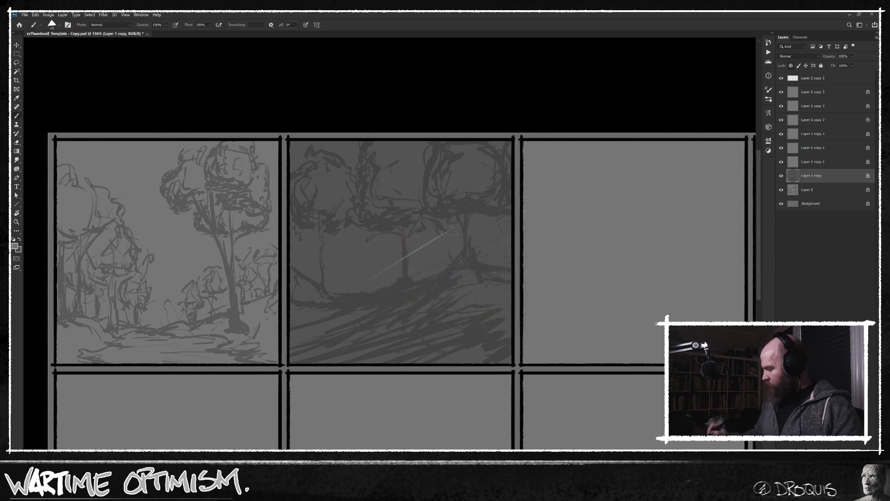
# Switch to a soft textured brush, set the foreground colour to #2a2a2a, and begin shading the second panel's middle crown.
pyautogui.rightClick(401, 260)
pyautogui.click(570, 344)
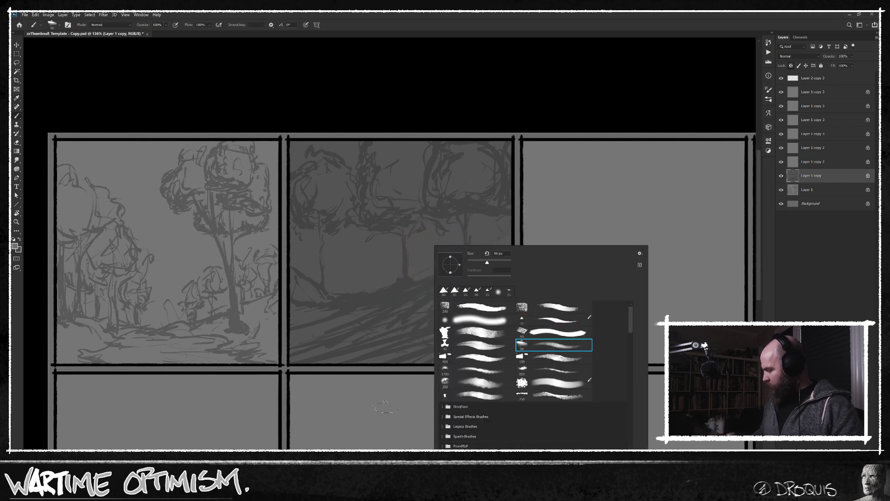
pyautogui.click(398, 404)
pyautogui.keyDown('alt'); pyautogui.click(429, 171); pyautogui.keyUp('alt')
pyautogui.press('n')
pyautogui.moveTo(495, 291); pyautogui.dragTo(496, 300)
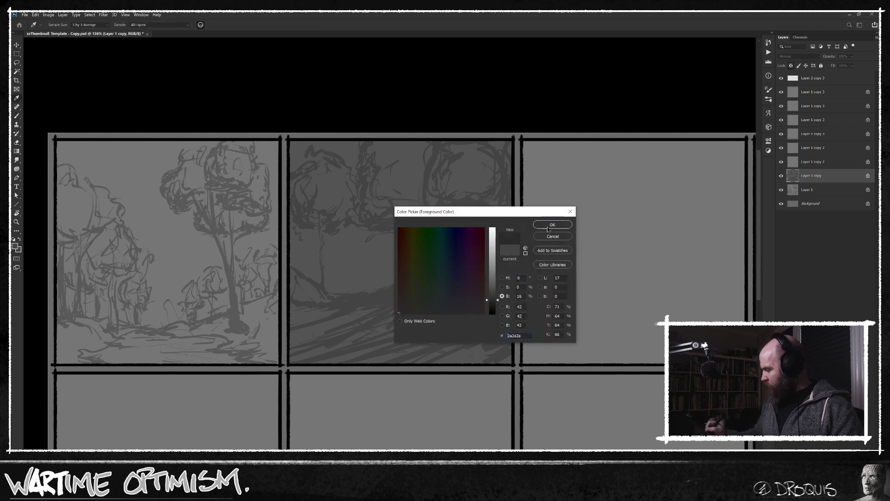
pyautogui.click(550, 226)
pyautogui.moveTo(386, 160); pyautogui.dragTo(389, 192)
pyautogui.moveTo(374, 142); pyautogui.dragTo(375, 161)
pyautogui.moveTo(394, 200); pyautogui.dragTo(416, 208)
# Try a large arrow running diagonally from the right crown down toward the left trunk.
pyautogui.moveTo(490, 190); pyautogui.dragTo(346, 283)
pyautogui.moveTo(373, 248)
pyautogui.mouseDown()
pyautogui.moveTo(355, 262)
pyautogui.moveTo(404, 293)
pyautogui.mouseUp()
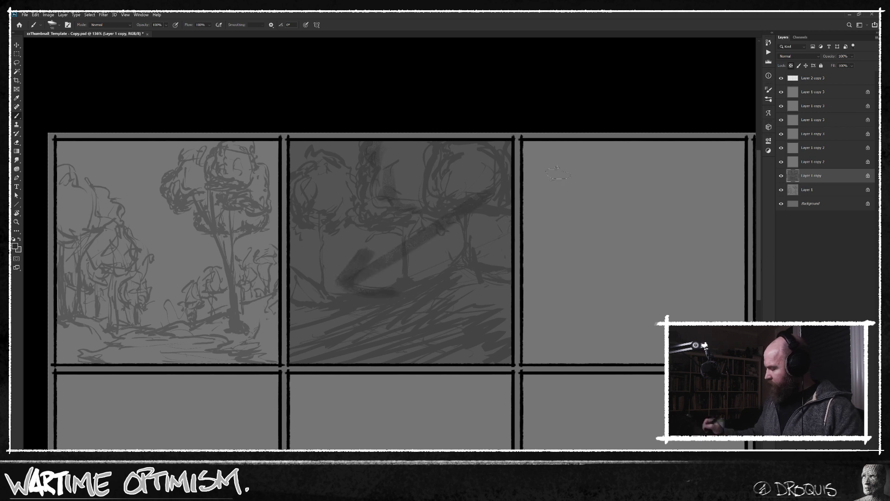
pyautogui.hotkey('ctrl', 'z')
pyautogui.hotkey('ctrl', 'z')
# Block in the dark shadow sides of the middle, right and left crowns with broad soft strokes.
pyautogui.moveTo(385, 167)
pyautogui.mouseDown()
pyautogui.moveTo(406, 202)
pyautogui.moveTo(385, 180)
pyautogui.moveTo(372, 208)
pyautogui.mouseUp()
pyautogui.moveTo(374, 147); pyautogui.dragTo(389, 210)
pyautogui.moveTo(452, 143)
pyautogui.mouseDown()
pyautogui.moveTo(433, 183)
pyautogui.moveTo(443, 192)
pyautogui.mouseUp()
pyautogui.moveTo(378, 139)
pyautogui.mouseDown()
pyautogui.moveTo(406, 174)
pyautogui.moveTo(424, 209)
pyautogui.mouseUp()
pyautogui.moveTo(383, 142); pyautogui.dragTo(390, 166)
pyautogui.moveTo(454, 174); pyautogui.dragTo(444, 189)
pyautogui.moveTo(446, 183)
pyautogui.mouseDown()
pyautogui.moveTo(457, 200)
pyautogui.moveTo(455, 167)
pyautogui.moveTo(459, 197)
pyautogui.moveTo(482, 210)
pyautogui.mouseUp()
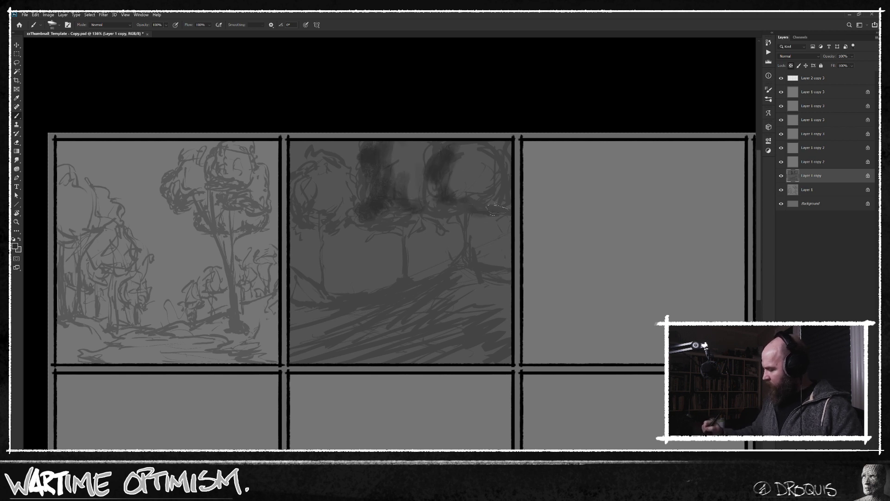
pyautogui.moveTo(303, 173); pyautogui.dragTo(297, 183)
# Choose a darker foreground grey, deepen the crowns' shadow sides and undersides, and add foliage patches beside the left trunk.
pyautogui.press('n')
pyautogui.moveTo(493, 301); pyautogui.dragTo(494, 306)
pyautogui.click(552, 224)
pyautogui.moveTo(453, 148)
pyautogui.mouseDown()
pyautogui.moveTo(443, 161)
pyautogui.moveTo(452, 188)
pyautogui.moveTo(438, 200)
pyautogui.moveTo(473, 208)
pyautogui.moveTo(452, 169)
pyautogui.moveTo(472, 200)
pyautogui.moveTo(473, 174)
pyautogui.moveTo(497, 204)
pyautogui.moveTo(476, 148)
pyautogui.moveTo(487, 183)
pyautogui.moveTo(505, 188)
pyautogui.moveTo(399, 149)
pyautogui.moveTo(369, 168)
pyautogui.moveTo(311, 174)
pyautogui.moveTo(301, 195)
pyautogui.moveTo(325, 223)
pyautogui.moveTo(308, 225)
pyautogui.mouseUp()
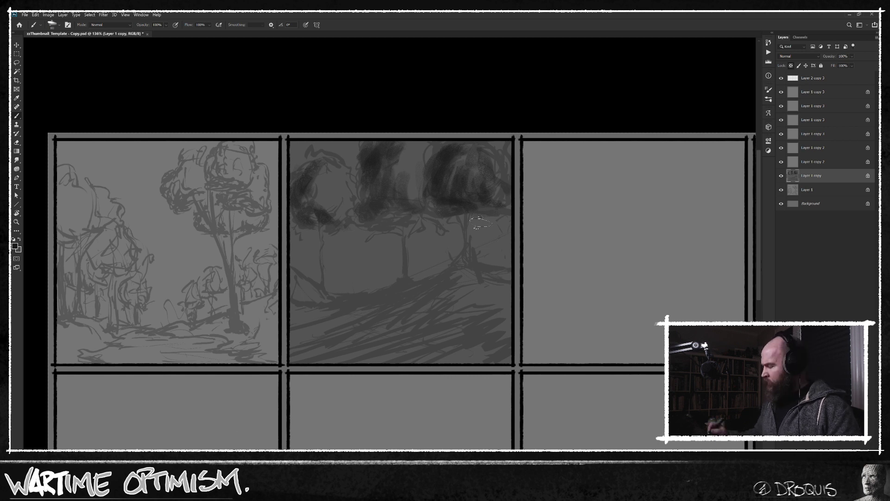
pyautogui.moveTo(404, 219)
pyautogui.mouseDown()
pyautogui.moveTo(326, 225)
pyautogui.moveTo(317, 218)
pyautogui.moveTo(305, 229)
pyautogui.moveTo(326, 240)
pyautogui.moveTo(304, 250)
pyautogui.moveTo(299, 283)
pyautogui.mouseUp()
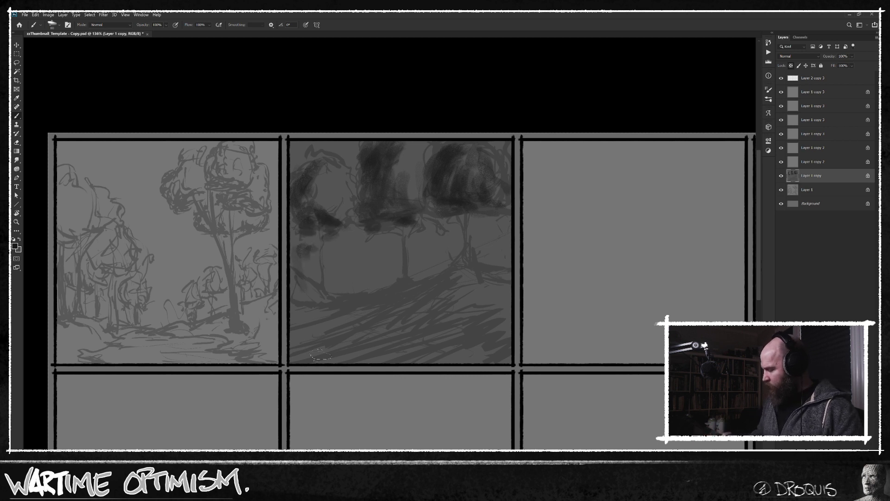
# Darken the middle and right trunks and cover the foreground hillside with dense dark strokes following its slope.
pyautogui.moveTo(401, 282); pyautogui.dragTo(361, 311)
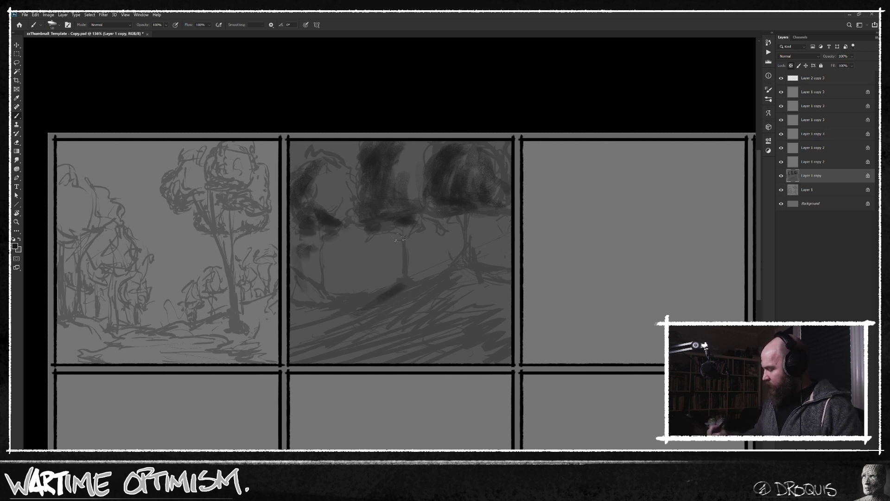
pyautogui.moveTo(402, 242); pyautogui.dragTo(405, 276)
pyautogui.moveTo(462, 234)
pyautogui.mouseDown()
pyautogui.moveTo(452, 271)
pyautogui.moveTo(419, 292)
pyautogui.moveTo(422, 313)
pyautogui.moveTo(467, 278)
pyautogui.moveTo(422, 329)
pyautogui.moveTo(428, 287)
pyautogui.moveTo(333, 344)
pyautogui.moveTo(450, 302)
pyautogui.moveTo(432, 323)
pyautogui.moveTo(291, 335)
pyautogui.moveTo(283, 350)
pyautogui.moveTo(440, 330)
pyautogui.moveTo(436, 344)
pyautogui.moveTo(468, 339)
pyautogui.mouseUp()
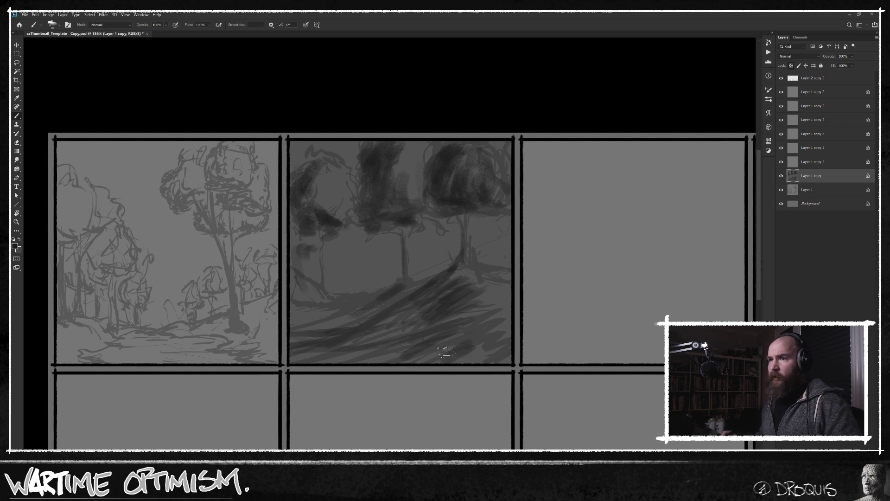
pyautogui.moveTo(453, 345)
pyautogui.mouseDown()
pyautogui.moveTo(502, 321)
pyautogui.moveTo(511, 292)
pyautogui.moveTo(476, 307)
pyautogui.moveTo(505, 321)
pyautogui.moveTo(484, 347)
pyautogui.moveTo(425, 301)
pyautogui.moveTo(368, 336)
pyautogui.moveTo(419, 328)
pyautogui.moveTo(489, 335)
pyautogui.moveTo(507, 345)
pyautogui.moveTo(494, 358)
pyautogui.moveTo(518, 338)
pyautogui.moveTo(480, 336)
pyautogui.moveTo(346, 382)
pyautogui.moveTo(415, 341)
pyautogui.moveTo(301, 372)
pyautogui.moveTo(442, 314)
pyautogui.moveTo(307, 347)
pyautogui.moveTo(446, 305)
pyautogui.moveTo(511, 313)
pyautogui.moveTo(357, 371)
pyautogui.moveTo(345, 372)
pyautogui.moveTo(448, 314)
pyautogui.moveTo(332, 353)
pyautogui.moveTo(387, 346)
pyautogui.moveTo(439, 364)
pyautogui.moveTo(487, 349)
pyautogui.moveTo(517, 359)
pyautogui.moveTo(452, 296)
pyautogui.moveTo(437, 300)
pyautogui.moveTo(466, 284)
pyautogui.moveTo(542, 305)
pyautogui.moveTo(440, 304)
pyautogui.moveTo(403, 291)
pyautogui.moveTo(355, 323)
pyautogui.moveTo(404, 291)
pyautogui.moveTo(327, 305)
pyautogui.moveTo(339, 301)
pyautogui.moveTo(317, 311)
pyautogui.moveTo(353, 313)
pyautogui.moveTo(323, 329)
pyautogui.mouseUp()
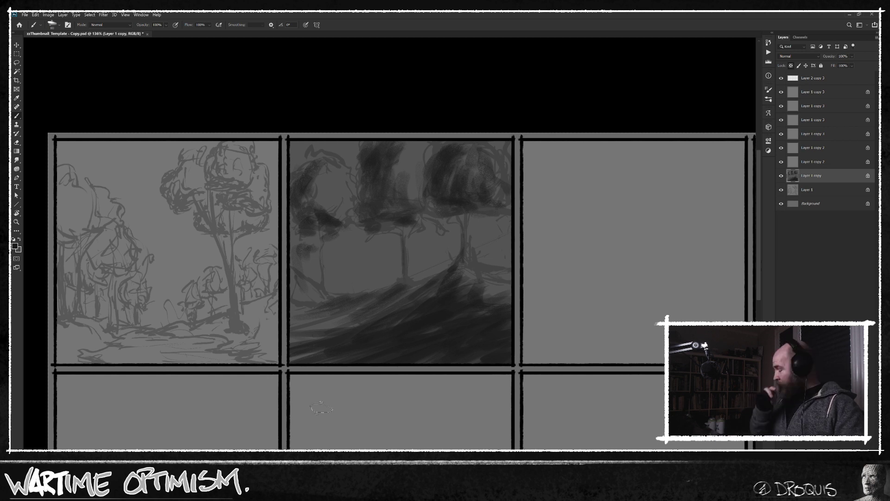
pyautogui.moveTo(411, 298)
pyautogui.mouseDown()
pyautogui.moveTo(287, 328)
pyautogui.moveTo(301, 342)
pyautogui.moveTo(332, 341)
pyautogui.moveTo(349, 366)
pyautogui.mouseUp()
pyautogui.moveTo(490, 363)
pyautogui.mouseDown()
pyautogui.moveTo(478, 361)
pyautogui.moveTo(505, 327)
pyautogui.moveTo(510, 351)
pyautogui.moveTo(454, 349)
pyautogui.mouseUp()
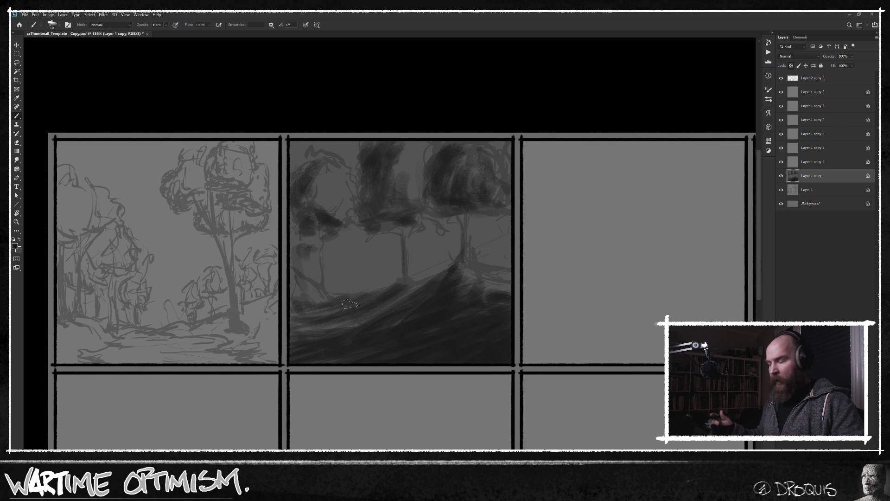
# Choose a lighter foreground grey and paint the lit sides of the middle and left crowns.
pyautogui.keyDown('alt'); pyautogui.click(413, 176); pyautogui.keyUp('alt')
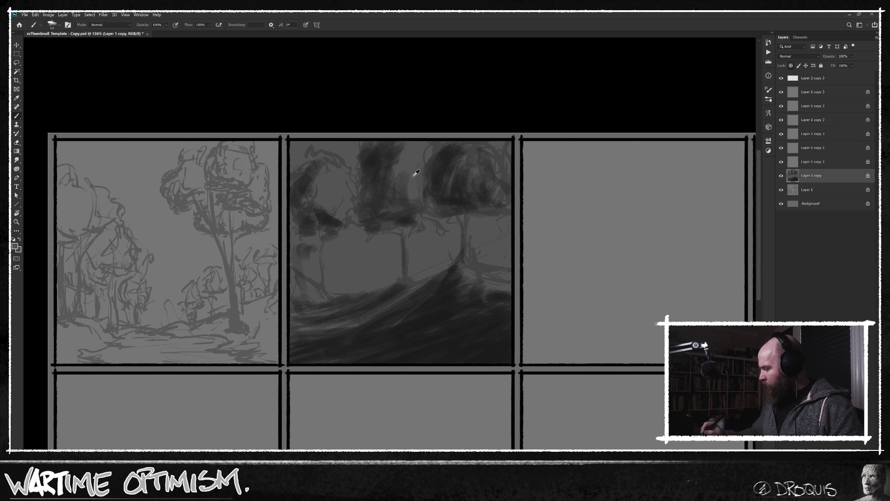
pyautogui.press('n')
pyautogui.click(494, 282)
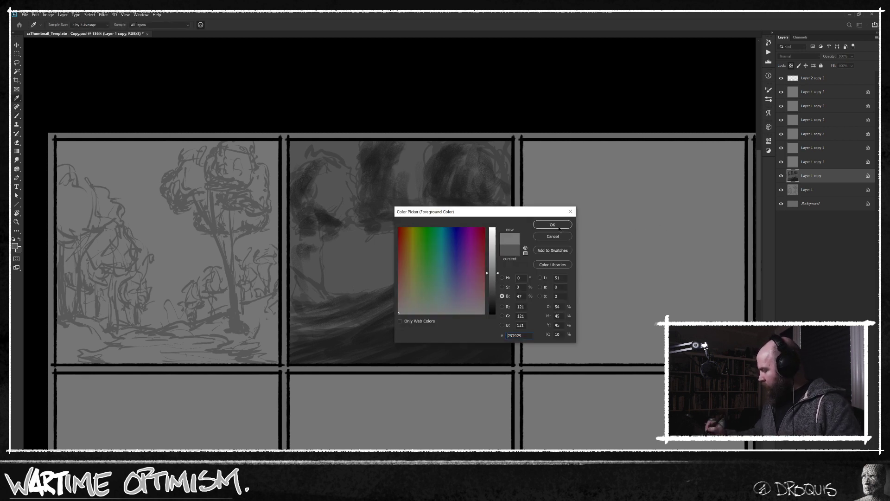
pyautogui.click(383, 258)
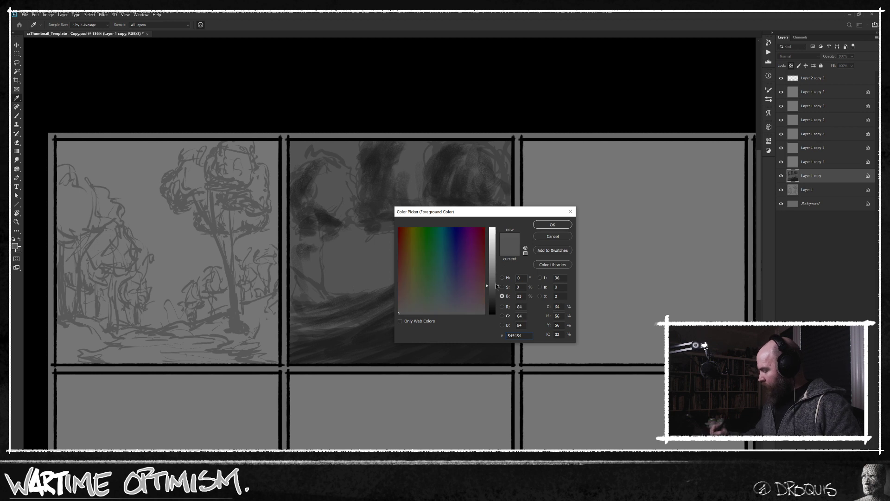
pyautogui.moveTo(497, 286); pyautogui.dragTo(495, 253)
pyautogui.click(552, 225)
pyautogui.moveTo(428, 150)
pyautogui.mouseDown()
pyautogui.moveTo(420, 160)
pyautogui.moveTo(417, 141)
pyautogui.moveTo(419, 170)
pyautogui.mouseUp()
pyautogui.moveTo(347, 198)
pyautogui.mouseDown()
pyautogui.moveTo(333, 163)
pyautogui.moveTo(352, 212)
pyautogui.moveTo(331, 177)
pyautogui.moveTo(332, 220)
pyautogui.mouseUp()
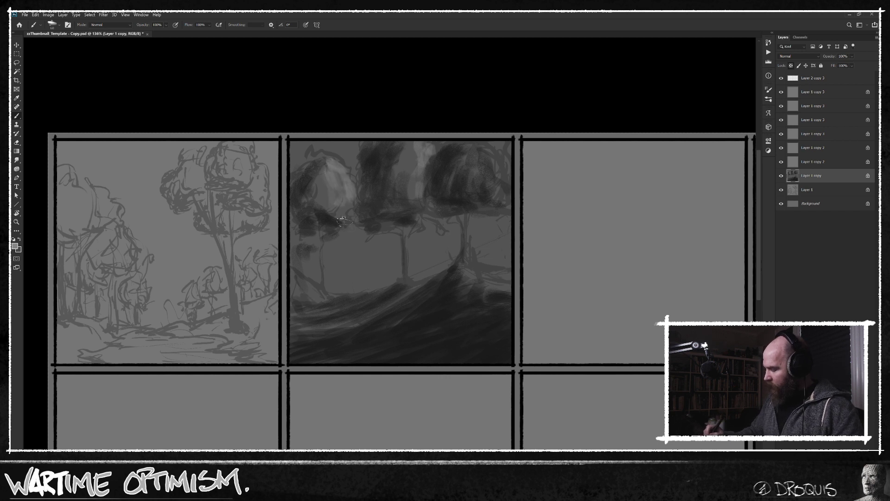
# Enlarge the brush and paint diagonal light rays passing between the trunks and onto the hillside.
pyautogui.moveTo(419, 224); pyautogui.dragTo(320, 271)
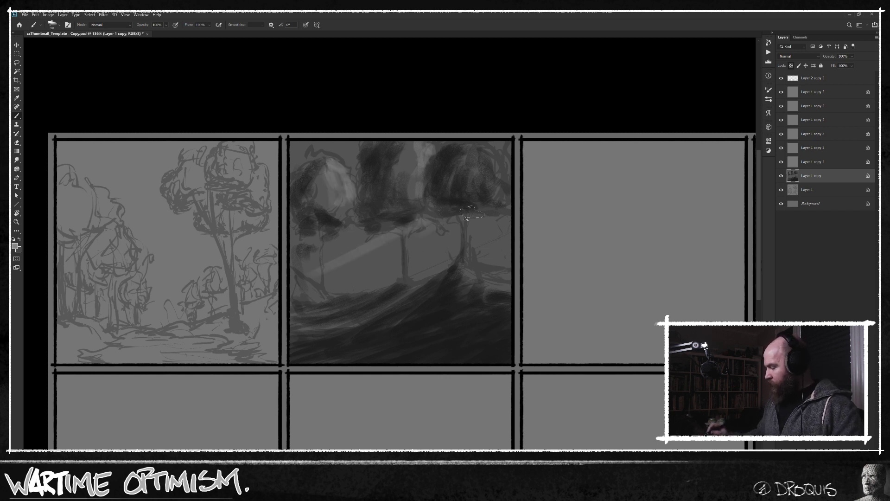
pyautogui.hotkey('ctrl', 'z')
pyautogui.press(']')
pyautogui.press(']')
pyautogui.moveTo(392, 239); pyautogui.dragTo(314, 274)
pyautogui.moveTo(394, 245); pyautogui.dragTo(301, 296)
pyautogui.moveTo(446, 227); pyautogui.dragTo(317, 306)
pyautogui.moveTo(405, 260); pyautogui.dragTo(320, 320)
pyautogui.moveTo(386, 291); pyautogui.dragTo(348, 314)
pyautogui.moveTo(457, 247)
pyautogui.mouseDown()
pyautogui.moveTo(334, 330)
pyautogui.moveTo(386, 300)
pyautogui.mouseUp()
pyautogui.moveTo(488, 242)
pyautogui.mouseDown()
pyautogui.moveTo(379, 358)
pyautogui.moveTo(421, 348)
pyautogui.moveTo(408, 362)
pyautogui.mouseUp()
# Enlarge the brush further and sweep wide diagonal light rays down the dark foreground slope below the right tree.
pyautogui.press(']')
pyautogui.press(']')
pyautogui.moveTo(493, 269); pyautogui.dragTo(408, 358)
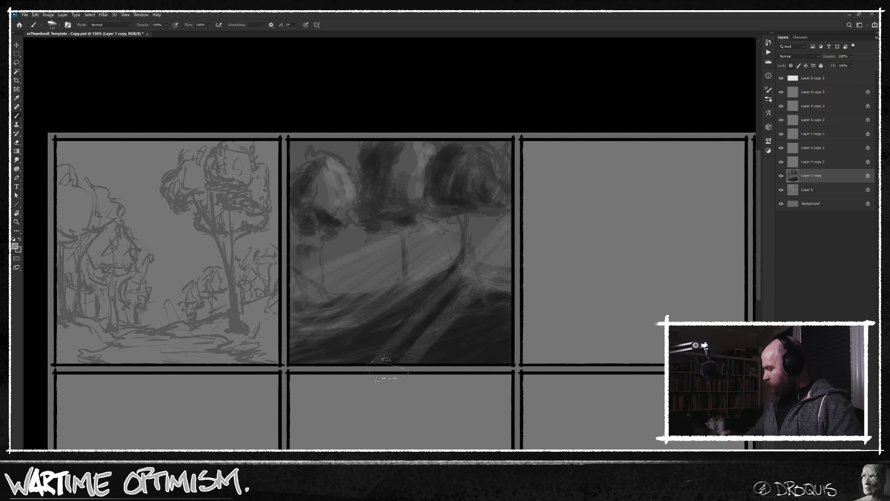
pyautogui.moveTo(464, 283); pyautogui.dragTo(399, 356)
pyautogui.moveTo(487, 297)
pyautogui.mouseDown()
pyautogui.moveTo(433, 357)
pyautogui.moveTo(457, 360)
pyautogui.mouseUp()
pyautogui.moveTo(514, 320); pyautogui.dragTo(487, 355)
# Reduce the brush size and lighten the ground around the left trunk and the sky above the left crown.
pyautogui.press('[')
pyautogui.press('[')
pyautogui.moveTo(281, 273)
pyautogui.mouseDown()
pyautogui.moveTo(380, 249)
pyautogui.moveTo(370, 265)
pyautogui.mouseUp()
pyautogui.moveTo(296, 290); pyautogui.dragTo(385, 277)
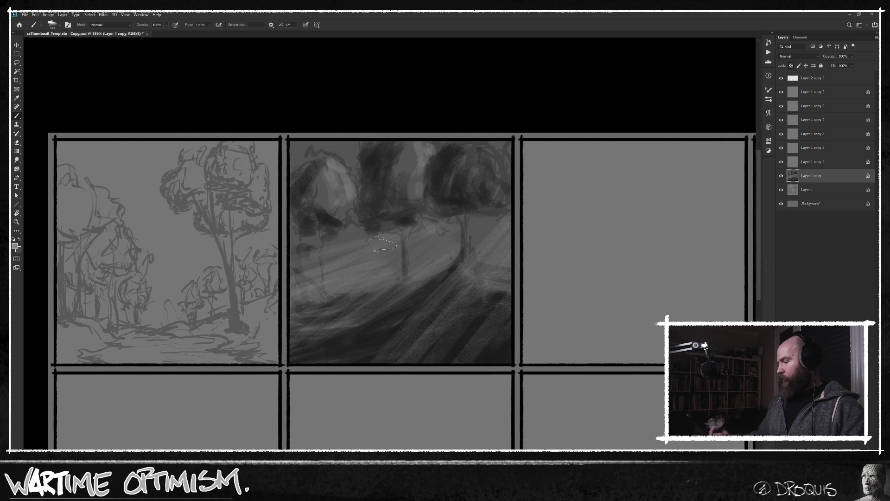
pyautogui.moveTo(278, 153)
pyautogui.mouseDown()
pyautogui.moveTo(307, 169)
pyautogui.moveTo(299, 151)
pyautogui.moveTo(364, 183)
pyautogui.moveTo(368, 147)
pyautogui.moveTo(322, 179)
pyautogui.moveTo(351, 155)
pyautogui.mouseUp()
pyautogui.moveTo(312, 133)
pyautogui.mouseDown()
pyautogui.moveTo(349, 153)
pyautogui.moveTo(339, 151)
pyautogui.moveTo(345, 141)
pyautogui.moveTo(375, 150)
pyautogui.moveTo(381, 141)
pyautogui.mouseUp()
pyautogui.moveTo(293, 156); pyautogui.dragTo(323, 163)
# Brighten the band of light behind the three trunks with long slanting strokes across the second panel.
pyautogui.moveTo(464, 252); pyautogui.dragTo(517, 218)
pyautogui.moveTo(467, 247)
pyautogui.mouseDown()
pyautogui.moveTo(491, 219)
pyautogui.moveTo(400, 262)
pyautogui.mouseUp()
pyautogui.moveTo(481, 224)
pyautogui.mouseDown()
pyautogui.moveTo(362, 268)
pyautogui.moveTo(289, 276)
pyautogui.mouseUp()
pyautogui.moveTo(399, 227); pyautogui.dragTo(297, 258)
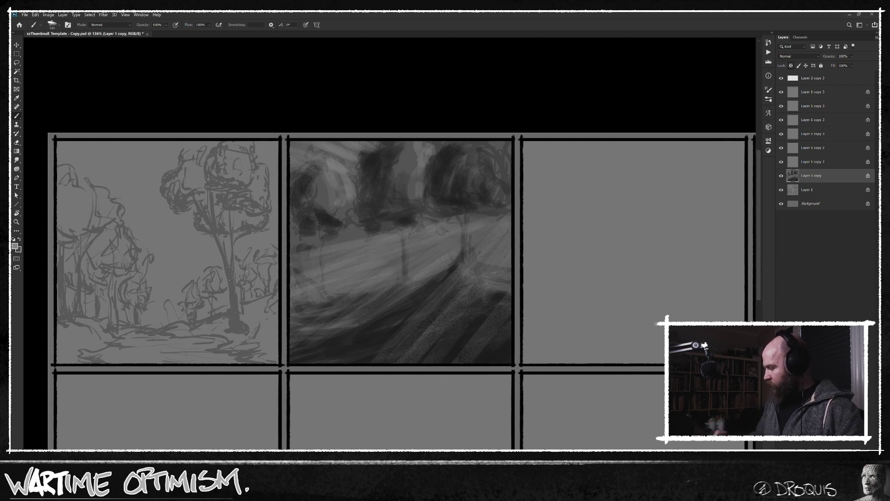
pyautogui.moveTo(366, 227); pyautogui.dragTo(288, 250)
pyautogui.moveTo(508, 224); pyautogui.dragTo(432, 279)
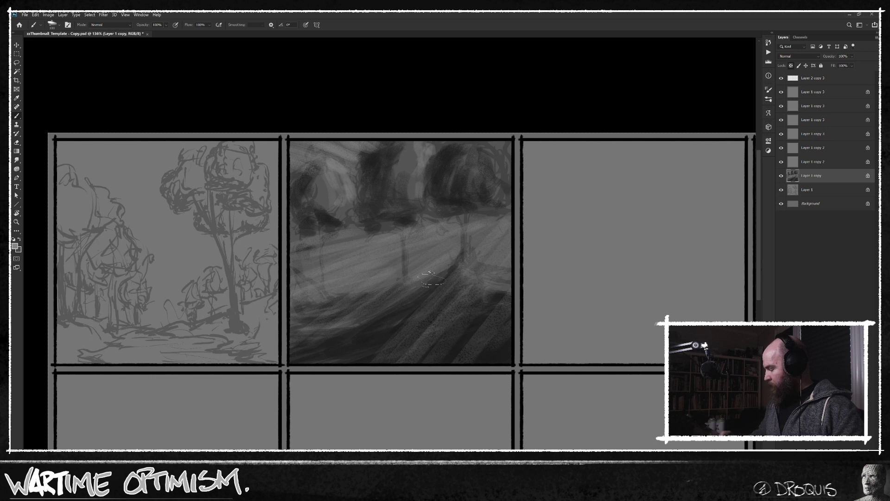
# Reinforce the light streaks on the foreground slope and touch up the hillside's left part with a smaller brush.
pyautogui.moveTo(487, 277); pyautogui.dragTo(398, 363)
pyautogui.moveTo(477, 297); pyautogui.dragTo(406, 362)
pyautogui.moveTo(509, 308); pyautogui.dragTo(428, 361)
pyautogui.moveTo(510, 327); pyautogui.dragTo(460, 353)
pyautogui.press('[')
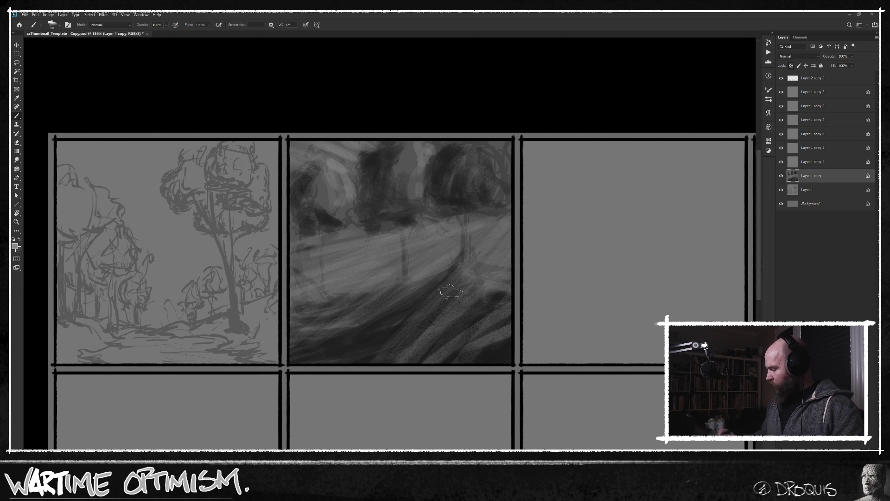
pyautogui.moveTo(390, 330); pyautogui.dragTo(398, 323)
pyautogui.keyDown('alt'); pyautogui.click(382, 323); pyautogui.keyUp('alt')
# Redefine the hill crest, the right tree's trunk, and the right and middle crowns' undersides with smaller dark strokes.
pyautogui.press('[')
pyautogui.press('[')
pyautogui.moveTo(461, 270)
pyautogui.mouseDown()
pyautogui.moveTo(510, 283)
pyautogui.moveTo(510, 291)
pyautogui.mouseUp()
pyautogui.moveTo(461, 273); pyautogui.dragTo(496, 293)
pyautogui.press('[')
pyautogui.press('[')
pyautogui.moveTo(462, 259); pyautogui.dragTo(455, 214)
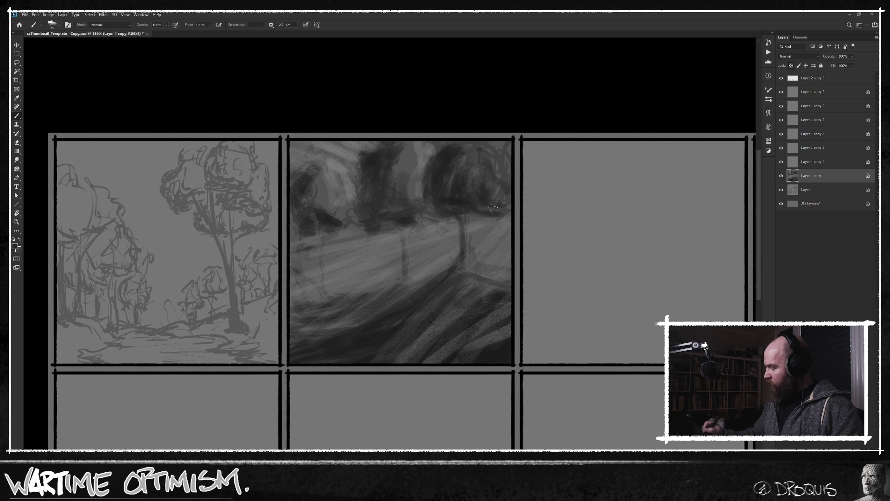
pyautogui.moveTo(408, 224); pyautogui.dragTo(376, 227)
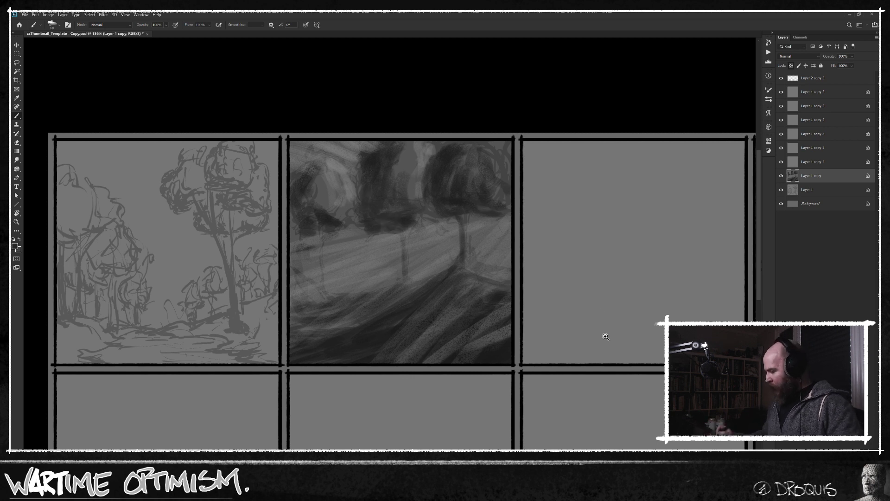
# Make Layer 1 copy 2, just above the second panel's layer, active and choose a thin tapered brush preset for the third panel.
pyautogui.scroll(-2, 596, 334)
pyautogui.click(828, 164)
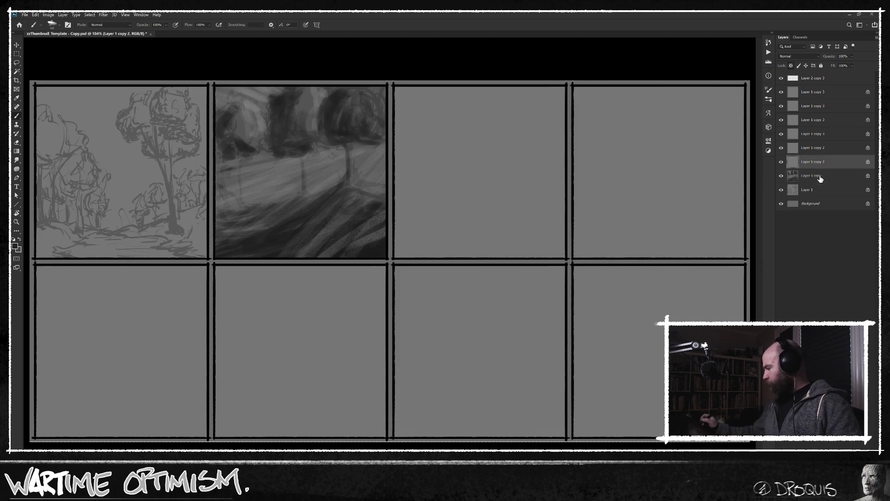
pyautogui.rightClick(486, 234)
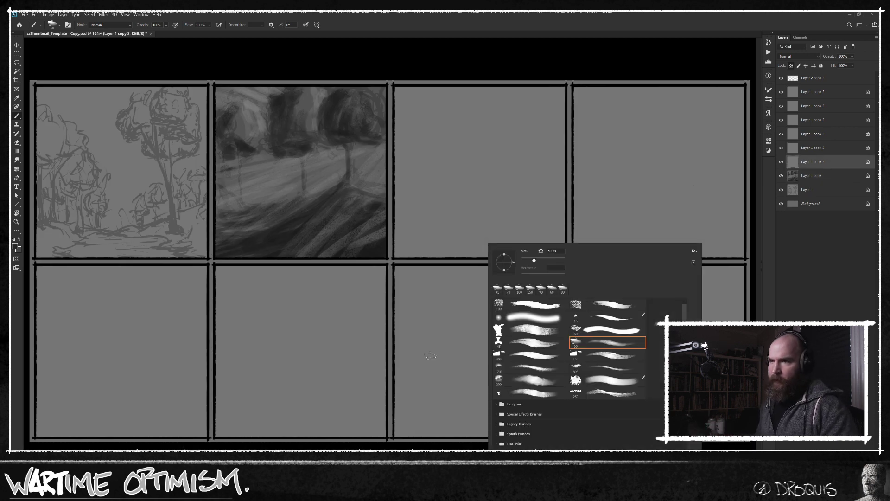
pyautogui.doubleClick(605, 319)
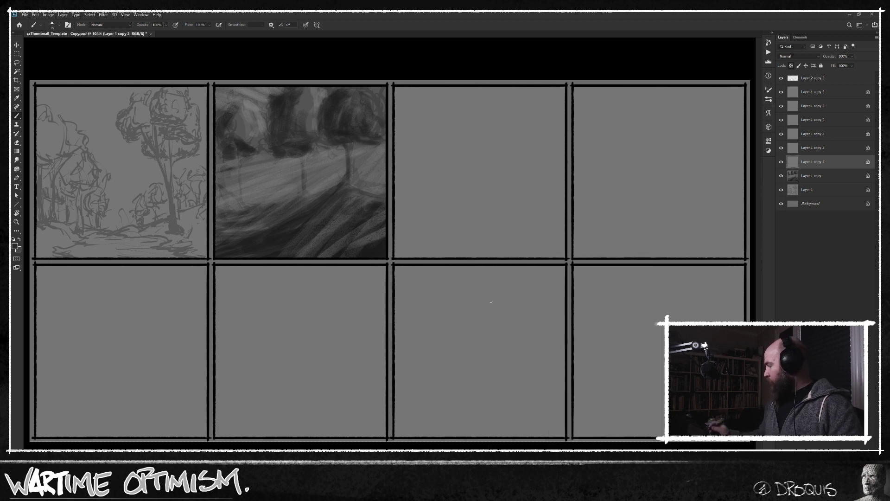
pyautogui.click(825, 177)
pyautogui.click(816, 163)
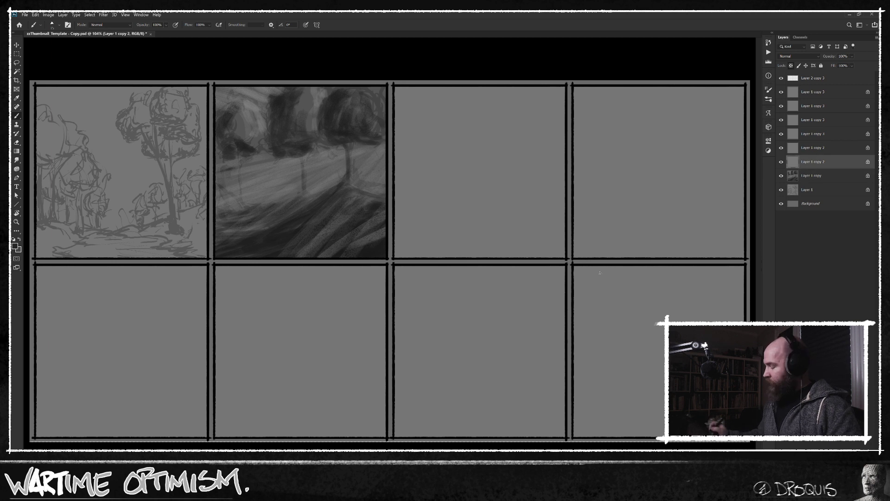
pyautogui.scroll(2, 528, 266)
pyautogui.scroll(-1, 530, 267)
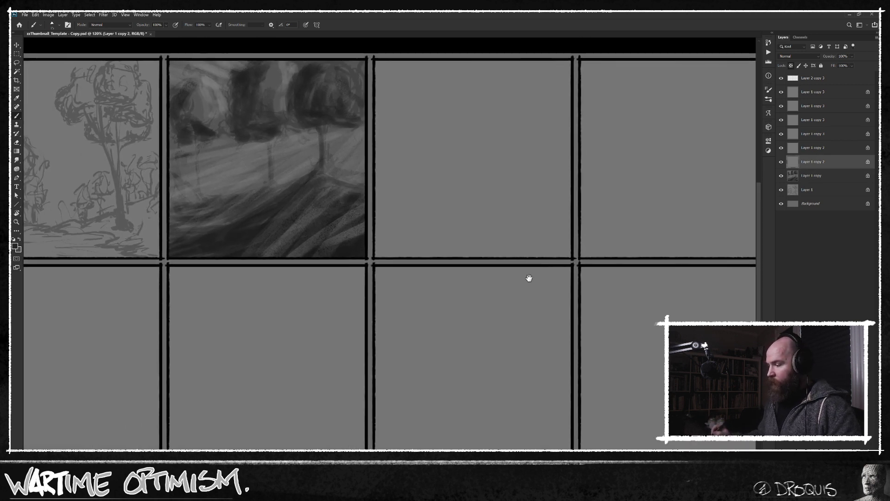
pyautogui.moveTo(531, 273); pyautogui.dragTo(524, 282)
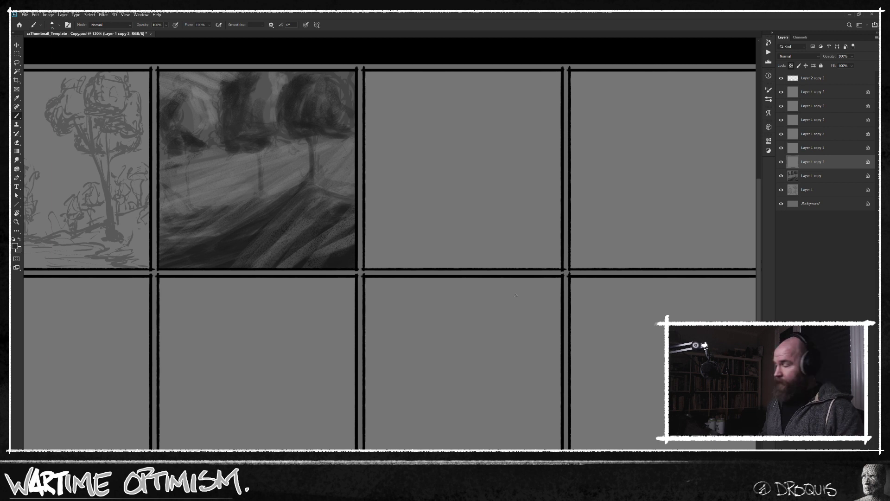
pyautogui.moveTo(556, 198); pyautogui.dragTo(542, 219)
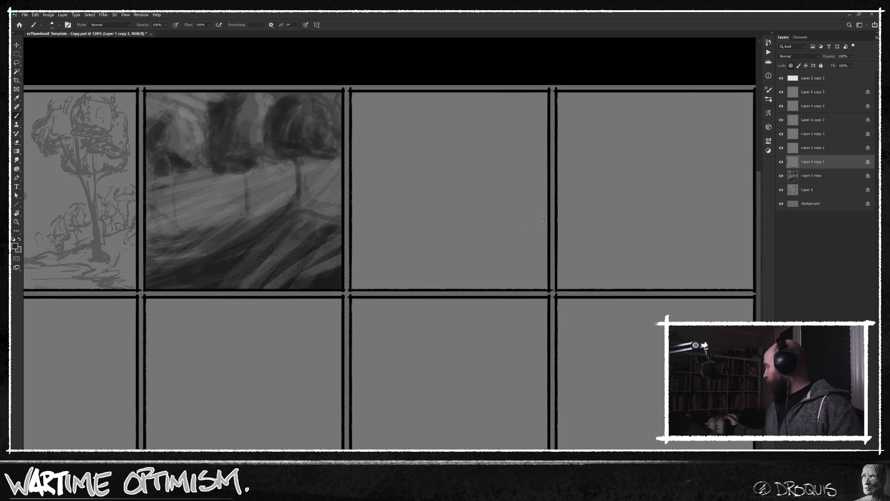
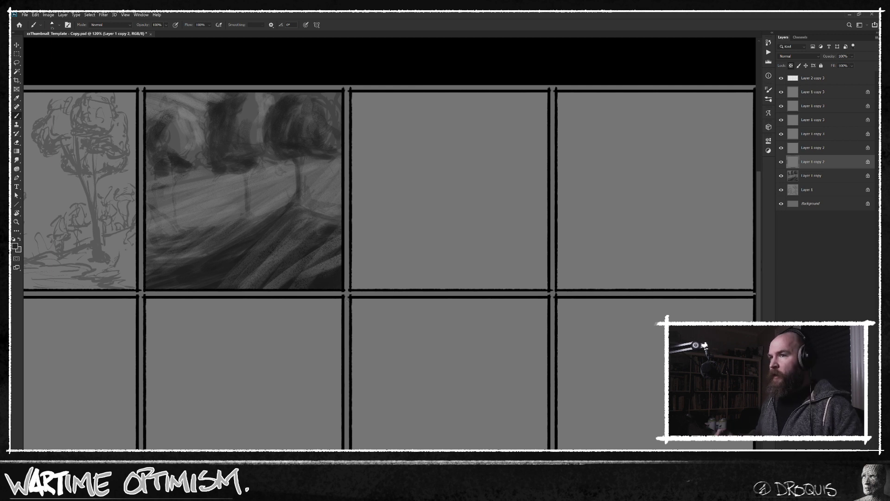
# Reactivate Layer 1 copy, choose a light grey and add highlight strokes along the right edge of the second panel's left crown.
pyautogui.click(826, 176)
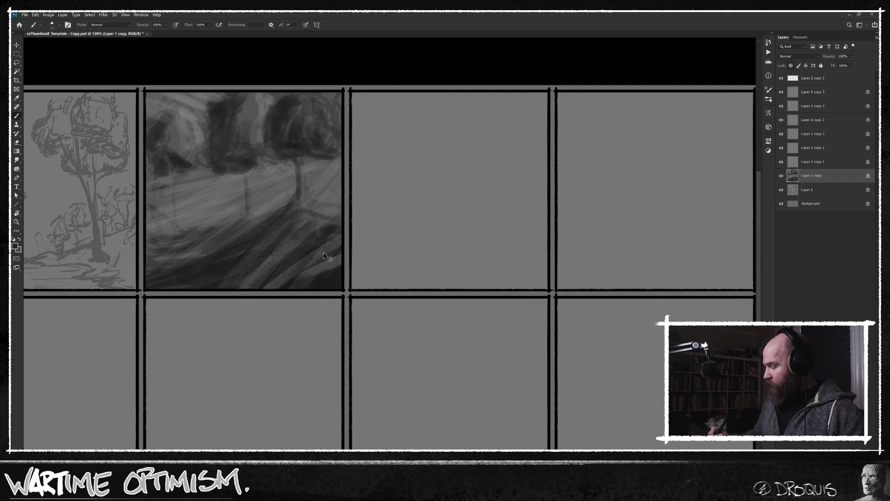
pyautogui.press('n')
pyautogui.moveTo(492, 277); pyautogui.dragTo(492, 255)
pyautogui.click(552, 225)
pyautogui.moveTo(180, 110); pyautogui.dragTo(201, 141)
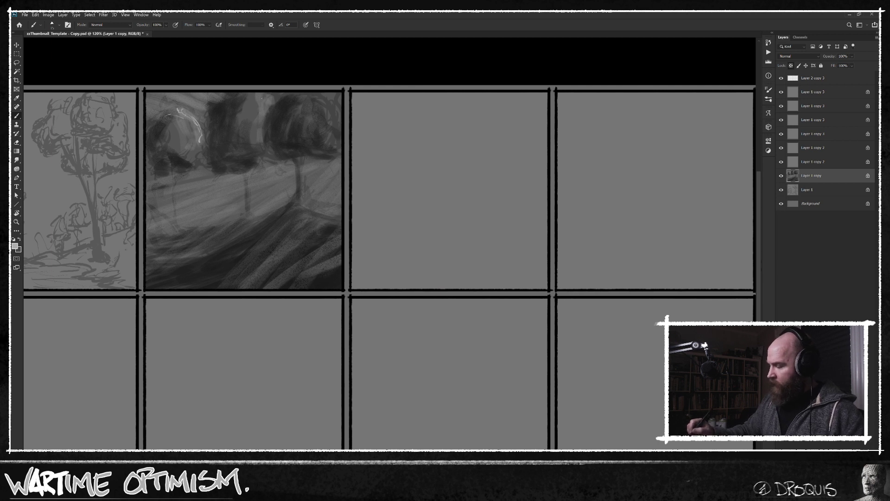
# Highlight the middle and right crowns and the right sides of all three trunks, and add short light grass strokes beside the left trunk.
pyautogui.moveTo(259, 95)
pyautogui.mouseDown()
pyautogui.moveTo(333, 112)
pyautogui.moveTo(330, 130)
pyautogui.moveTo(305, 119)
pyautogui.moveTo(333, 127)
pyautogui.moveTo(337, 143)
pyautogui.moveTo(302, 171)
pyautogui.moveTo(302, 201)
pyautogui.mouseUp()
pyautogui.moveTo(247, 177); pyautogui.dragTo(251, 214)
pyautogui.moveTo(176, 184)
pyautogui.mouseDown()
pyautogui.moveTo(177, 238)
pyautogui.moveTo(165, 221)
pyautogui.mouseUp()
pyautogui.moveTo(160, 217); pyautogui.dragTo(169, 225)
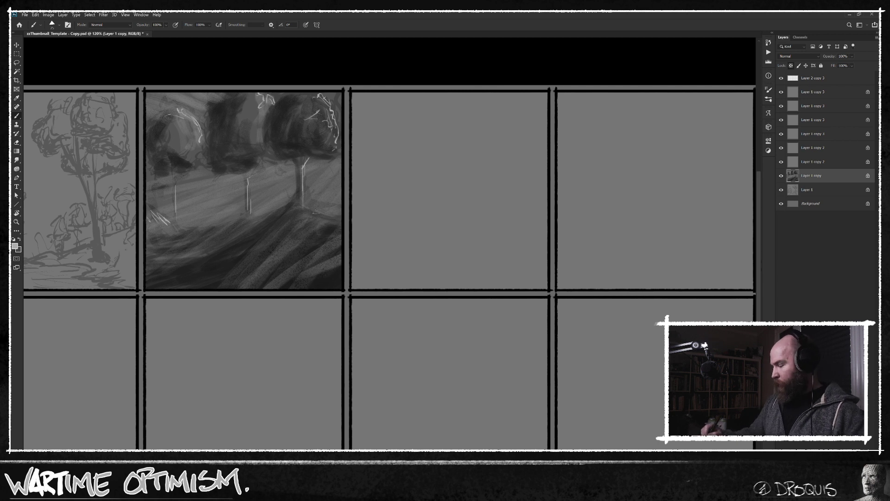
# Add light accents on the slope behind the right tree, along the hill crest and at the trunk bases.
pyautogui.moveTo(307, 210); pyautogui.dragTo(343, 213)
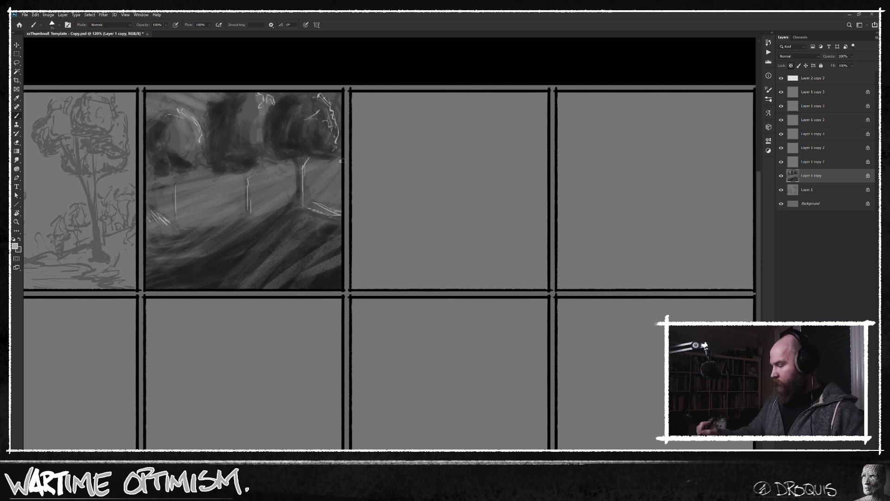
pyautogui.moveTo(340, 167)
pyautogui.mouseDown()
pyautogui.moveTo(333, 187)
pyautogui.moveTo(311, 170)
pyautogui.moveTo(285, 208)
pyautogui.moveTo(190, 231)
pyautogui.mouseUp()
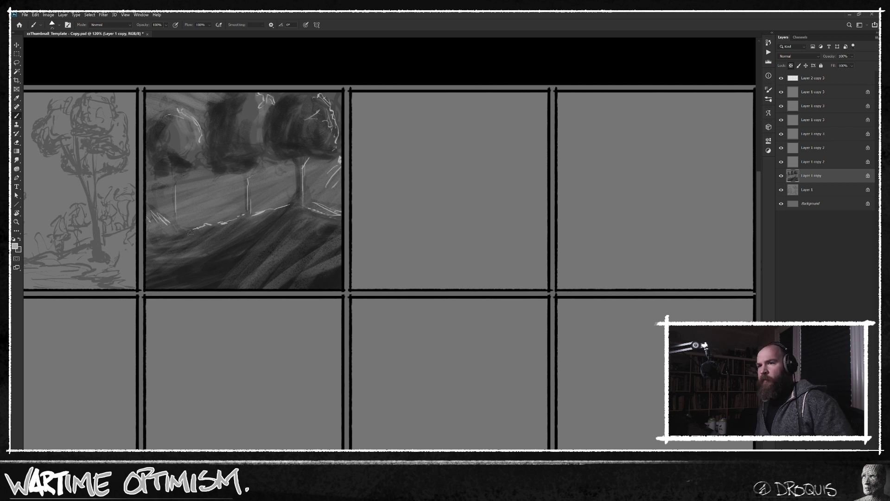
pyautogui.moveTo(322, 203)
pyautogui.mouseDown()
pyautogui.moveTo(341, 211)
pyautogui.moveTo(340, 227)
pyautogui.moveTo(311, 189)
pyautogui.mouseUp()
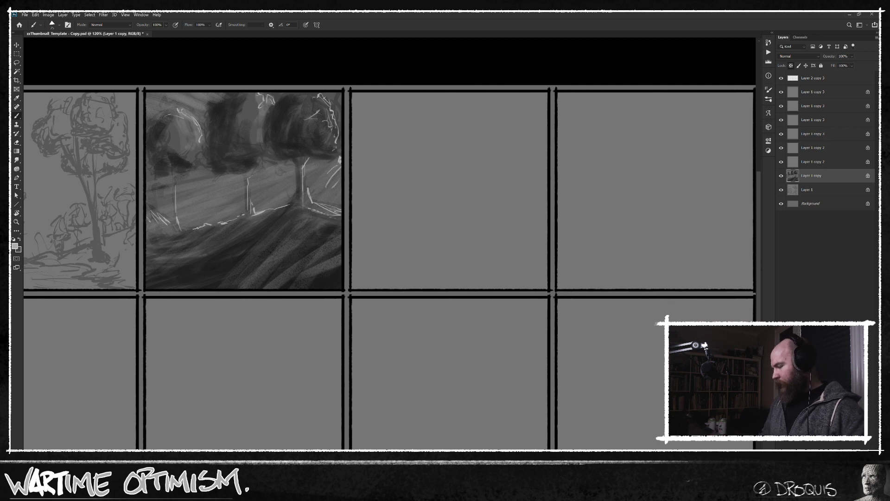
pyautogui.moveTo(158, 495)
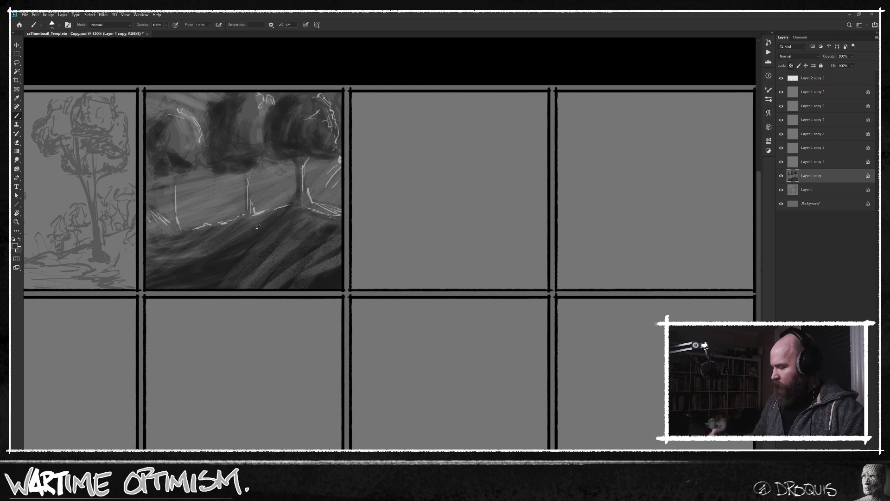
# Add dark slanting strokes to the second panel's hillside below the crest and deepen the right tree's trunk and crown.
pyautogui.moveTo(208, 249); pyautogui.dragTo(289, 205)
pyautogui.moveTo(211, 250); pyautogui.dragTo(176, 260)
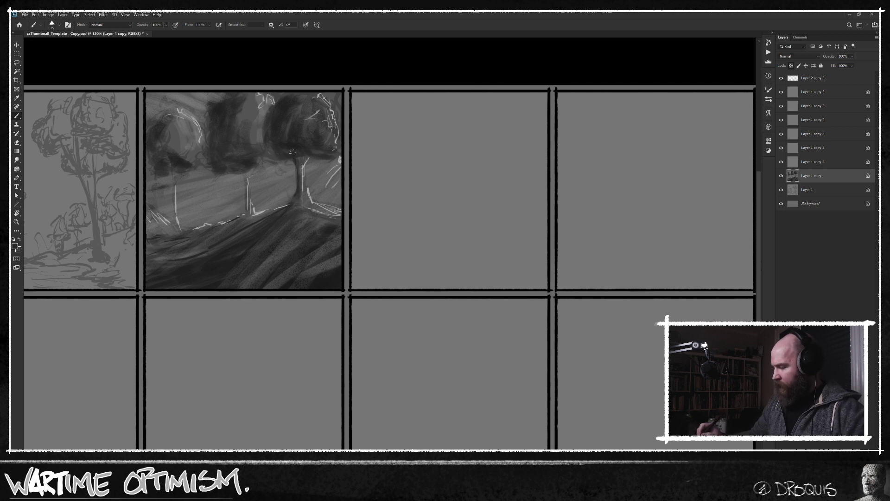
pyautogui.moveTo(272, 120); pyautogui.dragTo(266, 130)
# Choose an even darker grey and outline the right and middle trees' crowns and trunks in the second panel.
pyautogui.press('n')
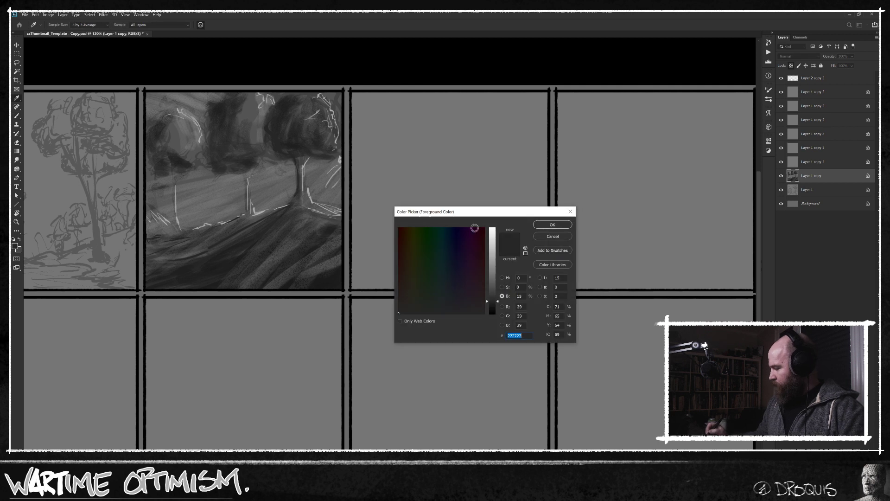
pyautogui.click(494, 306)
pyautogui.click(552, 224)
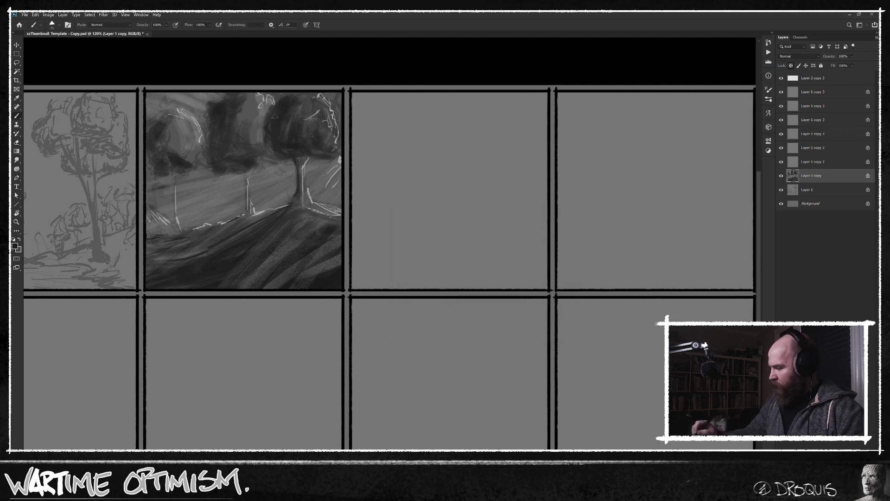
pyautogui.moveTo(291, 153); pyautogui.dragTo(340, 153)
pyautogui.moveTo(220, 96)
pyautogui.mouseDown()
pyautogui.moveTo(206, 137)
pyautogui.moveTo(225, 161)
pyautogui.moveTo(209, 160)
pyautogui.moveTo(219, 172)
pyautogui.moveTo(246, 175)
pyautogui.moveTo(240, 173)
pyautogui.moveTo(268, 163)
pyautogui.moveTo(240, 174)
pyautogui.moveTo(240, 162)
pyautogui.moveTo(247, 211)
pyautogui.moveTo(295, 231)
pyautogui.moveTo(291, 179)
pyautogui.moveTo(226, 224)
pyautogui.mouseUp()
pyautogui.moveTo(296, 204)
pyautogui.mouseDown()
pyautogui.moveTo(297, 193)
pyautogui.moveTo(282, 213)
pyautogui.mouseUp()
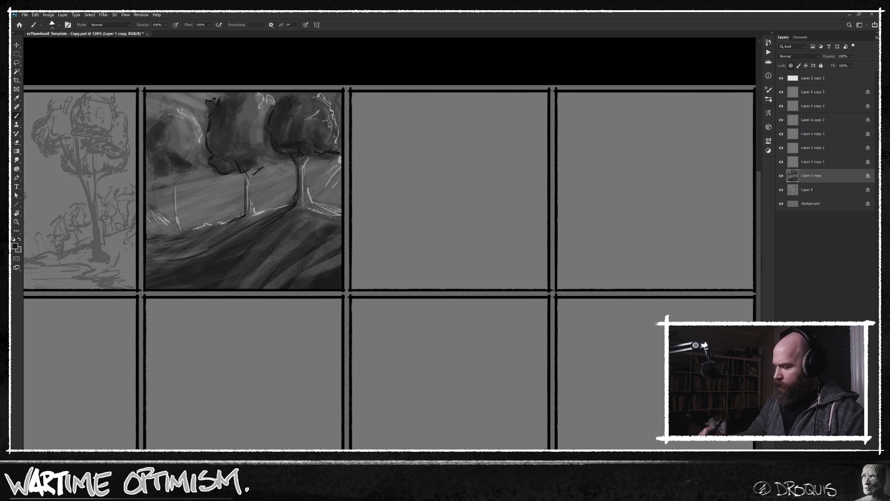
# Outline the left tree's crown and trunk with dark strokes, and detail the foreground slope and its lower-left corner.
pyautogui.moveTo(174, 204); pyautogui.dragTo(172, 207)
pyautogui.hotkey('ctrl', 'z')
pyautogui.keyDown('alt'); pyautogui.click(179, 163); pyautogui.keyUp('alt')
pyautogui.moveTo(171, 168)
pyautogui.mouseDown()
pyautogui.moveTo(172, 185)
pyautogui.moveTo(186, 171)
pyautogui.moveTo(147, 147)
pyautogui.moveTo(160, 120)
pyautogui.mouseUp()
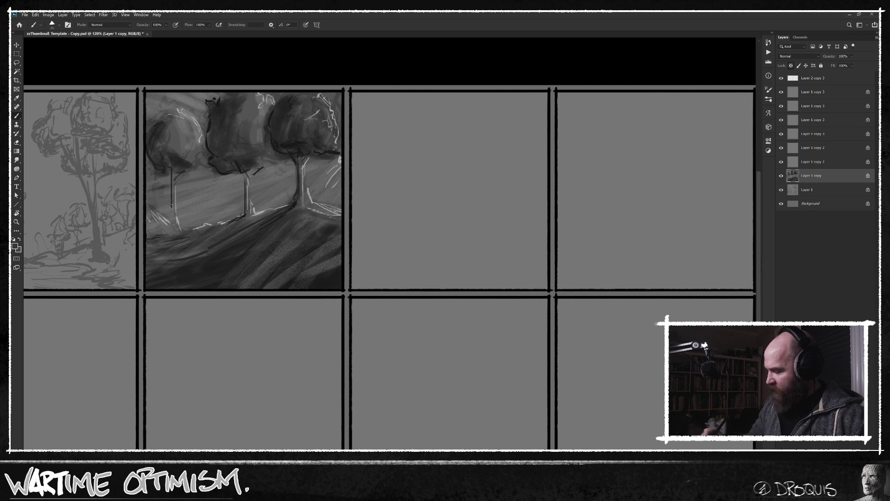
pyautogui.moveTo(173, 200); pyautogui.dragTo(173, 219)
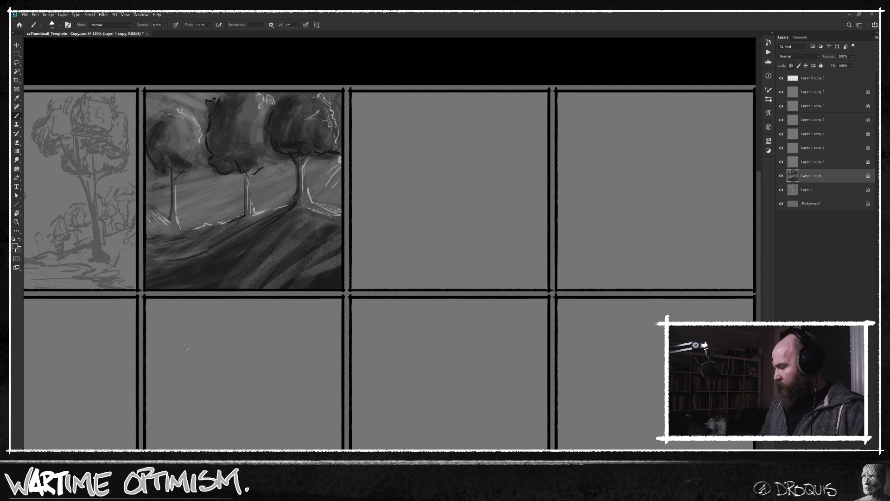
pyautogui.moveTo(246, 187)
pyautogui.mouseDown()
pyautogui.moveTo(247, 212)
pyautogui.moveTo(183, 243)
pyautogui.mouseUp()
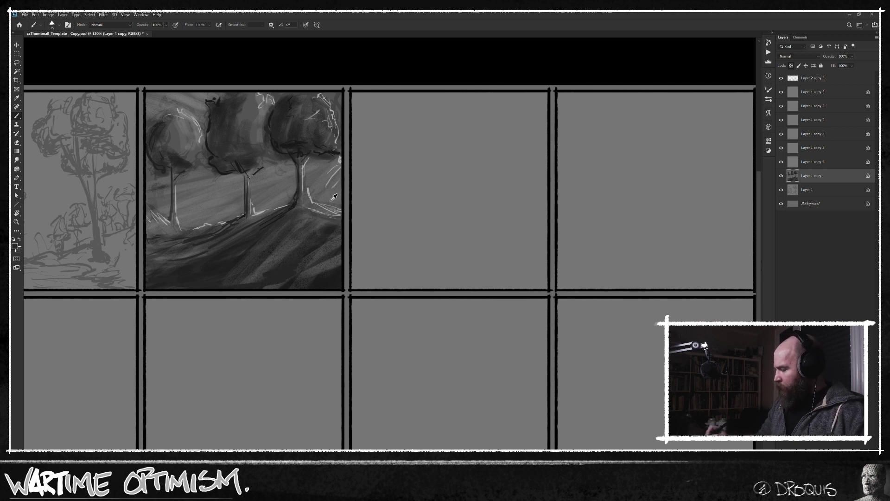
pyautogui.moveTo(162, 268)
pyautogui.mouseDown()
pyautogui.moveTo(181, 281)
pyautogui.moveTo(170, 273)
pyautogui.mouseUp()
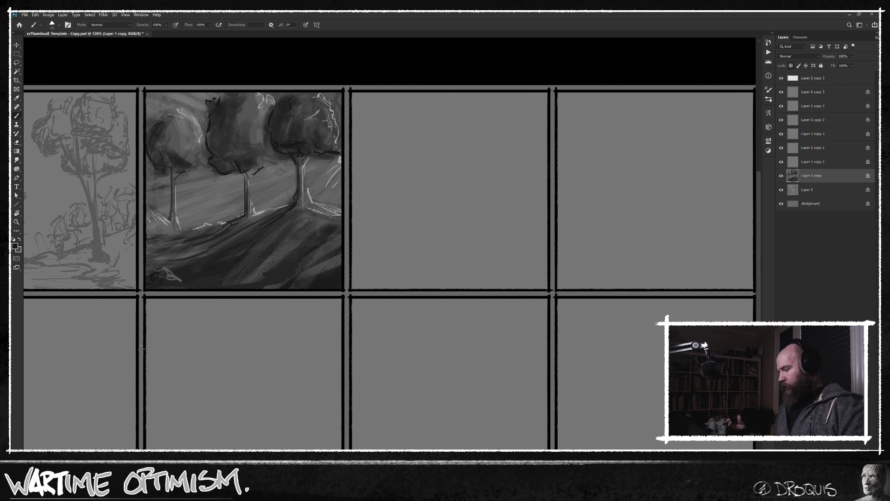
# Activate Layer 1 copy 2 and sketch a tall tree crown with a flat underside and side branch in the third panel's right part.
pyautogui.click(817, 162)
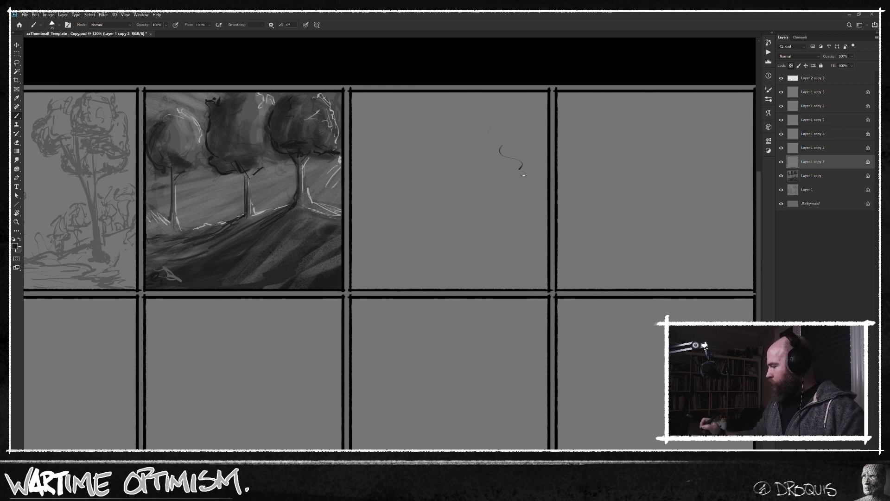
pyautogui.moveTo(503, 129)
pyautogui.mouseDown()
pyautogui.moveTo(488, 155)
pyautogui.moveTo(505, 149)
pyautogui.moveTo(483, 160)
pyautogui.moveTo(491, 124)
pyautogui.moveTo(491, 152)
pyautogui.moveTo(472, 158)
pyautogui.moveTo(490, 164)
pyautogui.moveTo(472, 154)
pyautogui.moveTo(512, 147)
pyautogui.moveTo(517, 176)
pyautogui.moveTo(521, 123)
pyautogui.moveTo(545, 155)
pyautogui.moveTo(527, 167)
pyautogui.mouseUp()
pyautogui.moveTo(528, 135)
pyautogui.mouseDown()
pyautogui.moveTo(504, 105)
pyautogui.moveTo(488, 131)
pyautogui.mouseUp()
pyautogui.moveTo(503, 95)
pyautogui.mouseDown()
pyautogui.moveTo(492, 102)
pyautogui.moveTo(471, 151)
pyautogui.moveTo(527, 158)
pyautogui.moveTo(514, 168)
pyautogui.mouseUp()
pyautogui.moveTo(527, 151)
pyautogui.mouseDown()
pyautogui.moveTo(537, 133)
pyautogui.moveTo(541, 152)
pyautogui.mouseUp()
pyautogui.moveTo(527, 154); pyautogui.dragTo(523, 199)
# Draw the third panel's right tree trunk with repeated vertical strokes running from the crown down to a wider base.
pyautogui.moveTo(505, 166); pyautogui.dragTo(502, 246)
pyautogui.moveTo(504, 202); pyautogui.dragTo(507, 263)
pyautogui.moveTo(507, 170); pyautogui.dragTo(504, 241)
pyautogui.moveTo(516, 205)
pyautogui.mouseDown()
pyautogui.moveTo(513, 197)
pyautogui.moveTo(507, 232)
pyautogui.mouseUp()
pyautogui.moveTo(515, 179)
pyautogui.mouseDown()
pyautogui.moveTo(509, 192)
pyautogui.moveTo(525, 187)
pyautogui.moveTo(505, 191)
pyautogui.mouseUp()
pyautogui.moveTo(506, 167)
pyautogui.mouseDown()
pyautogui.moveTo(497, 177)
pyautogui.moveTo(486, 163)
pyautogui.moveTo(509, 182)
pyautogui.moveTo(506, 174)
pyautogui.moveTo(504, 213)
pyautogui.mouseUp()
pyautogui.moveTo(506, 178); pyautogui.dragTo(502, 254)
pyautogui.moveTo(508, 223)
pyautogui.mouseDown()
pyautogui.moveTo(498, 256)
pyautogui.moveTo(506, 232)
pyautogui.moveTo(508, 252)
pyautogui.moveTo(510, 220)
pyautogui.moveTo(499, 255)
pyautogui.moveTo(507, 218)
pyautogui.moveTo(506, 237)
pyautogui.mouseUp()
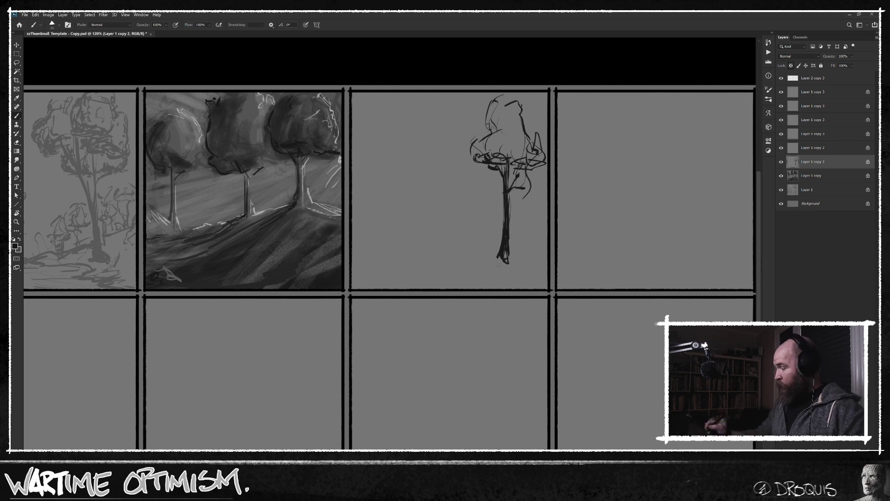
# Sketch extra foliage outlines on both sides of the right tree's crown, up to the third panel's upper edge.
pyautogui.moveTo(534, 115); pyautogui.dragTo(531, 126)
pyautogui.moveTo(533, 115); pyautogui.dragTo(529, 129)
pyautogui.moveTo(534, 93); pyautogui.dragTo(537, 114)
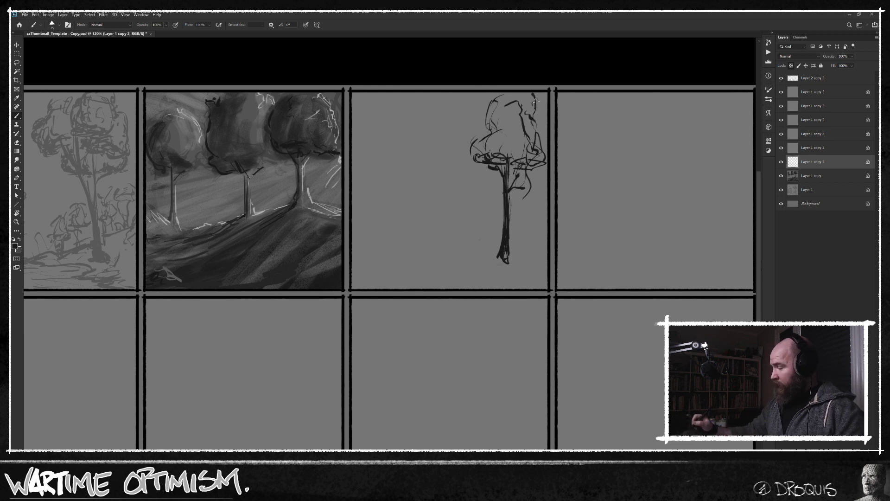
pyautogui.moveTo(492, 93)
pyautogui.mouseDown()
pyautogui.moveTo(490, 113)
pyautogui.moveTo(481, 108)
pyautogui.moveTo(486, 128)
pyautogui.mouseUp()
pyautogui.moveTo(471, 98); pyautogui.dragTo(485, 115)
pyautogui.moveTo(477, 95); pyautogui.dragTo(486, 118)
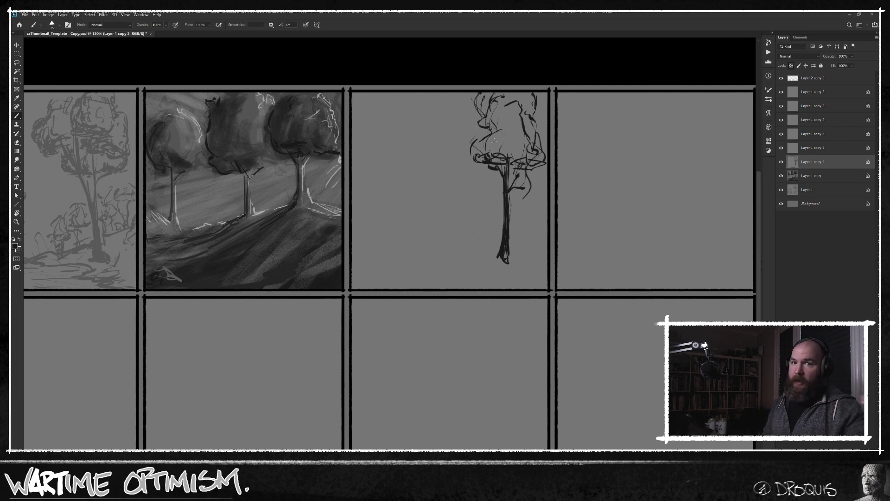
# Build up rounded leaf masses inside the right tree's crown and darken its underside.
pyautogui.moveTo(480, 140)
pyautogui.mouseDown()
pyautogui.moveTo(472, 154)
pyautogui.moveTo(490, 158)
pyautogui.moveTo(490, 150)
pyautogui.mouseUp()
pyautogui.moveTo(494, 151)
pyautogui.mouseDown()
pyautogui.moveTo(481, 121)
pyautogui.moveTo(481, 92)
pyautogui.moveTo(493, 113)
pyautogui.moveTo(497, 99)
pyautogui.moveTo(493, 121)
pyautogui.moveTo(503, 133)
pyautogui.moveTo(493, 155)
pyautogui.moveTo(534, 164)
pyautogui.mouseUp()
pyautogui.moveTo(524, 127)
pyautogui.mouseDown()
pyautogui.moveTo(525, 110)
pyautogui.moveTo(510, 107)
pyautogui.moveTo(501, 126)
pyautogui.moveTo(524, 118)
pyautogui.moveTo(524, 128)
pyautogui.moveTo(504, 112)
pyautogui.moveTo(506, 120)
pyautogui.mouseUp()
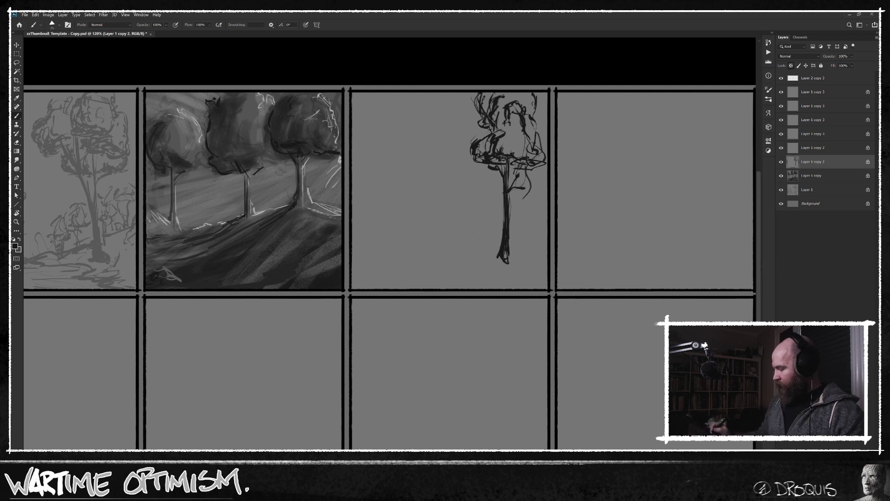
# Draw a gently sloping ground line across the third panel and flare the right trunk's base into roots.
pyautogui.moveTo(524, 254)
pyautogui.mouseDown()
pyautogui.moveTo(548, 260)
pyautogui.moveTo(470, 259)
pyautogui.moveTo(393, 272)
pyautogui.mouseUp()
pyautogui.moveTo(492, 254); pyautogui.dragTo(378, 264)
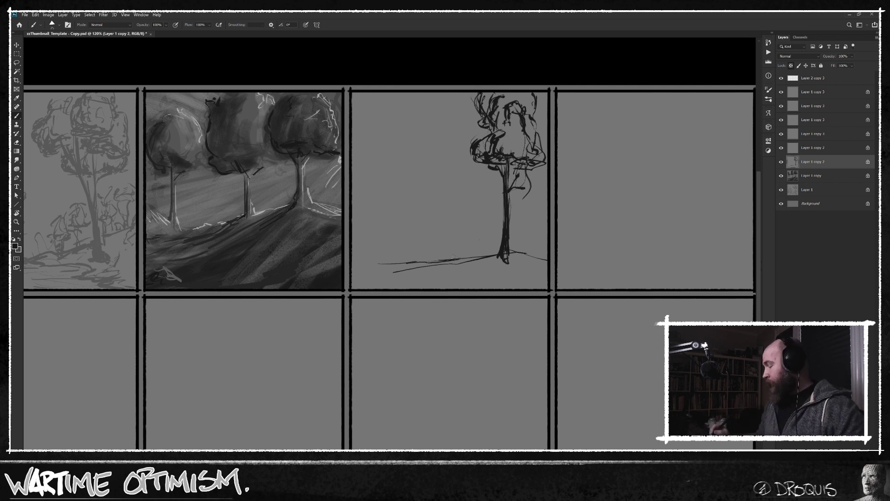
pyautogui.moveTo(512, 258)
pyautogui.mouseDown()
pyautogui.moveTo(508, 160)
pyautogui.moveTo(517, 165)
pyautogui.moveTo(518, 154)
pyautogui.moveTo(516, 173)
pyautogui.moveTo(495, 165)
pyautogui.mouseUp()
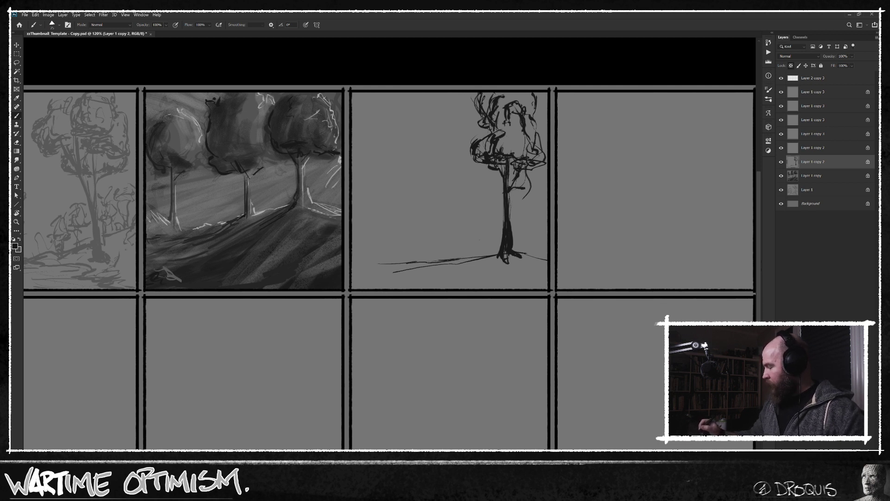
pyautogui.moveTo(505, 226); pyautogui.dragTo(507, 208)
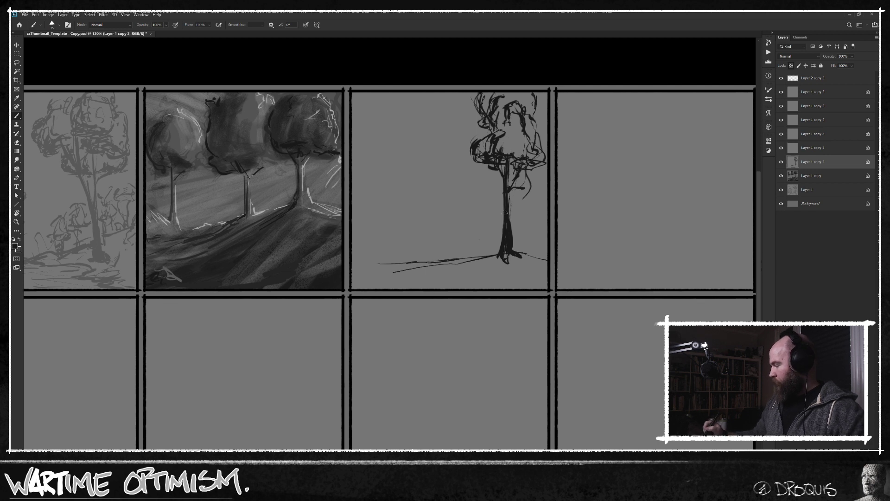
pyautogui.moveTo(502, 244)
pyautogui.mouseDown()
pyautogui.moveTo(496, 255)
pyautogui.moveTo(507, 261)
pyautogui.moveTo(452, 258)
pyautogui.moveTo(457, 249)
pyautogui.moveTo(452, 265)
pyautogui.moveTo(426, 270)
pyautogui.moveTo(536, 255)
pyautogui.mouseUp()
# Sketch a second, thinner tree in the middle of the third panel, with a straight trunk and a broad rounded crown.
pyautogui.moveTo(461, 249); pyautogui.dragTo(459, 230)
pyautogui.moveTo(458, 186); pyautogui.dragTo(457, 234)
pyautogui.moveTo(450, 172); pyautogui.dragTo(453, 187)
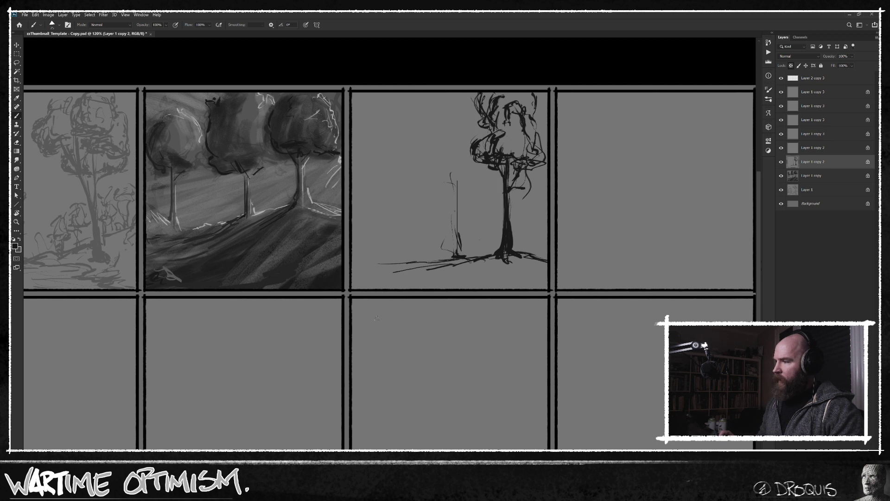
pyautogui.moveTo(464, 195)
pyautogui.mouseDown()
pyautogui.moveTo(442, 177)
pyautogui.moveTo(470, 198)
pyautogui.moveTo(495, 188)
pyautogui.moveTo(438, 198)
pyautogui.mouseUp()
pyautogui.moveTo(444, 184)
pyautogui.mouseDown()
pyautogui.moveTo(411, 179)
pyautogui.moveTo(407, 166)
pyautogui.moveTo(418, 156)
pyautogui.mouseUp()
pyautogui.moveTo(426, 157)
pyautogui.mouseDown()
pyautogui.moveTo(409, 182)
pyautogui.moveTo(420, 197)
pyautogui.mouseUp()
pyautogui.moveTo(417, 148)
pyautogui.mouseDown()
pyautogui.moveTo(410, 161)
pyautogui.moveTo(445, 122)
pyautogui.moveTo(452, 126)
pyautogui.moveTo(410, 137)
pyautogui.mouseUp()
pyautogui.moveTo(417, 130)
pyautogui.mouseDown()
pyautogui.moveTo(430, 141)
pyautogui.moveTo(481, 124)
pyautogui.mouseUp()
pyautogui.moveTo(496, 175); pyautogui.dragTo(482, 193)
pyautogui.moveTo(488, 178); pyautogui.dragTo(496, 175)
# Draw a third trunk at the left of the third panel, extend the ground line past it and reinforce the middle trunk.
pyautogui.moveTo(441, 261)
pyautogui.mouseDown()
pyautogui.moveTo(388, 264)
pyautogui.moveTo(392, 245)
pyautogui.mouseUp()
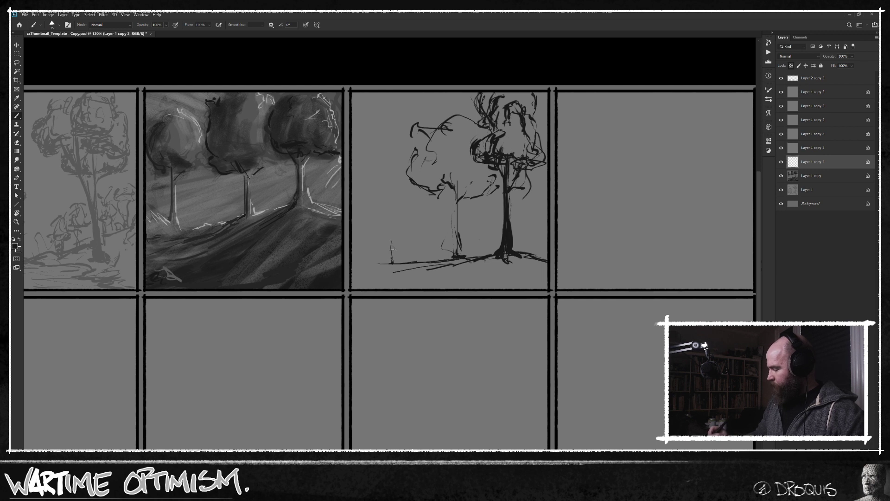
pyautogui.moveTo(394, 202)
pyautogui.mouseDown()
pyautogui.moveTo(387, 264)
pyautogui.moveTo(400, 263)
pyautogui.mouseUp()
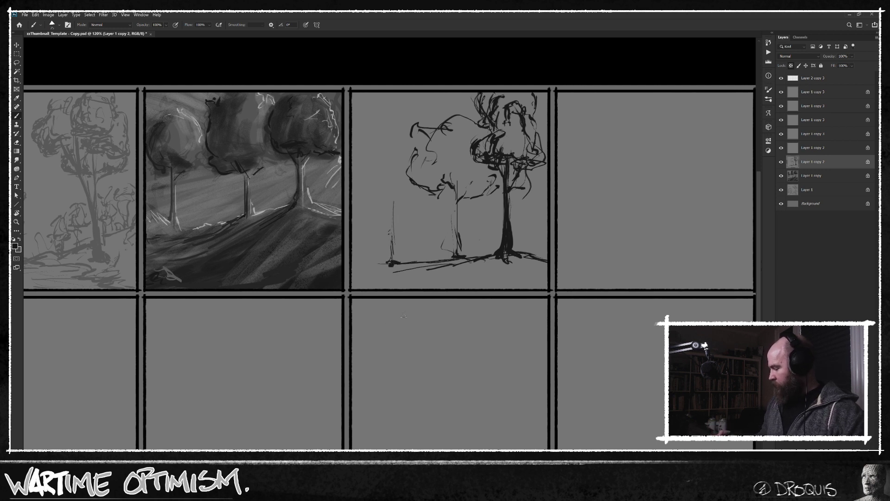
pyautogui.moveTo(387, 263); pyautogui.dragTo(357, 267)
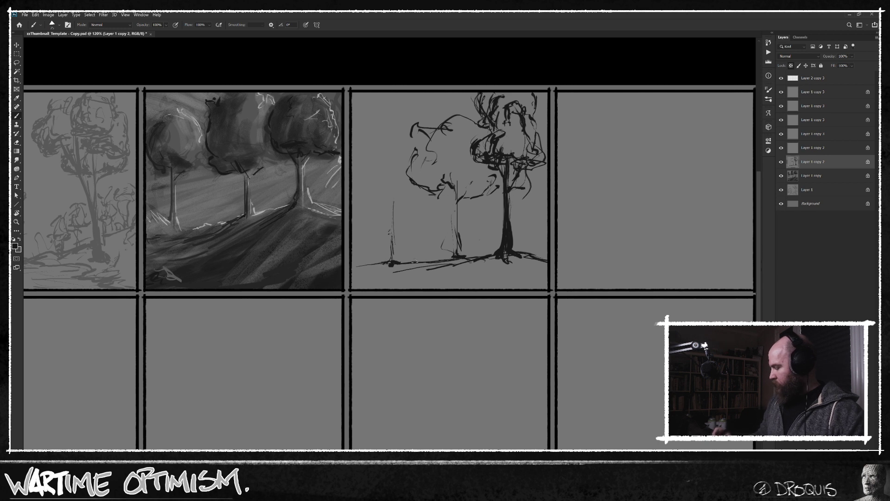
pyautogui.moveTo(439, 263); pyautogui.dragTo(450, 261)
pyautogui.moveTo(454, 175); pyautogui.dragTo(454, 253)
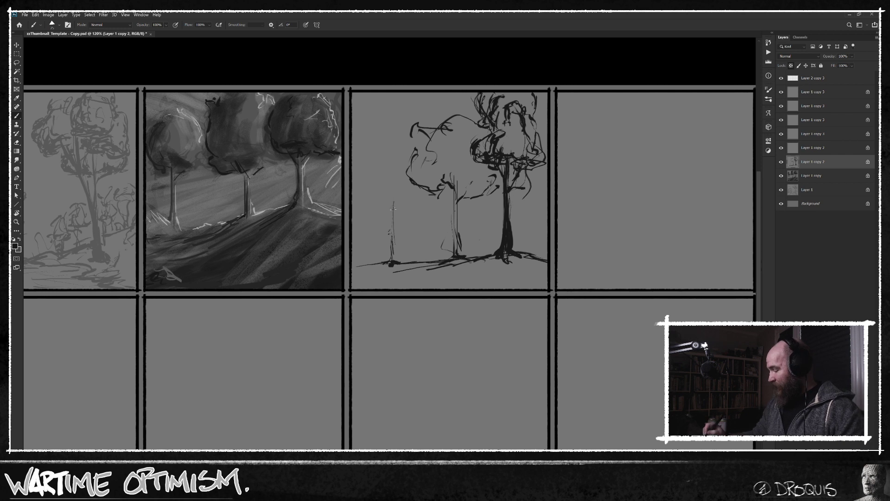
# Outline a rounded crown above the left trunk and add small foliage strokes on top of the middle crown.
pyautogui.moveTo(394, 209); pyautogui.dragTo(411, 203)
pyautogui.moveTo(422, 188)
pyautogui.mouseDown()
pyautogui.moveTo(413, 198)
pyautogui.moveTo(428, 200)
pyautogui.moveTo(388, 205)
pyautogui.moveTo(365, 188)
pyautogui.moveTo(370, 162)
pyautogui.moveTo(409, 155)
pyautogui.moveTo(402, 149)
pyautogui.mouseUp()
pyautogui.moveTo(391, 130)
pyautogui.mouseDown()
pyautogui.moveTo(378, 135)
pyautogui.moveTo(385, 146)
pyautogui.mouseUp()
pyautogui.moveTo(360, 174); pyautogui.dragTo(372, 175)
pyautogui.moveTo(441, 121)
pyautogui.mouseDown()
pyautogui.moveTo(464, 108)
pyautogui.moveTo(471, 125)
pyautogui.mouseUp()
pyautogui.moveTo(448, 109); pyautogui.dragTo(454, 106)
pyautogui.moveTo(417, 135)
pyautogui.mouseDown()
pyautogui.moveTo(415, 152)
pyautogui.moveTo(378, 150)
pyautogui.moveTo(355, 176)
pyautogui.mouseUp()
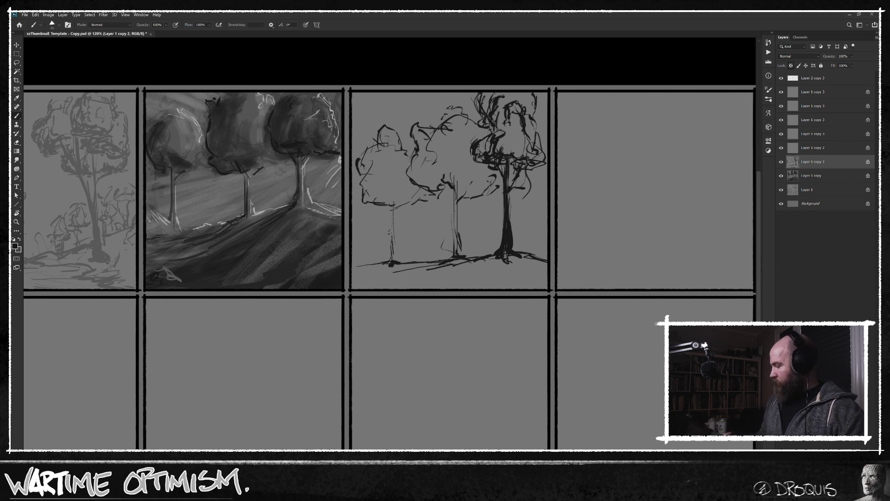
# Thicken the left and middle trunks in the third panel with additional vertical strokes.
pyautogui.moveTo(413, 162)
pyautogui.mouseDown()
pyautogui.moveTo(417, 184)
pyautogui.moveTo(361, 190)
pyautogui.moveTo(365, 181)
pyautogui.moveTo(362, 200)
pyautogui.moveTo(411, 196)
pyautogui.moveTo(398, 204)
pyautogui.moveTo(393, 248)
pyautogui.mouseUp()
pyautogui.moveTo(460, 185); pyautogui.dragTo(456, 253)
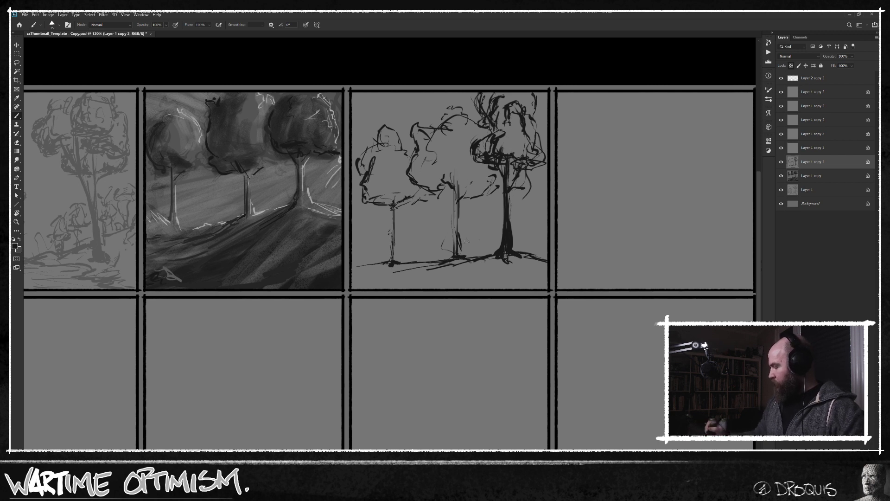
pyautogui.moveTo(456, 174); pyautogui.dragTo(455, 255)
pyautogui.moveTo(455, 172); pyautogui.dragTo(456, 186)
# Strengthen the ground around the middle and right trunks with heavier contour and cast-shadow strokes sweeping left.
pyautogui.moveTo(454, 247)
pyautogui.mouseDown()
pyautogui.moveTo(439, 264)
pyautogui.moveTo(402, 272)
pyautogui.mouseUp()
pyautogui.moveTo(493, 256); pyautogui.dragTo(458, 271)
pyautogui.moveTo(459, 269)
pyautogui.mouseDown()
pyautogui.moveTo(445, 274)
pyautogui.moveTo(470, 259)
pyautogui.moveTo(543, 260)
pyautogui.mouseUp()
pyautogui.keyDown('alt'); pyautogui.click(481, 249); pyautogui.keyUp('alt')
pyautogui.keyDown('alt'); pyautogui.click(509, 252); pyautogui.keyUp('alt')
pyautogui.keyDown('alt'); pyautogui.click(512, 249); pyautogui.keyUp('alt')
pyautogui.moveTo(539, 259); pyautogui.dragTo(515, 253)
pyautogui.moveTo(483, 262)
pyautogui.mouseDown()
pyautogui.moveTo(420, 278)
pyautogui.moveTo(432, 275)
pyautogui.mouseUp()
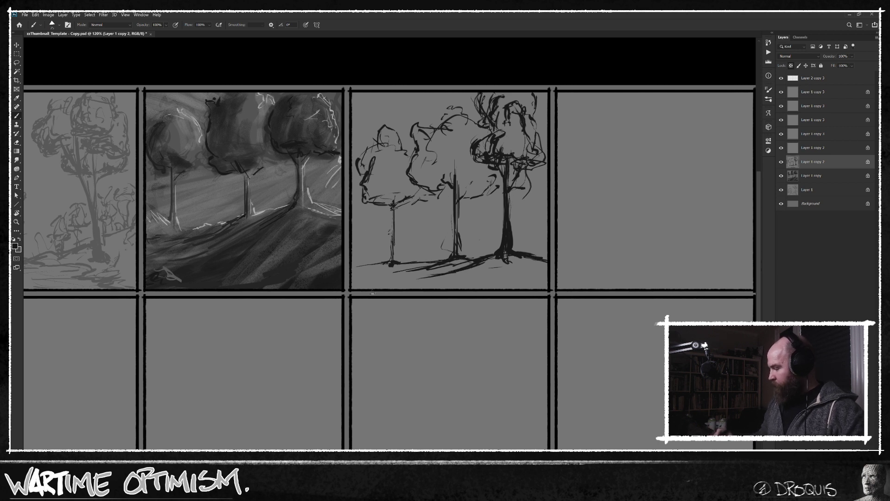
# Darken the leaf masses in all three crowns, extend the foliage to the panel's left edge and undo the last stroke.
pyautogui.moveTo(380, 160)
pyautogui.mouseDown()
pyautogui.moveTo(371, 195)
pyautogui.moveTo(380, 195)
pyautogui.moveTo(393, 165)
pyautogui.moveTo(385, 200)
pyautogui.moveTo(365, 199)
pyautogui.moveTo(372, 181)
pyautogui.moveTo(357, 166)
pyautogui.moveTo(376, 157)
pyautogui.moveTo(378, 137)
pyautogui.moveTo(418, 142)
pyautogui.moveTo(415, 129)
pyautogui.moveTo(420, 187)
pyautogui.moveTo(459, 175)
pyautogui.moveTo(464, 182)
pyautogui.moveTo(428, 177)
pyautogui.moveTo(435, 153)
pyautogui.moveTo(438, 170)
pyautogui.moveTo(438, 157)
pyautogui.moveTo(460, 167)
pyautogui.mouseUp()
pyautogui.moveTo(501, 144); pyautogui.dragTo(544, 154)
pyautogui.moveTo(357, 173); pyautogui.dragTo(356, 203)
pyautogui.moveTo(372, 142)
pyautogui.mouseDown()
pyautogui.moveTo(347, 134)
pyautogui.moveTo(362, 144)
pyautogui.moveTo(354, 137)
pyautogui.moveTo(359, 277)
pyautogui.mouseUp()
pyautogui.hotkey('ctrl', 'z')
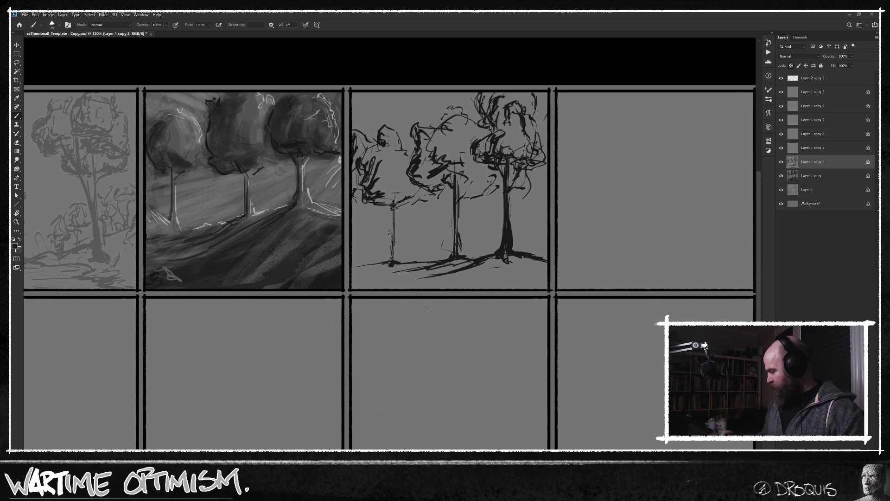
# Detail the third panel's foreground with rocks in the lower-left corner and flowing ground lines, and thicken the left trunk.
pyautogui.moveTo(351, 274)
pyautogui.mouseDown()
pyautogui.moveTo(381, 284)
pyautogui.moveTo(354, 288)
pyautogui.moveTo(387, 291)
pyautogui.moveTo(351, 271)
pyautogui.moveTo(373, 285)
pyautogui.mouseUp()
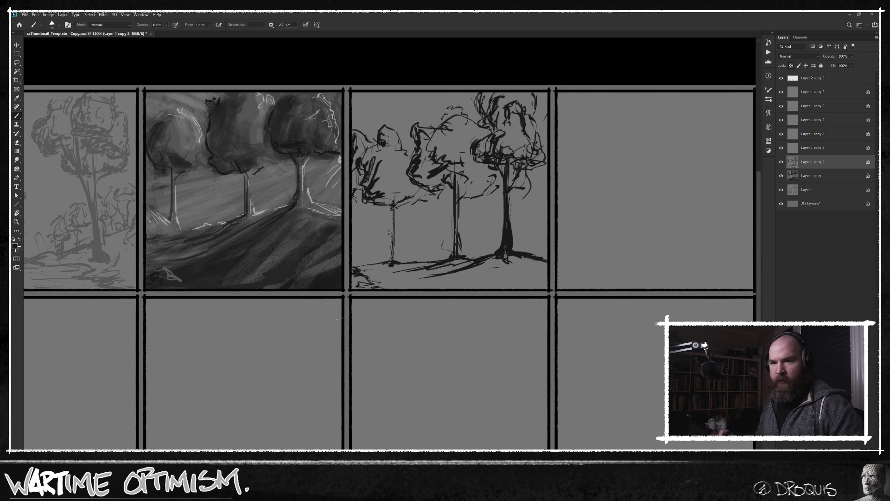
pyautogui.moveTo(374, 283)
pyautogui.mouseDown()
pyautogui.moveTo(405, 291)
pyautogui.moveTo(357, 289)
pyautogui.mouseUp()
pyautogui.moveTo(427, 282)
pyautogui.mouseDown()
pyautogui.moveTo(538, 291)
pyautogui.moveTo(465, 272)
pyautogui.moveTo(437, 279)
pyautogui.moveTo(482, 279)
pyautogui.moveTo(359, 269)
pyautogui.mouseUp()
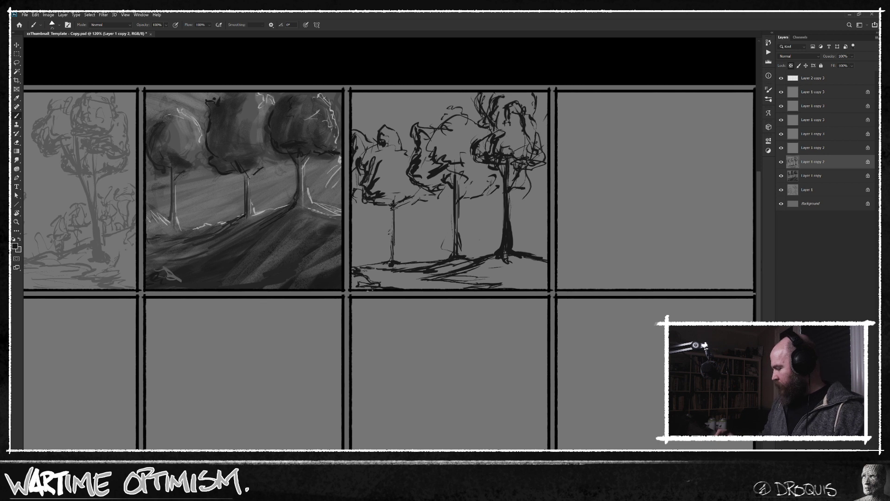
pyautogui.moveTo(396, 208); pyautogui.dragTo(395, 249)
pyautogui.moveTo(555, 327); pyautogui.dragTo(552, 323)
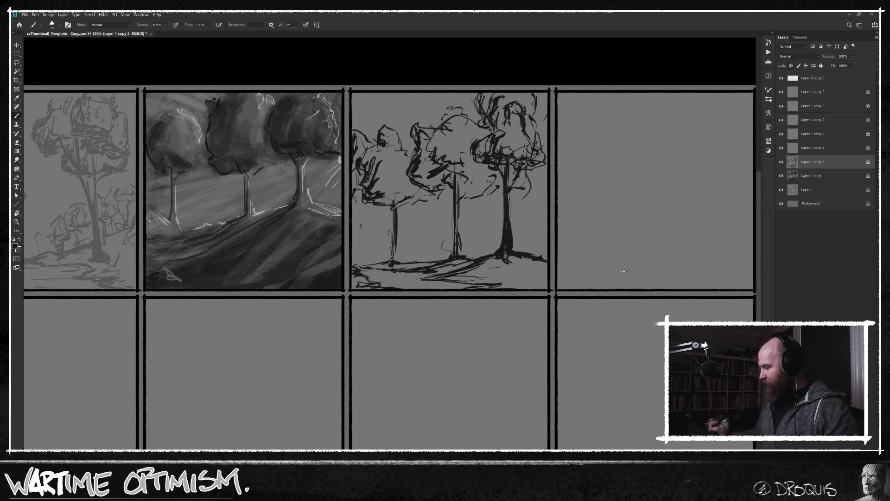
# On the fourth panel's layer, outline a rounded, irregular tree crown right of the panel's centre.
pyautogui.moveTo(612, 278); pyautogui.dragTo(591, 281)
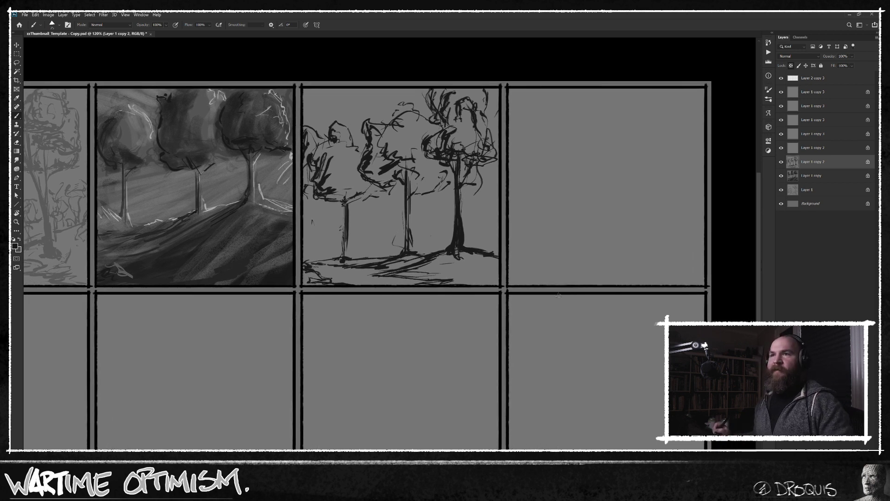
pyautogui.click(811, 150)
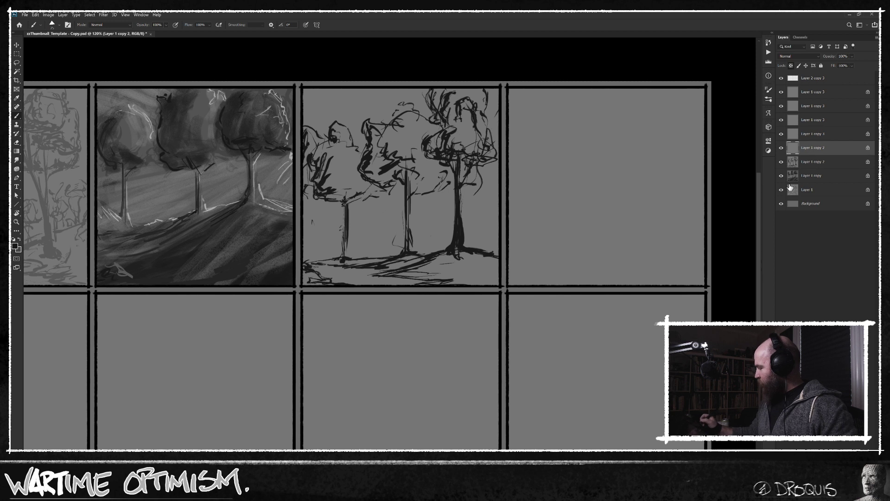
pyautogui.moveTo(576, 320)
pyautogui.mouseDown()
pyautogui.moveTo(569, 320)
pyautogui.moveTo(592, 314)
pyautogui.moveTo(576, 324)
pyautogui.mouseUp()
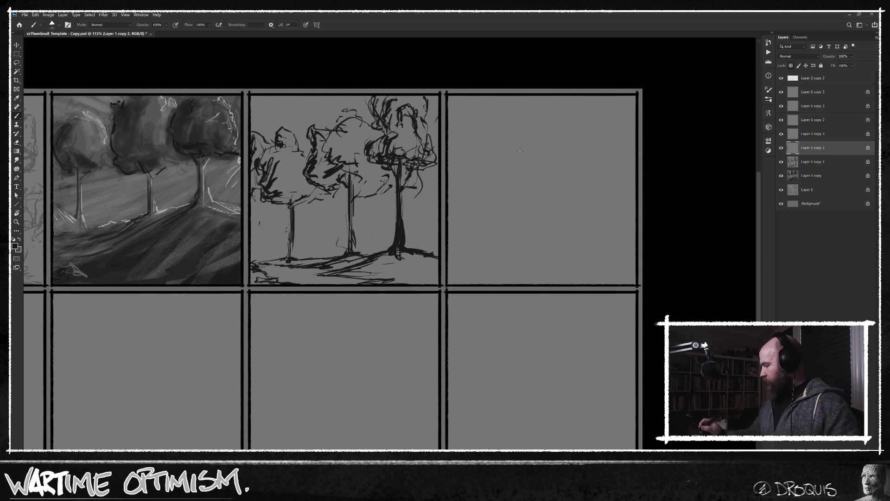
pyautogui.moveTo(539, 154)
pyautogui.mouseDown()
pyautogui.moveTo(577, 131)
pyautogui.moveTo(513, 159)
pyautogui.moveTo(541, 200)
pyautogui.moveTo(570, 205)
pyautogui.mouseUp()
pyautogui.moveTo(586, 165); pyautogui.dragTo(580, 195)
pyautogui.moveTo(576, 127)
pyautogui.mouseDown()
pyautogui.moveTo(598, 174)
pyautogui.moveTo(578, 205)
pyautogui.mouseUp()
# Draw the fourth panel's tree trunk down toward the ground, with branches and leaf strokes spreading under the crown.
pyautogui.moveTo(559, 203); pyautogui.dragTo(560, 239)
pyautogui.moveTo(563, 185); pyautogui.dragTo(558, 249)
pyautogui.moveTo(558, 184); pyautogui.dragTo(558, 274)
pyautogui.moveTo(561, 220)
pyautogui.mouseDown()
pyautogui.moveTo(564, 264)
pyautogui.moveTo(551, 274)
pyautogui.moveTo(557, 217)
pyautogui.mouseUp()
pyautogui.moveTo(561, 207)
pyautogui.mouseDown()
pyautogui.moveTo(558, 187)
pyautogui.moveTo(538, 190)
pyautogui.moveTo(572, 202)
pyautogui.mouseUp()
pyautogui.moveTo(573, 205)
pyautogui.mouseDown()
pyautogui.moveTo(563, 209)
pyautogui.moveTo(579, 206)
pyautogui.mouseUp()
pyautogui.moveTo(560, 203)
pyautogui.mouseDown()
pyautogui.moveTo(572, 179)
pyautogui.moveTo(577, 187)
pyautogui.moveTo(554, 185)
pyautogui.moveTo(550, 172)
pyautogui.moveTo(568, 169)
pyautogui.moveTo(521, 163)
pyautogui.moveTo(532, 199)
pyautogui.mouseUp()
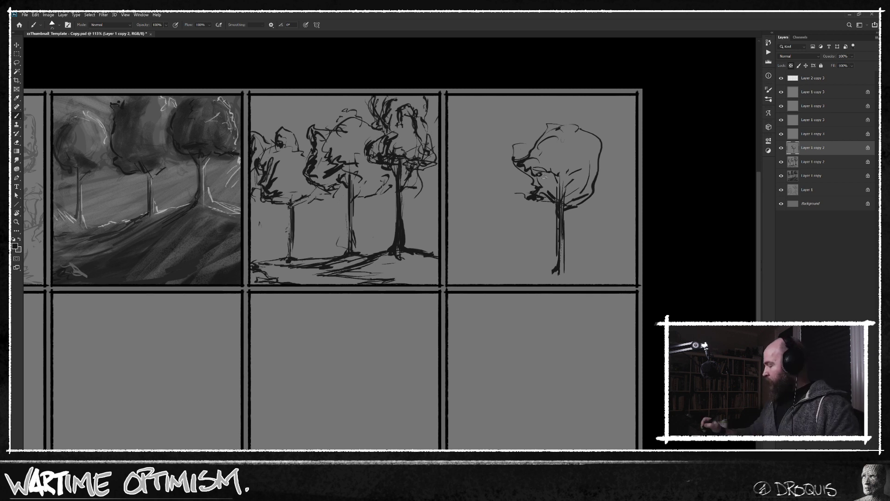
pyautogui.moveTo(537, 174); pyautogui.dragTo(586, 203)
# Sketch a tall utility pole with crossarms along the fourth panel's left side, darkening its base.
pyautogui.moveTo(480, 219); pyautogui.dragTo(484, 262)
pyautogui.moveTo(469, 138); pyautogui.dragTo(469, 277)
pyautogui.moveTo(465, 246); pyautogui.dragTo(470, 280)
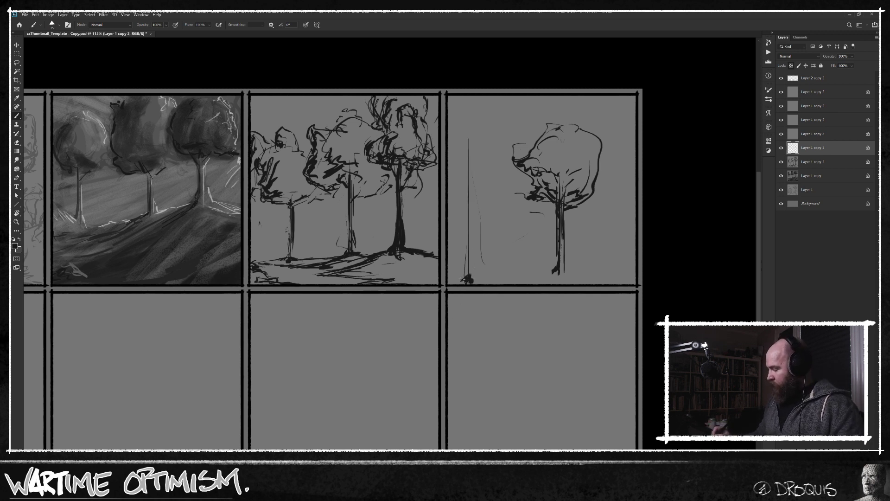
pyautogui.moveTo(469, 277)
pyautogui.mouseDown()
pyautogui.moveTo(468, 128)
pyautogui.moveTo(486, 121)
pyautogui.moveTo(485, 111)
pyautogui.moveTo(468, 124)
pyautogui.moveTo(467, 111)
pyautogui.mouseUp()
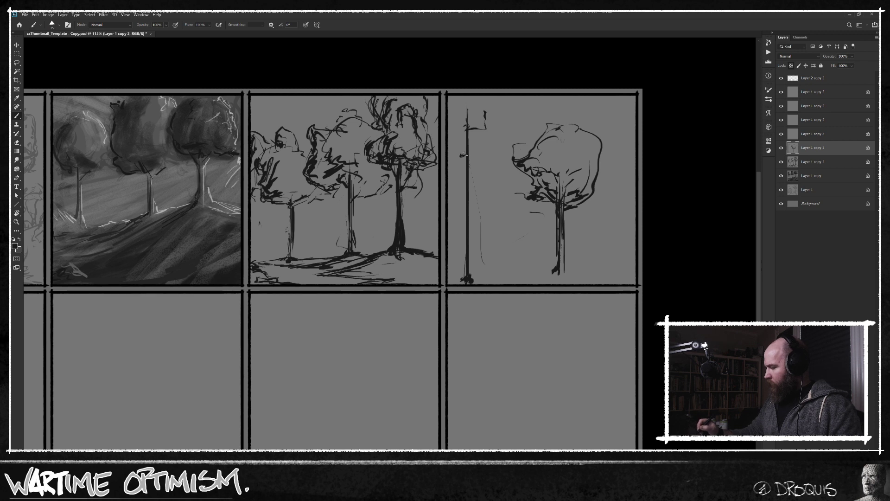
pyautogui.moveTo(464, 143)
pyautogui.mouseDown()
pyautogui.moveTo(458, 122)
pyautogui.moveTo(459, 143)
pyautogui.mouseUp()
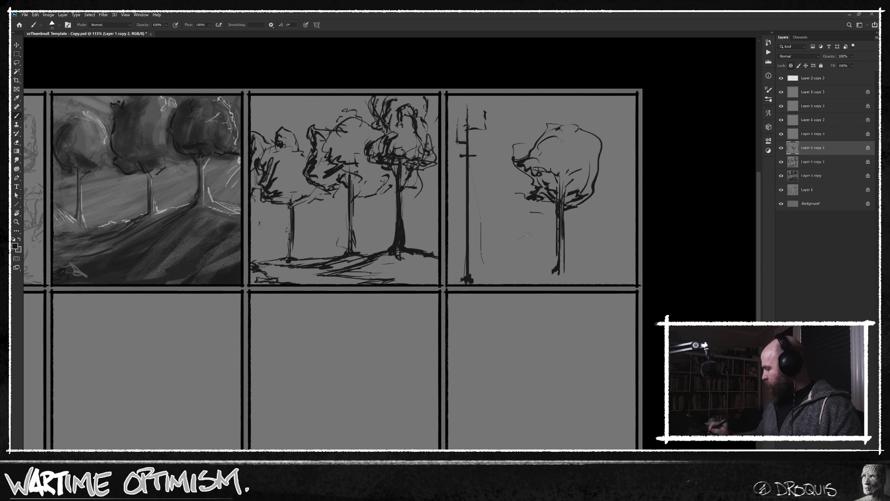
# Sketch a light horizon line across the fourth panel behind the tree, undoing the first attempt and redrawing it.
pyautogui.moveTo(446, 260); pyautogui.dragTo(631, 256)
pyautogui.hotkey('ctrl', 'z')
pyautogui.hotkey('ctrl', 'z')
pyautogui.moveTo(499, 264)
pyautogui.mouseDown()
pyautogui.moveTo(528, 270)
pyautogui.moveTo(581, 256)
pyautogui.moveTo(633, 263)
pyautogui.mouseUp()
pyautogui.moveTo(534, 252); pyautogui.dragTo(504, 258)
# Sketch and shade a small gabled house on the horizon at the fourth panel's right, adding ground strokes beside the pole.
pyautogui.moveTo(598, 253)
pyautogui.mouseDown()
pyautogui.moveTo(623, 259)
pyautogui.moveTo(603, 250)
pyautogui.mouseUp()
pyautogui.moveTo(595, 242); pyautogui.dragTo(601, 257)
pyautogui.moveTo(593, 256)
pyautogui.mouseDown()
pyautogui.moveTo(607, 259)
pyautogui.moveTo(592, 255)
pyautogui.mouseUp()
pyautogui.moveTo(591, 248)
pyautogui.mouseDown()
pyautogui.moveTo(586, 259)
pyautogui.moveTo(603, 226)
pyautogui.moveTo(607, 235)
pyautogui.mouseUp()
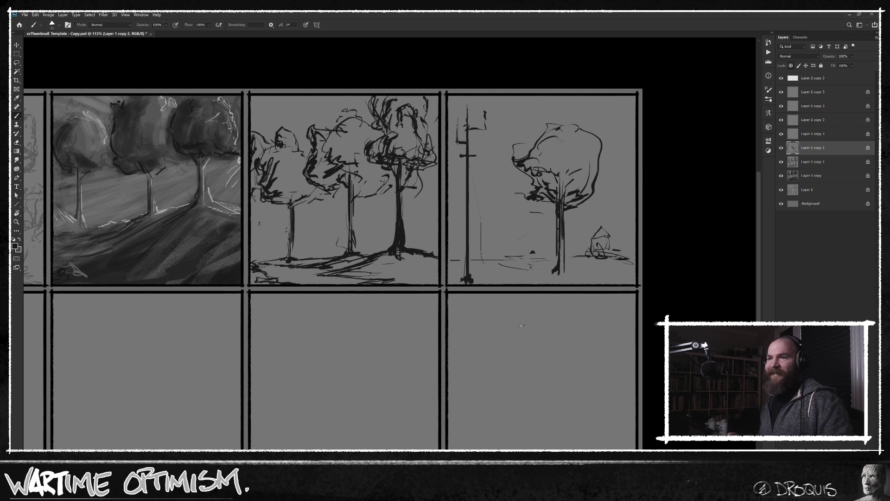
pyautogui.moveTo(601, 225)
pyautogui.mouseDown()
pyautogui.moveTo(628, 232)
pyautogui.moveTo(610, 239)
pyautogui.moveTo(620, 241)
pyautogui.moveTo(628, 231)
pyautogui.moveTo(633, 243)
pyautogui.moveTo(612, 240)
pyautogui.moveTo(612, 257)
pyautogui.moveTo(581, 258)
pyautogui.mouseUp()
pyautogui.moveTo(469, 268)
pyautogui.mouseDown()
pyautogui.moveTo(483, 282)
pyautogui.moveTo(473, 277)
pyautogui.mouseUp()
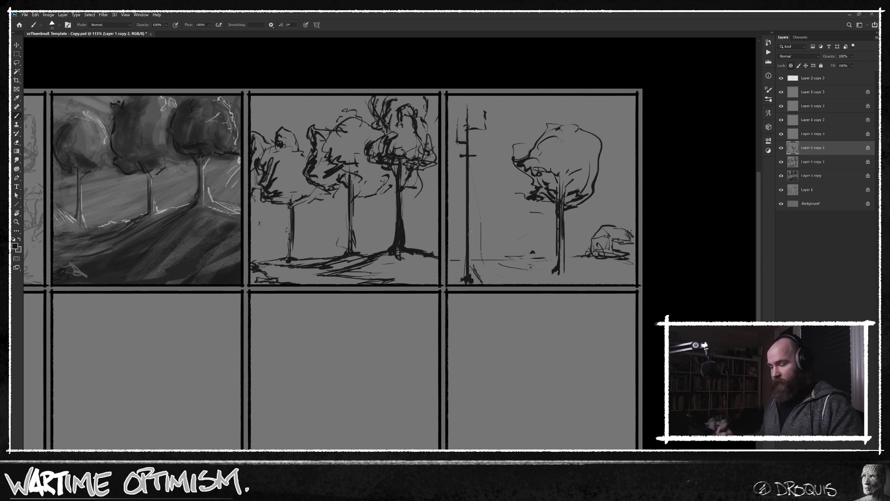
pyautogui.moveTo(596, 249)
pyautogui.mouseDown()
pyautogui.moveTo(603, 232)
pyautogui.moveTo(605, 244)
pyautogui.mouseUp()
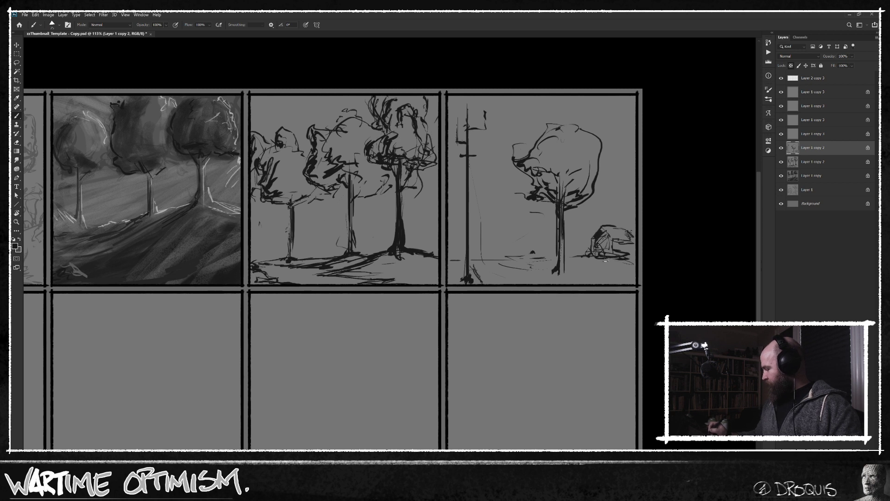
# Sketch loose foliage above and behind the small house along the fourth panel's right edge.
pyautogui.moveTo(632, 208)
pyautogui.mouseDown()
pyautogui.moveTo(622, 226)
pyautogui.moveTo(620, 205)
pyautogui.moveTo(631, 209)
pyautogui.mouseUp()
pyautogui.moveTo(626, 209); pyautogui.dragTo(632, 215)
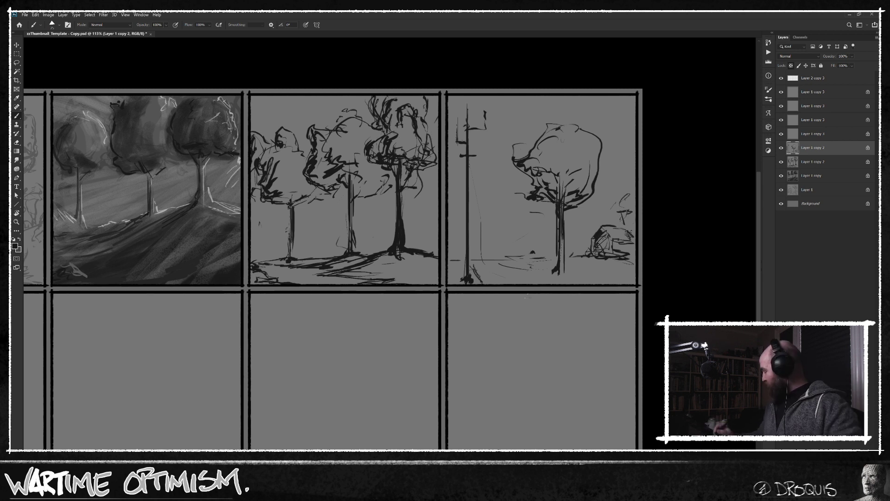
pyautogui.moveTo(627, 207); pyautogui.dragTo(617, 211)
pyautogui.moveTo(618, 212); pyautogui.dragTo(629, 214)
pyautogui.moveTo(625, 180); pyautogui.dragTo(620, 199)
pyautogui.moveTo(620, 211)
pyautogui.mouseDown()
pyautogui.moveTo(630, 217)
pyautogui.moveTo(610, 230)
pyautogui.mouseUp()
pyautogui.moveTo(632, 185); pyautogui.dragTo(630, 194)
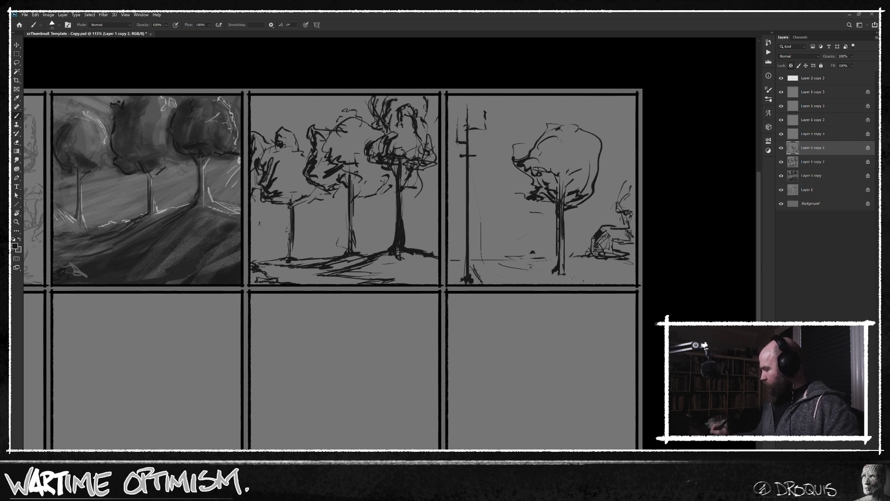
# Reinforce the horizon between the pole and tree, and darken the small house with shading strokes.
pyautogui.moveTo(533, 258); pyautogui.dragTo(478, 258)
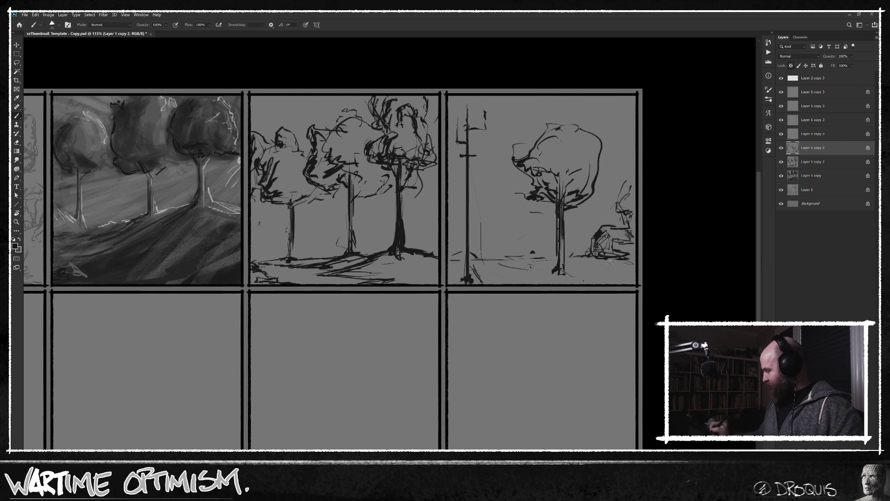
pyautogui.moveTo(598, 234)
pyautogui.mouseDown()
pyautogui.moveTo(603, 253)
pyautogui.moveTo(592, 248)
pyautogui.moveTo(615, 257)
pyautogui.moveTo(608, 252)
pyautogui.mouseUp()
pyautogui.moveTo(595, 258)
pyautogui.mouseDown()
pyautogui.moveTo(635, 242)
pyautogui.moveTo(627, 229)
pyautogui.mouseUp()
pyautogui.scroll(-3, 599, 315)
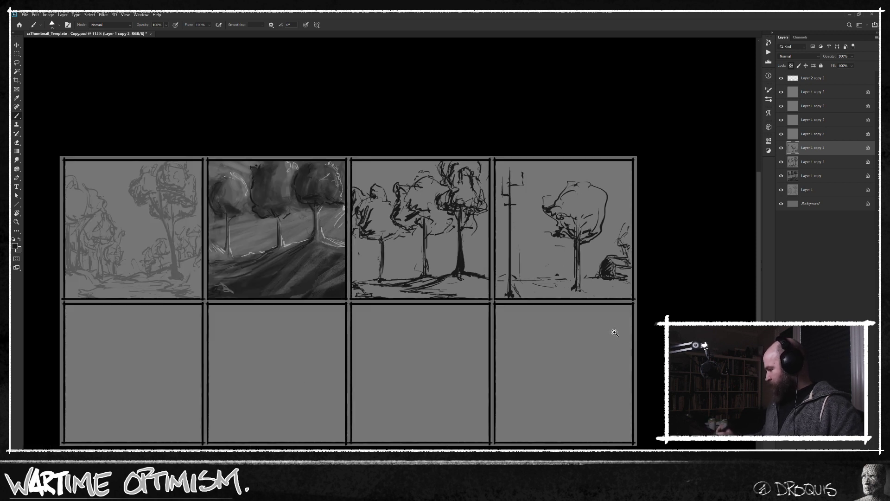
# Add receding distant poles and foreground road lines between the large pole and the tree in the fourth panel.
pyautogui.moveTo(567, 242)
pyautogui.mouseDown()
pyautogui.moveTo(624, 257)
pyautogui.moveTo(635, 239)
pyautogui.moveTo(609, 242)
pyautogui.mouseUp()
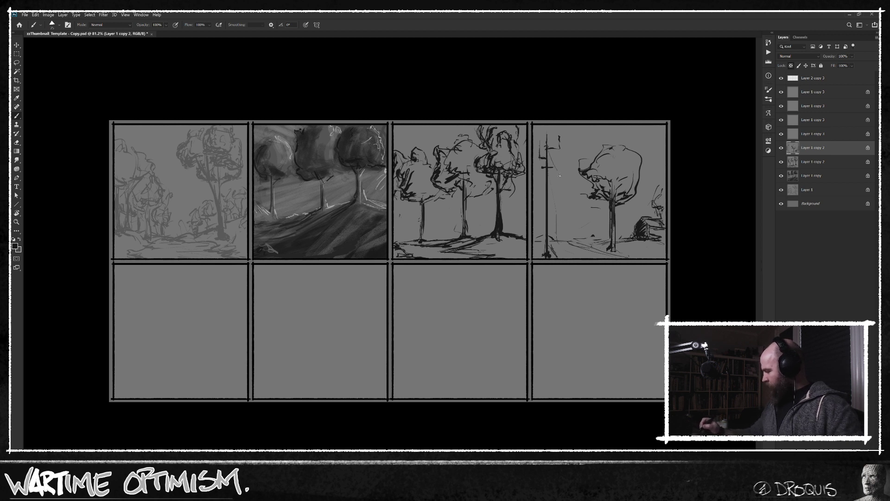
pyautogui.moveTo(567, 190); pyautogui.dragTo(575, 238)
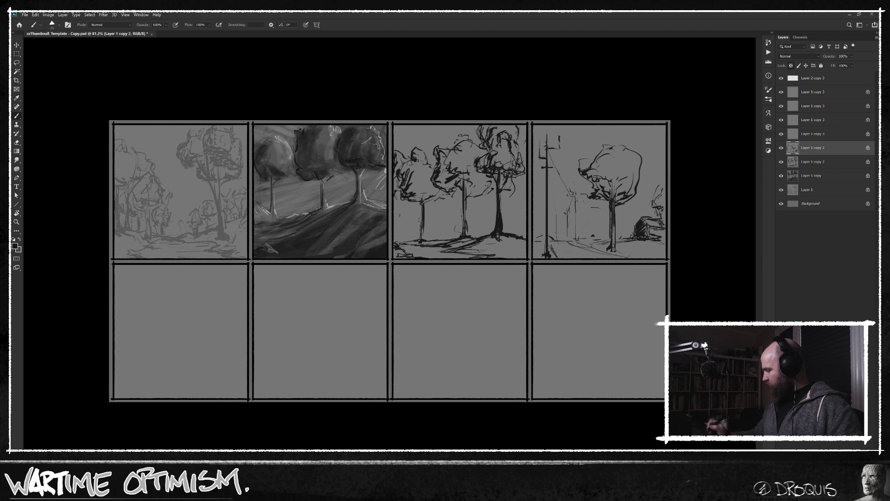
pyautogui.moveTo(559, 242); pyautogui.dragTo(558, 258)
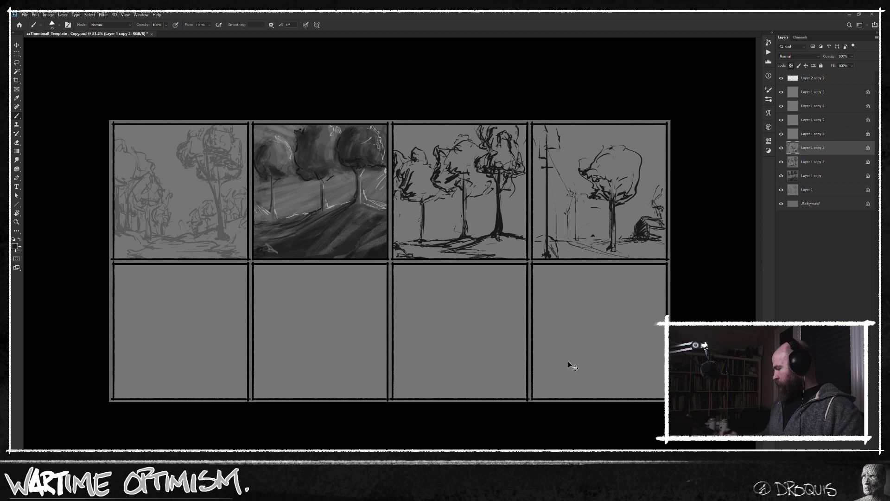
pyautogui.moveTo(591, 361); pyautogui.dragTo(585, 359)
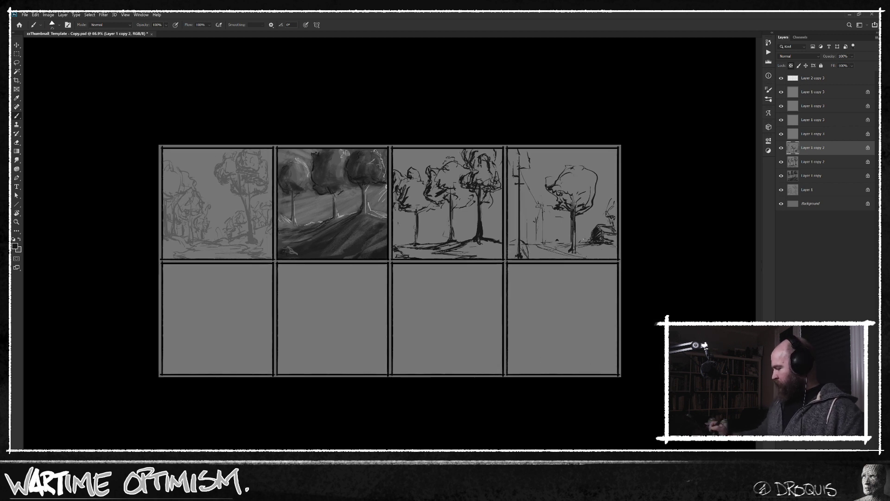
# Select the next panel's layer, switch to full-screen view and bring the lower row's first panel into working position.
pyautogui.hotkey('alt', ']')
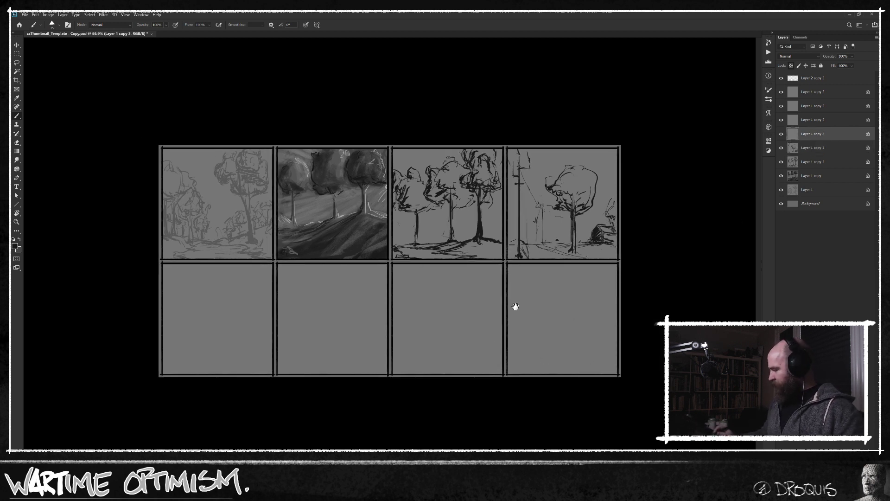
pyautogui.moveTo(431, 304); pyautogui.dragTo(435, 307)
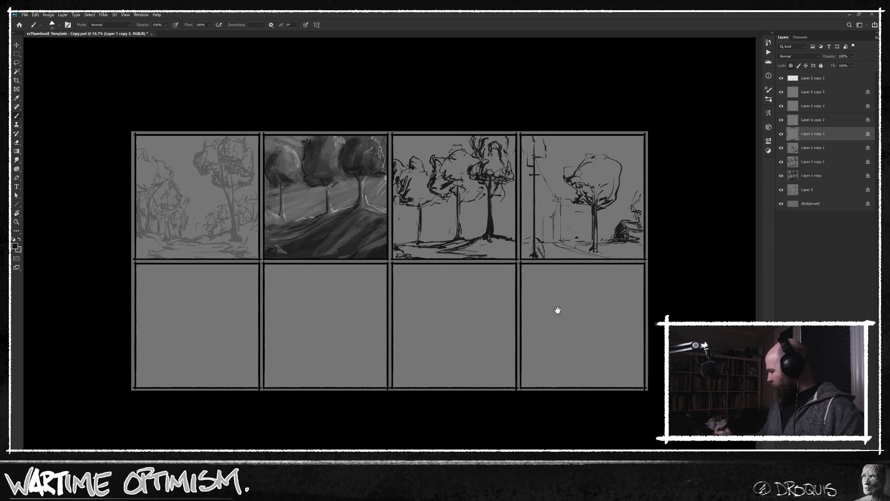
pyautogui.press('f')
pyautogui.moveTo(503, 307); pyautogui.dragTo(507, 257)
pyautogui.moveTo(504, 296); pyautogui.dragTo(504, 295)
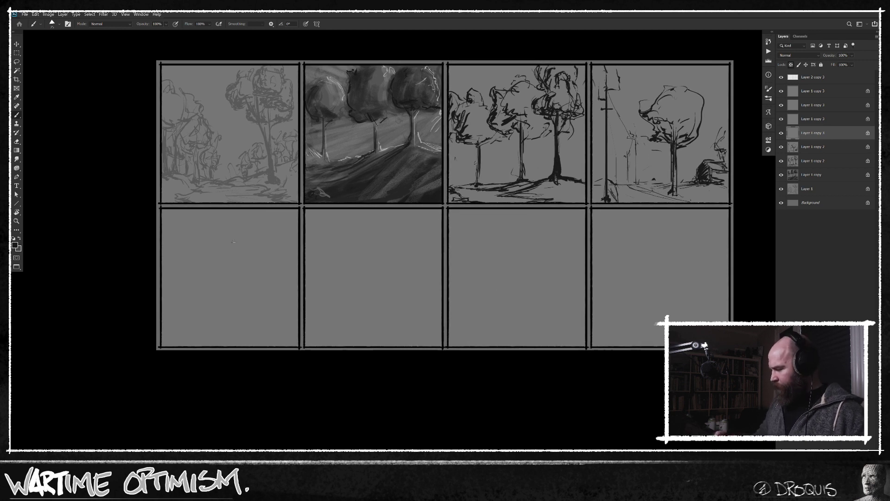
pyautogui.moveTo(375, 262); pyautogui.dragTo(455, 250)
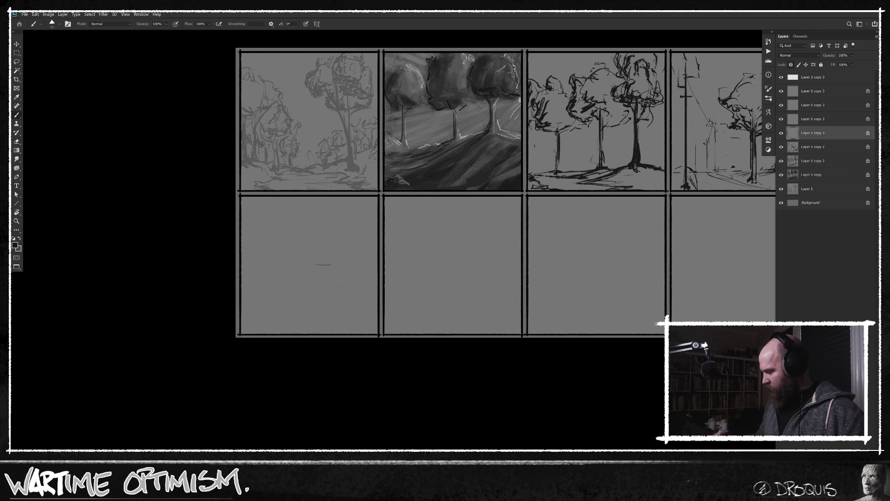
# Sketch a small gabled house at the fifth panel's right, shade its front and run a ground line leftward.
pyautogui.moveTo(344, 259)
pyautogui.mouseDown()
pyautogui.moveTo(342, 271)
pyautogui.moveTo(357, 276)
pyautogui.moveTo(351, 242)
pyautogui.moveTo(343, 256)
pyautogui.moveTo(366, 263)
pyautogui.moveTo(365, 272)
pyautogui.mouseUp()
pyautogui.moveTo(354, 239)
pyautogui.mouseDown()
pyautogui.moveTo(374, 245)
pyautogui.moveTo(369, 260)
pyautogui.mouseUp()
pyautogui.moveTo(352, 240); pyautogui.dragTo(371, 247)
pyautogui.moveTo(356, 250)
pyautogui.mouseDown()
pyautogui.moveTo(370, 242)
pyautogui.moveTo(369, 258)
pyautogui.moveTo(346, 274)
pyautogui.moveTo(377, 265)
pyautogui.moveTo(374, 276)
pyautogui.moveTo(345, 264)
pyautogui.moveTo(347, 272)
pyautogui.mouseUp()
pyautogui.moveTo(353, 240)
pyautogui.mouseDown()
pyautogui.moveTo(307, 282)
pyautogui.moveTo(274, 284)
pyautogui.mouseUp()
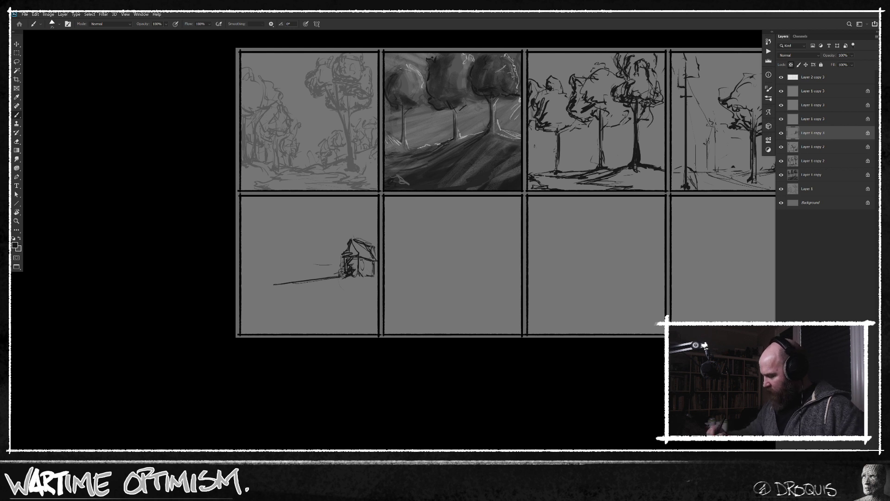
pyautogui.moveTo(360, 261)
pyautogui.mouseDown()
pyautogui.moveTo(369, 274)
pyautogui.moveTo(346, 258)
pyautogui.moveTo(352, 246)
pyautogui.moveTo(356, 256)
pyautogui.mouseUp()
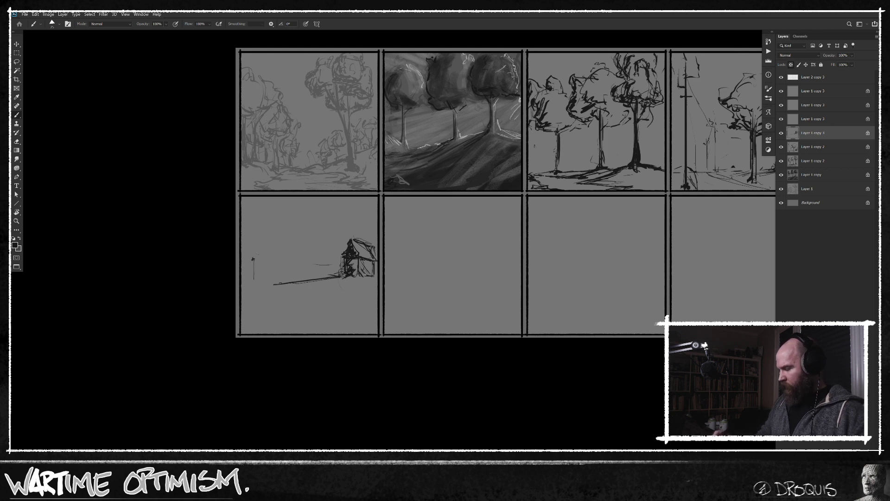
# Draw receding utility poles joined by sagging wires across the fifth panel, with the tallest in front of the house.
pyautogui.moveTo(287, 253)
pyautogui.mouseDown()
pyautogui.moveTo(285, 283)
pyautogui.moveTo(287, 232)
pyautogui.moveTo(286, 283)
pyautogui.mouseUp()
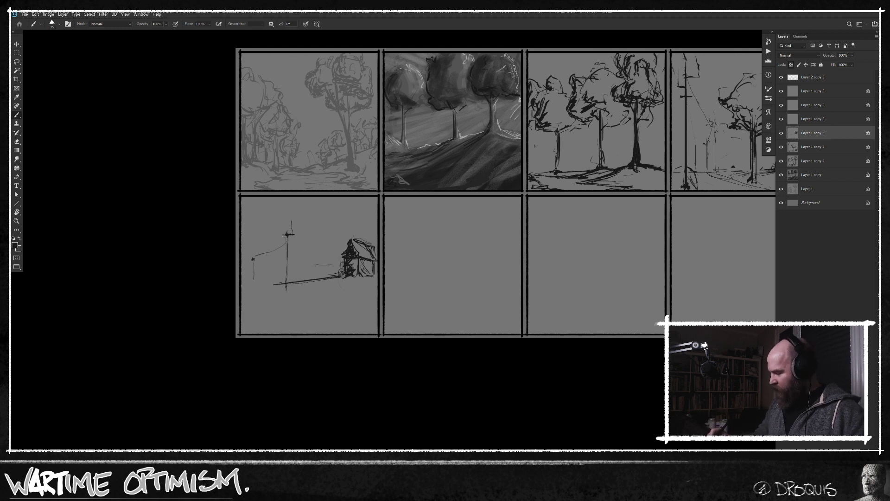
pyautogui.moveTo(286, 259); pyautogui.dragTo(286, 279)
pyautogui.moveTo(288, 235); pyautogui.dragTo(254, 256)
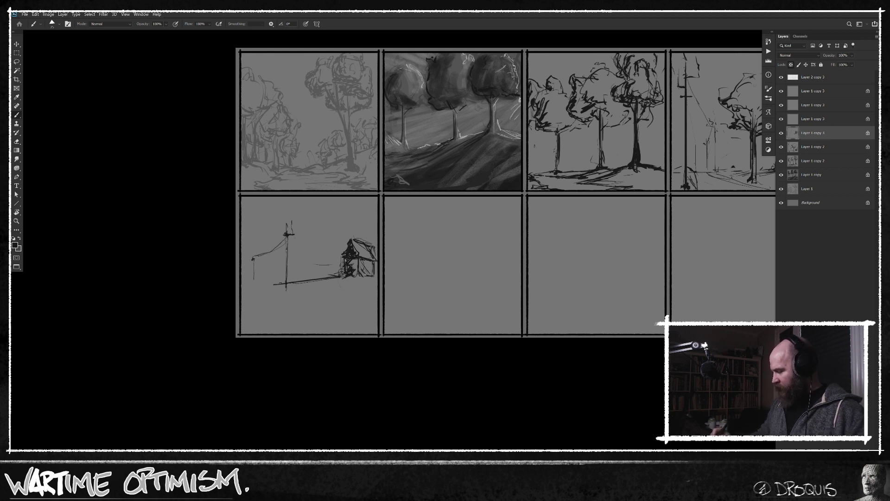
pyautogui.moveTo(292, 235)
pyautogui.mouseDown()
pyautogui.moveTo(364, 203)
pyautogui.moveTo(310, 236)
pyautogui.mouseUp()
pyautogui.moveTo(361, 204)
pyautogui.mouseDown()
pyautogui.moveTo(370, 199)
pyautogui.moveTo(366, 310)
pyautogui.mouseUp()
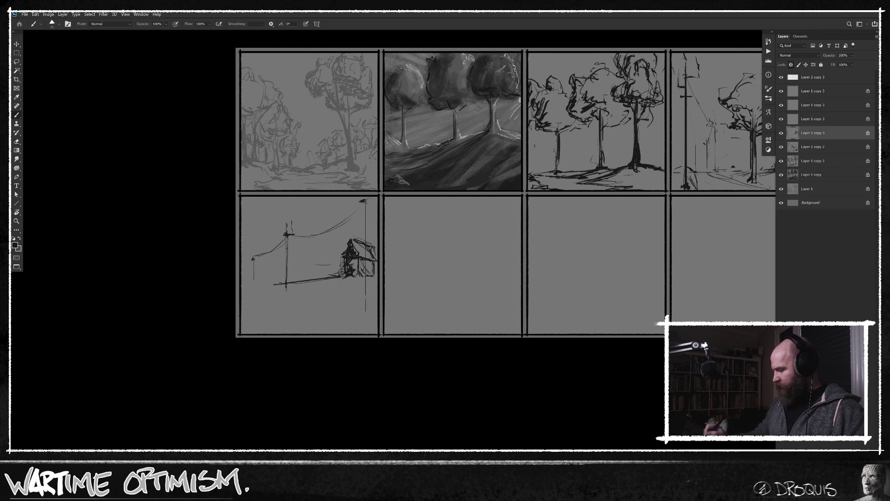
pyautogui.moveTo(367, 203); pyautogui.dragTo(366, 314)
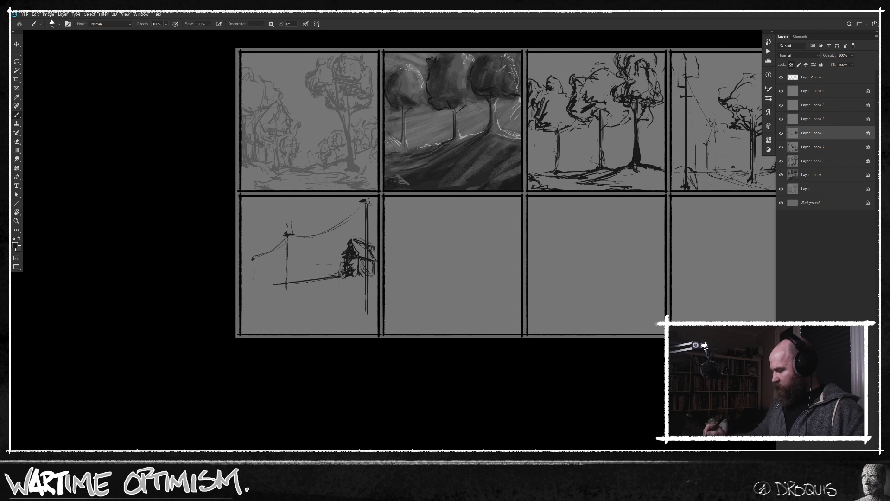
pyautogui.moveTo(367, 260); pyautogui.dragTo(366, 323)
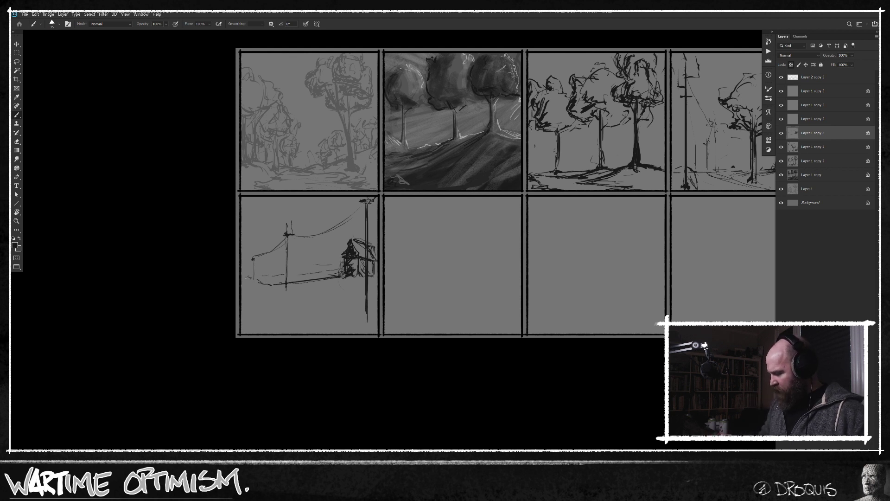
# Add rough ground marks at the fifth panel's left and extend the house's strokes to the right edge.
pyautogui.moveTo(253, 284); pyautogui.dragTo(263, 289)
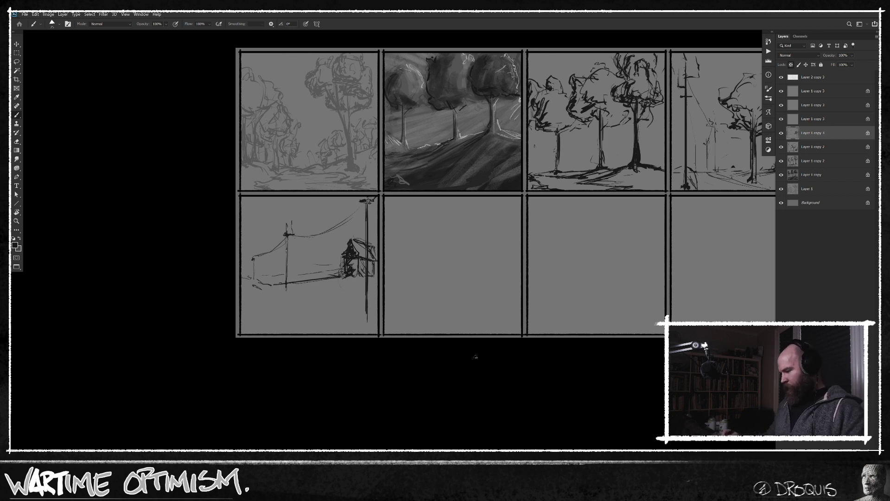
pyautogui.moveTo(378, 247); pyautogui.dragTo(374, 268)
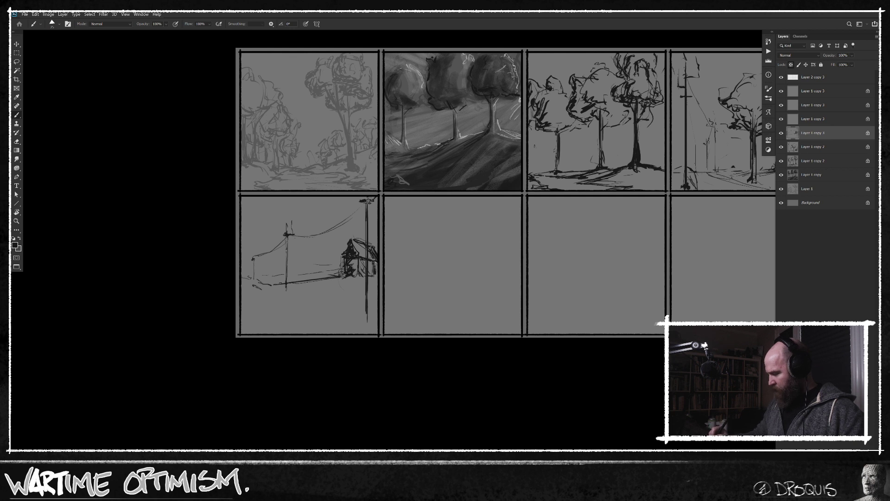
pyautogui.moveTo(378, 279); pyautogui.dragTo(372, 279)
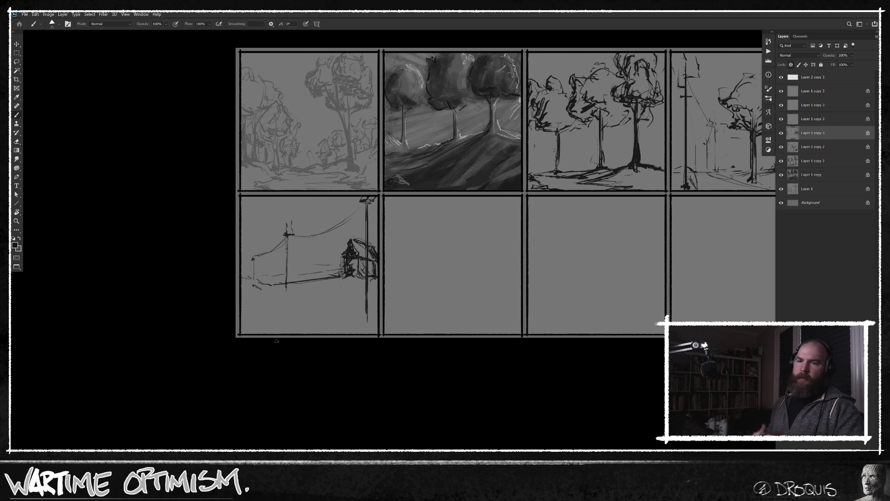
# Darken the house's cast shadow sweeping left and draw a ground line across the foreground to the nearest pole.
pyautogui.moveTo(340, 278); pyautogui.dragTo(316, 282)
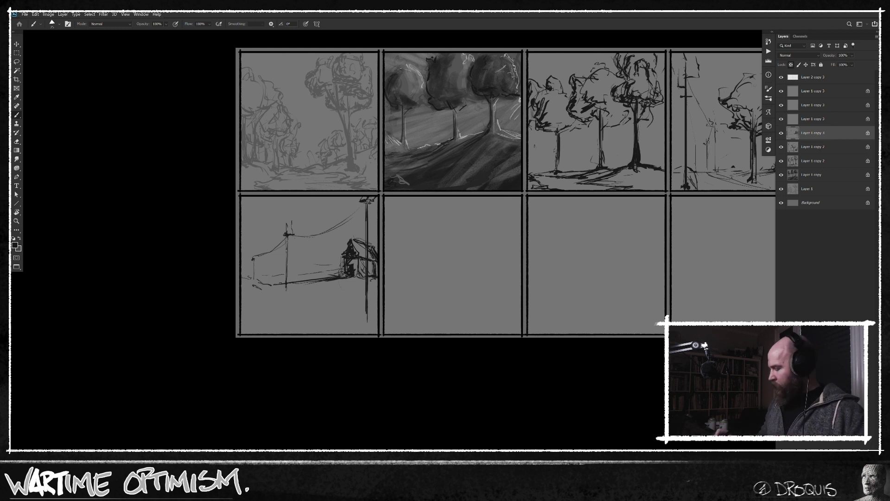
pyautogui.moveTo(340, 279); pyautogui.dragTo(293, 290)
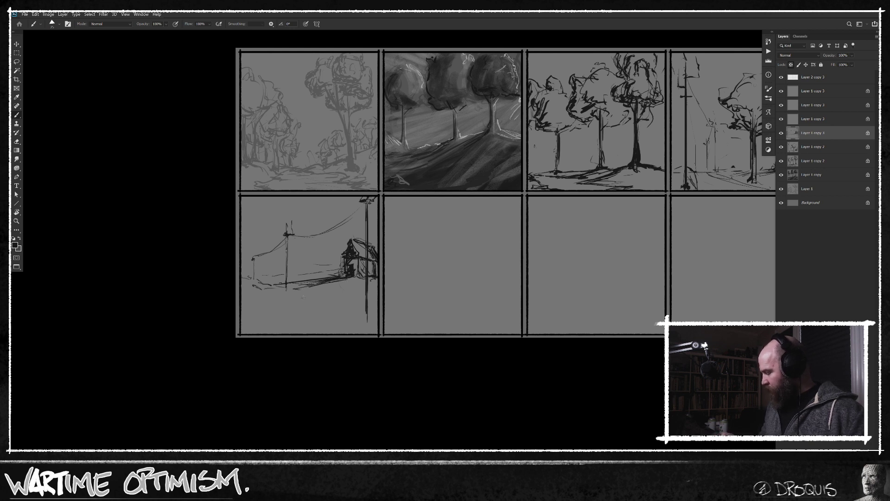
pyautogui.moveTo(290, 288); pyautogui.dragTo(362, 298)
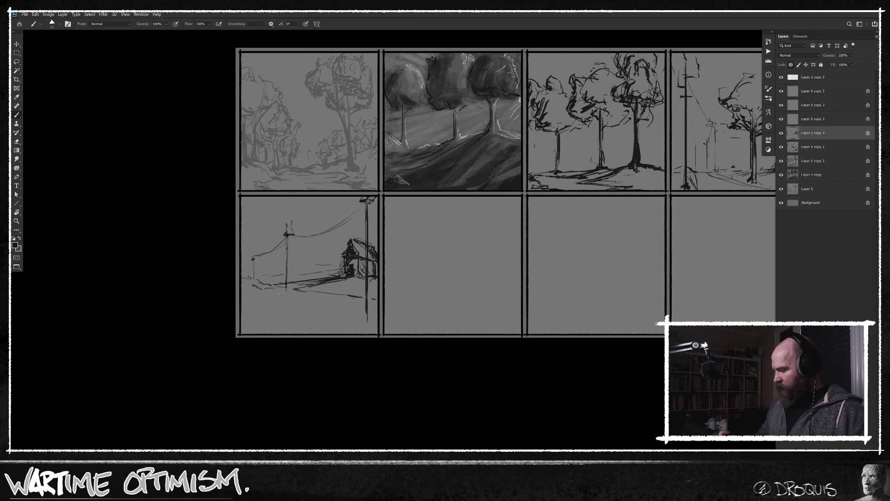
# Draw road lines sweeping down across the fifth panel's foreground to the base of the nearest pole.
pyautogui.moveTo(254, 285); pyautogui.dragTo(344, 326)
pyautogui.moveTo(300, 307); pyautogui.dragTo(327, 321)
pyautogui.moveTo(349, 325)
pyautogui.mouseDown()
pyautogui.moveTo(369, 337)
pyautogui.moveTo(367, 305)
pyautogui.moveTo(366, 330)
pyautogui.mouseUp()
pyautogui.press('capslock')
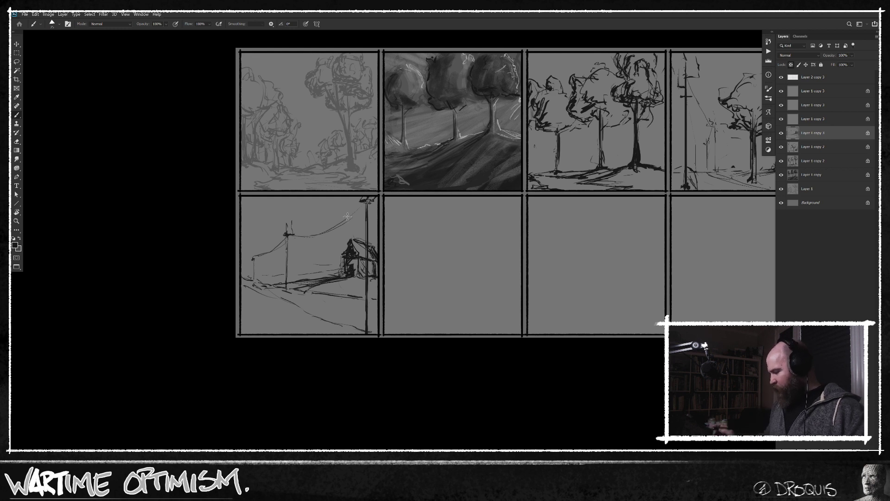
# On a new top layer, fill the area across the sixth and seventh panels with the panel grey #767676 to merge them.
pyautogui.moveTo(516, 313); pyautogui.dragTo(494, 319)
pyautogui.click(827, 80)
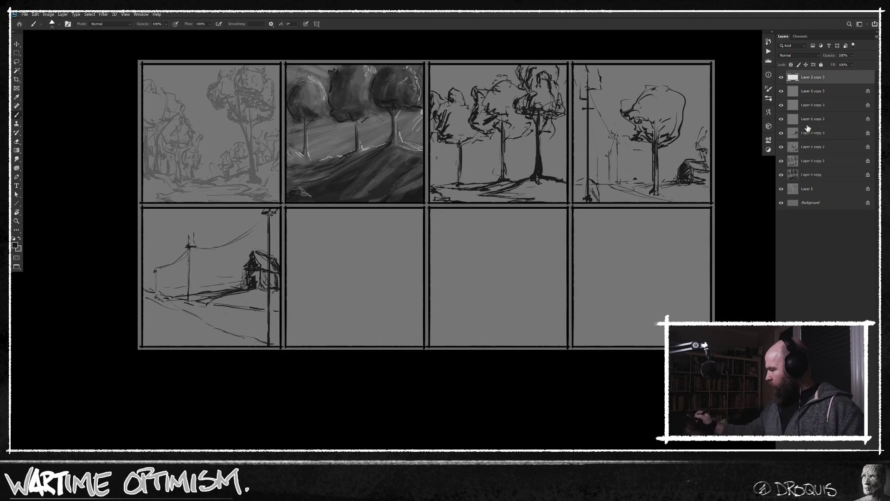
pyautogui.hotkey('ctrl', 'alt', 'shift', 'n')
pyautogui.press('m')
pyautogui.moveTo(334, 246)
pyautogui.mouseDown()
pyautogui.moveTo(448, 302)
pyautogui.moveTo(412, 267)
pyautogui.moveTo(399, 266)
pyautogui.moveTo(567, 346)
pyautogui.mouseUp()
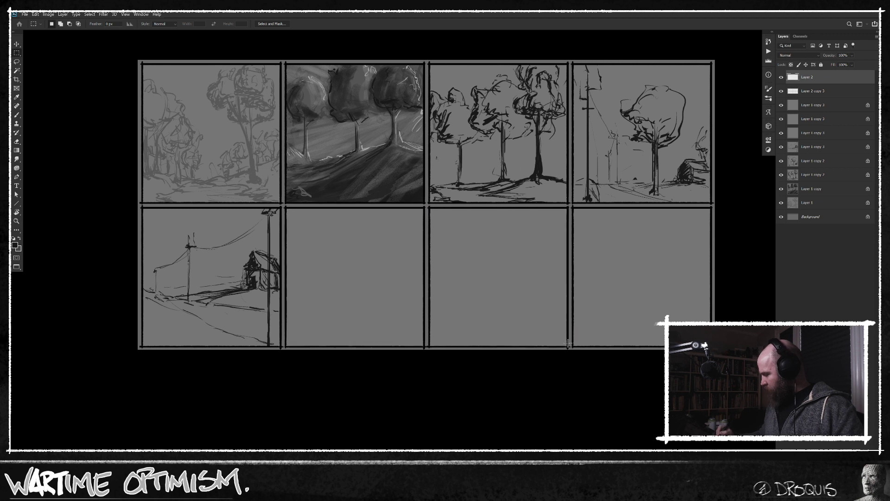
pyautogui.press('n')
pyautogui.click(376, 316)
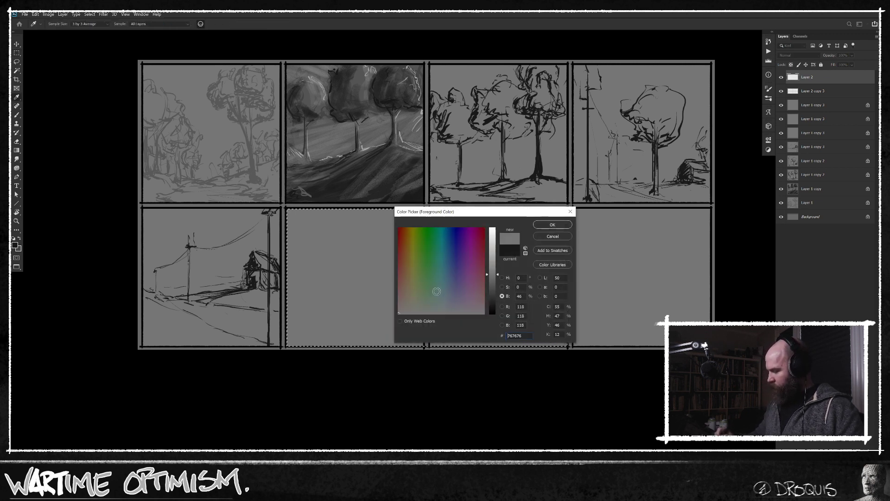
pyautogui.click(558, 226)
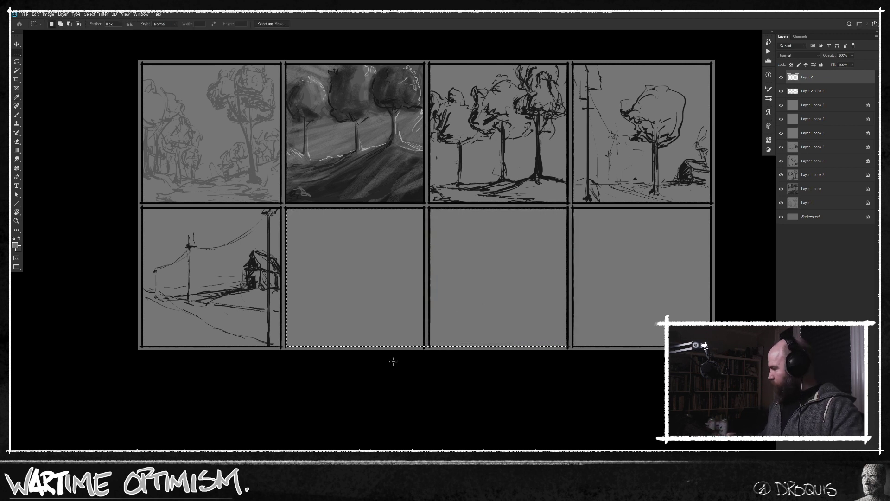
pyautogui.hotkey('alt', 'BackSpace')
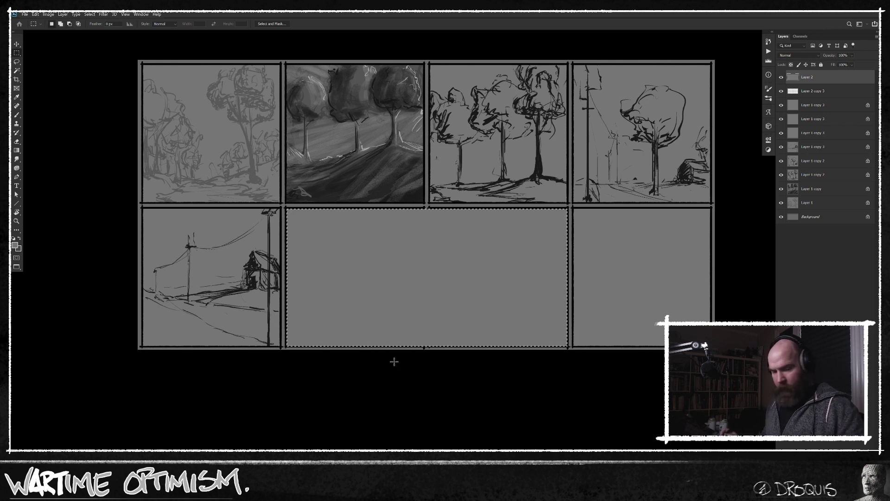
pyautogui.hotkey('ctrl', 'd')
# Add another layer, reset the colours to black and brush the wide panel's upper border across the former divider.
pyautogui.press('b')
pyautogui.hotkey('ctrl', 'shift', 'alt', 'n')
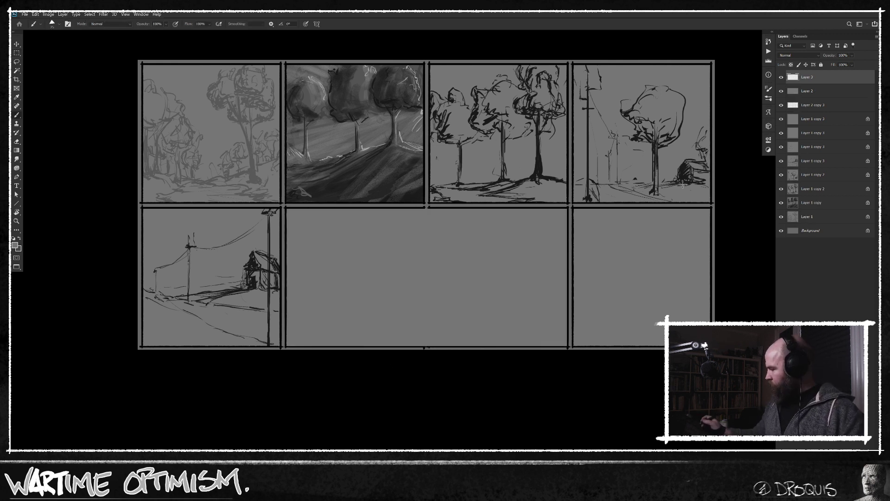
pyautogui.rightClick(450, 245)
pyautogui.doubleClick(605, 324)
pyautogui.press('d')
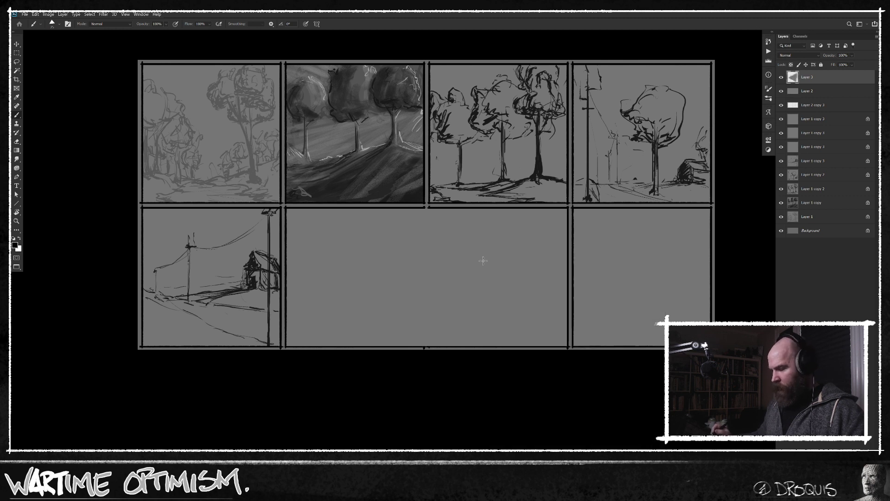
pyautogui.scroll(2, 453, 266)
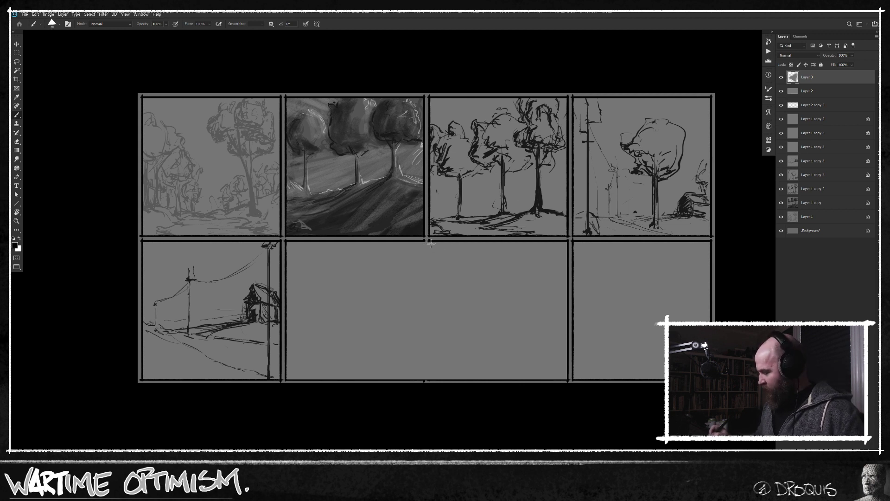
pyautogui.press('capslock')
pyautogui.moveTo(426, 241); pyautogui.dragTo(359, 242)
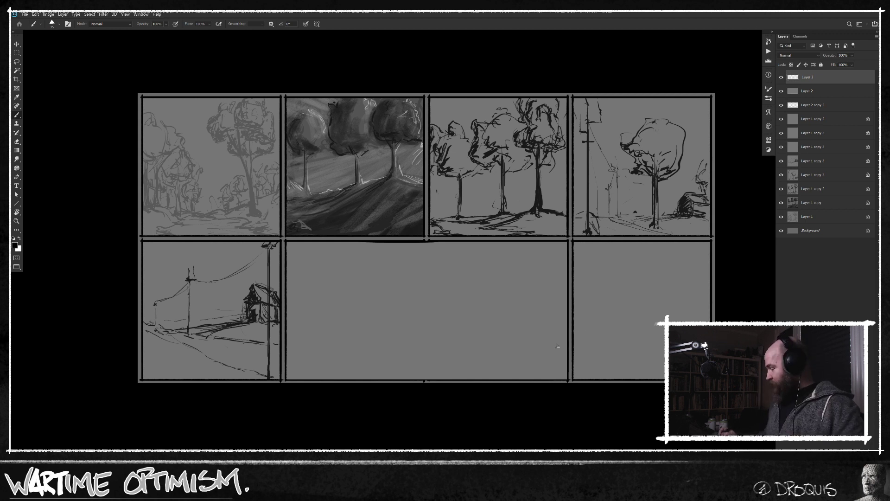
# Lock the new border layer completely and make the grey fill layer beneath it active, without a full lock.
pyautogui.hotkey('alt', '[')
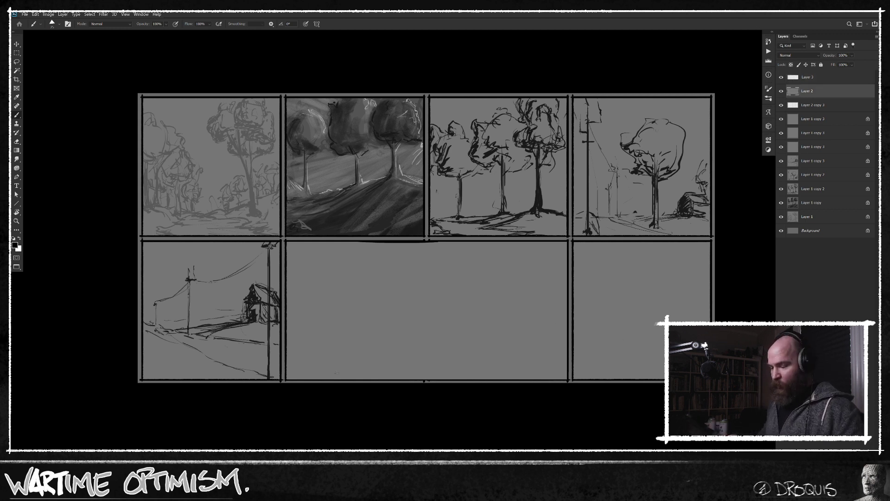
pyautogui.click(822, 65)
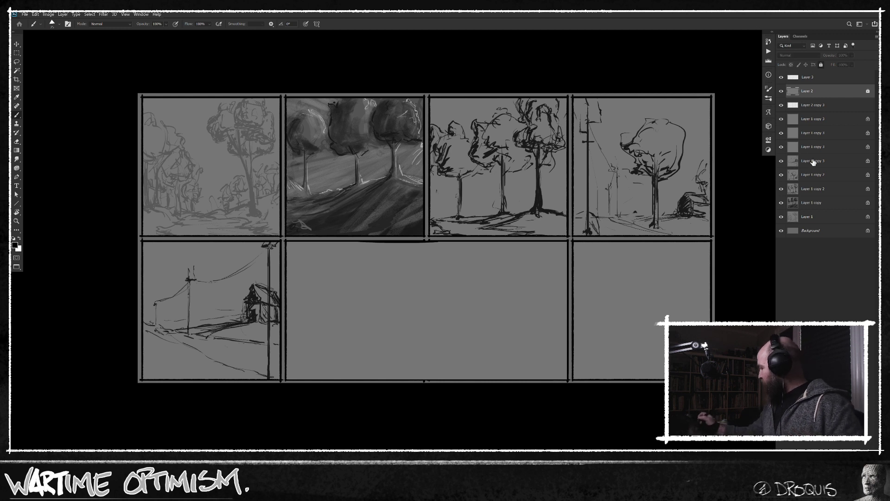
pyautogui.click(821, 65)
pyautogui.hotkey('alt', ']')
pyautogui.click(822, 65)
pyautogui.click(827, 94)
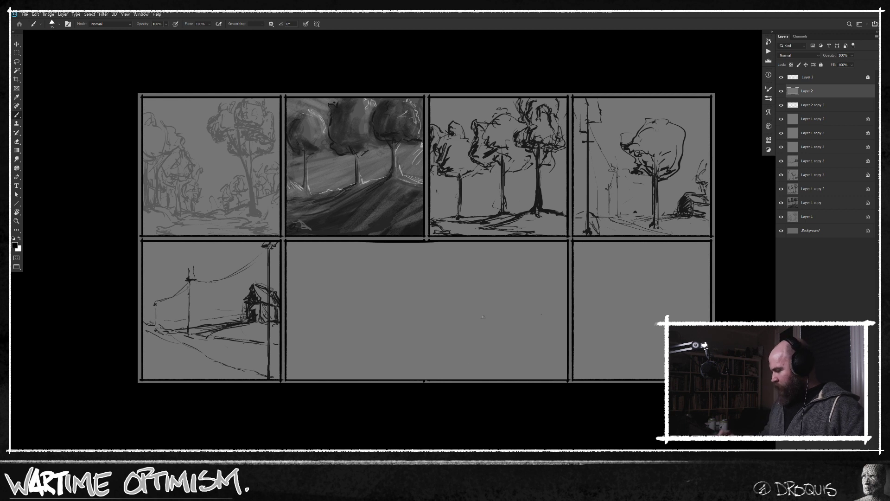
# Sketch receding ground lines across the wide panel and a small gabled house at its right edge.
pyautogui.moveTo(365, 337); pyautogui.dragTo(529, 361)
pyautogui.moveTo(306, 333); pyautogui.dragTo(464, 383)
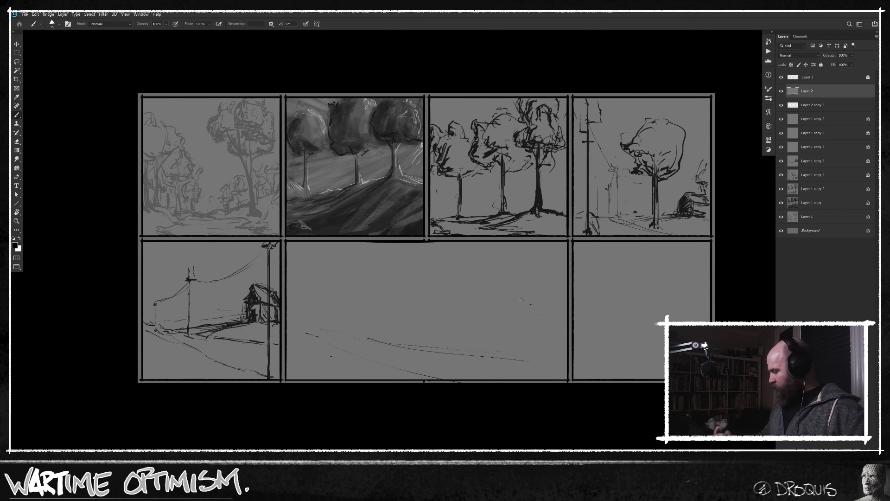
pyautogui.moveTo(510, 302)
pyautogui.mouseDown()
pyautogui.moveTo(537, 266)
pyautogui.moveTo(520, 281)
pyautogui.moveTo(539, 268)
pyautogui.moveTo(549, 274)
pyautogui.moveTo(524, 285)
pyautogui.moveTo(551, 285)
pyautogui.moveTo(537, 270)
pyautogui.moveTo(569, 271)
pyautogui.mouseUp()
pyautogui.moveTo(519, 283)
pyautogui.mouseDown()
pyautogui.moveTo(575, 286)
pyautogui.moveTo(552, 279)
pyautogui.moveTo(568, 270)
pyautogui.moveTo(551, 281)
pyautogui.moveTo(551, 298)
pyautogui.moveTo(521, 304)
pyautogui.moveTo(572, 303)
pyautogui.moveTo(568, 297)
pyautogui.mouseUp()
pyautogui.moveTo(558, 290); pyautogui.dragTo(568, 293)
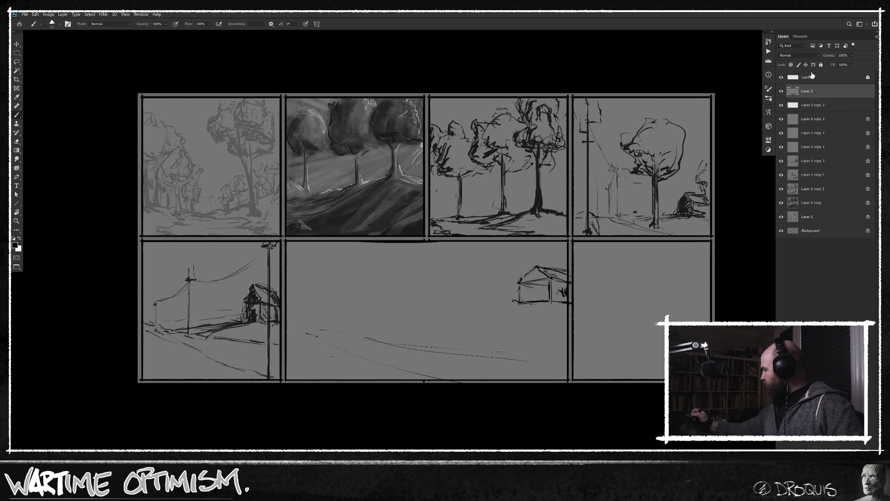
# Erase the house strokes that spill over the wide panel's right border and run a ground line leftward from the house.
pyautogui.press('e')
pyautogui.moveTo(571, 311); pyautogui.dragTo(570, 260)
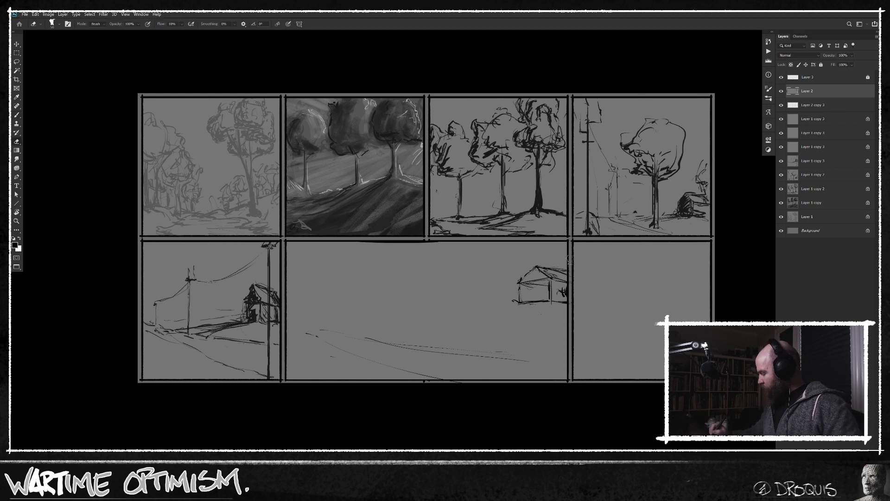
pyautogui.press('b')
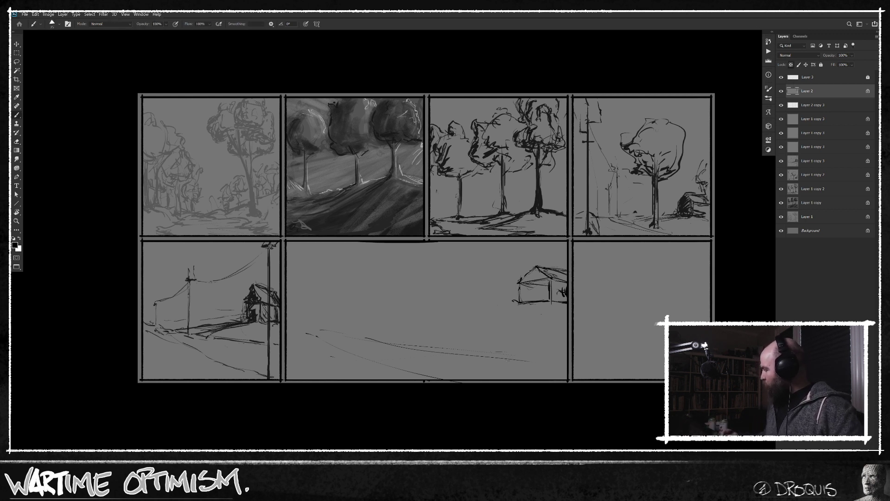
pyautogui.moveTo(524, 299)
pyautogui.mouseDown()
pyautogui.moveTo(545, 288)
pyautogui.moveTo(504, 308)
pyautogui.mouseUp()
pyautogui.moveTo(501, 308)
pyautogui.mouseDown()
pyautogui.moveTo(524, 305)
pyautogui.moveTo(430, 325)
pyautogui.mouseUp()
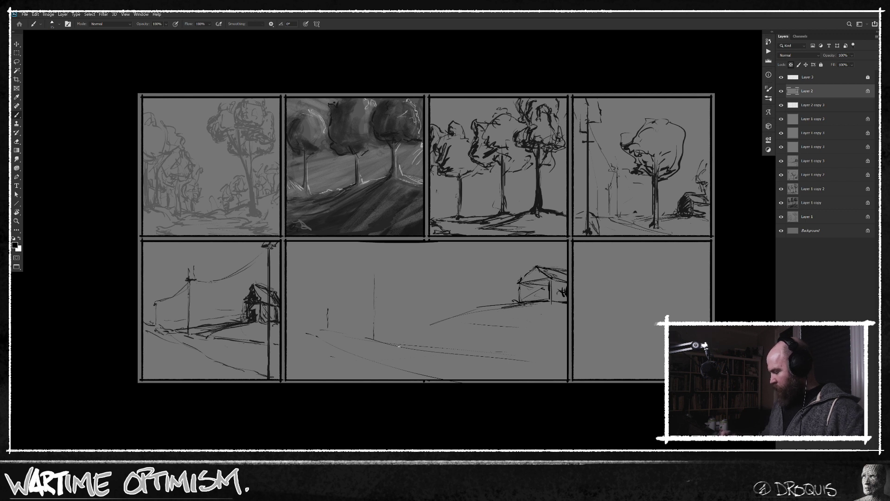
# Undo the thin pole stroke, then draw a tall pole in front of the house and shorter poles receding leftward.
pyautogui.hotkey('ctrl', 'z')
pyautogui.moveTo(423, 380); pyautogui.dragTo(423, 242)
pyautogui.hotkey('ctrl', 'z')
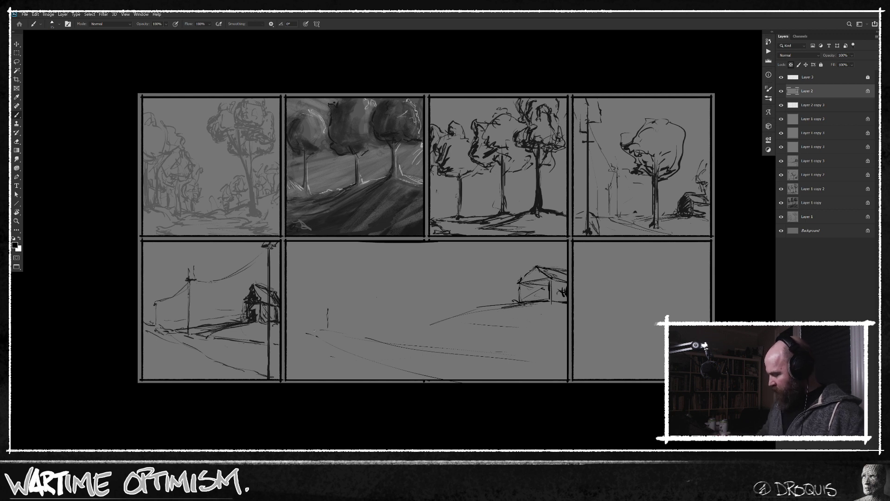
pyautogui.moveTo(535, 370); pyautogui.dragTo(534, 241)
pyautogui.moveTo(302, 316)
pyautogui.mouseDown()
pyautogui.moveTo(304, 334)
pyautogui.moveTo(304, 315)
pyautogui.mouseUp()
pyautogui.moveTo(384, 340); pyautogui.dragTo(385, 322)
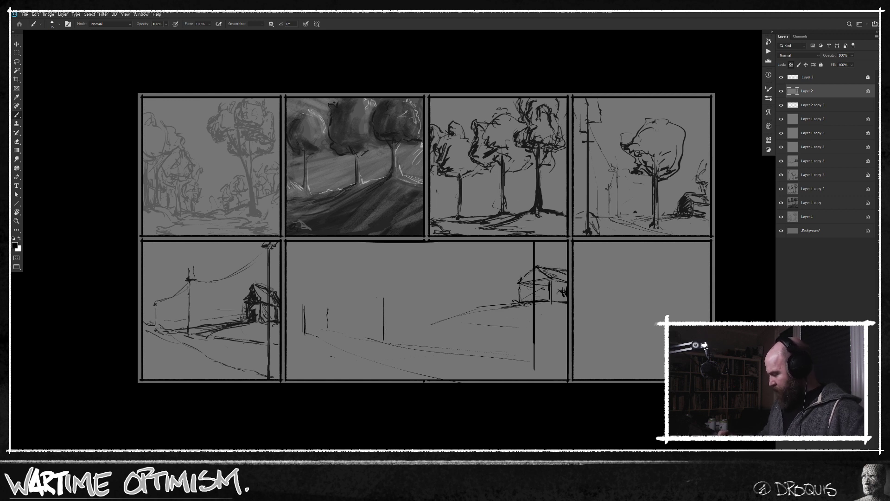
pyautogui.moveTo(301, 289); pyautogui.dragTo(303, 304)
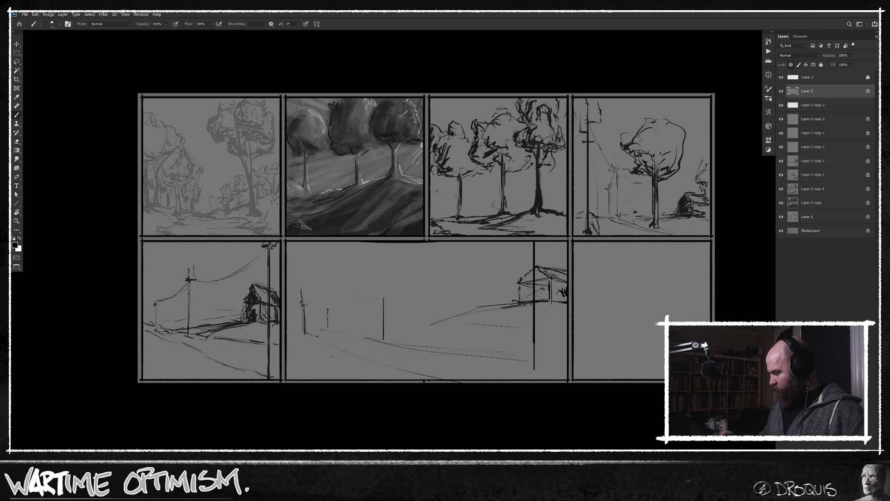
# Raise the middle pole with a crossarm and string wires from the far pole through it to the wide panel's upper edge.
pyautogui.moveTo(306, 304)
pyautogui.mouseDown()
pyautogui.moveTo(377, 269)
pyautogui.moveTo(359, 290)
pyautogui.moveTo(374, 276)
pyautogui.moveTo(379, 309)
pyautogui.mouseUp()
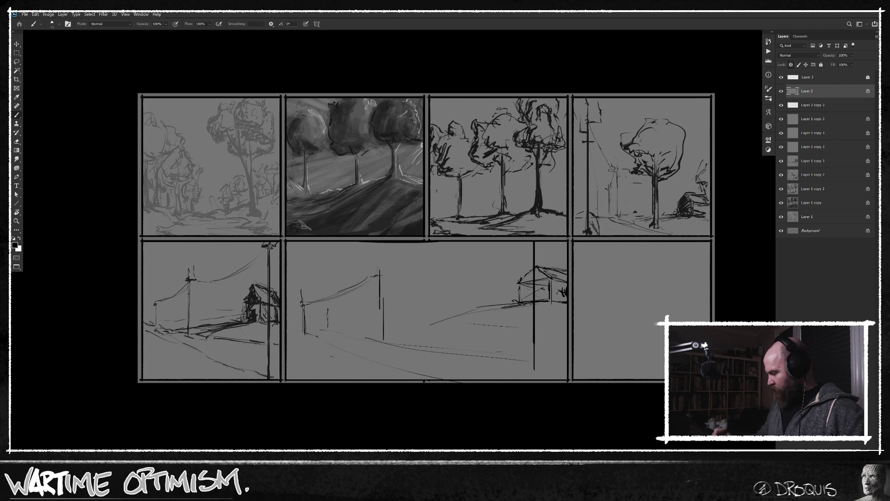
pyautogui.moveTo(371, 274); pyautogui.dragTo(384, 272)
pyautogui.moveTo(380, 309); pyautogui.dragTo(381, 333)
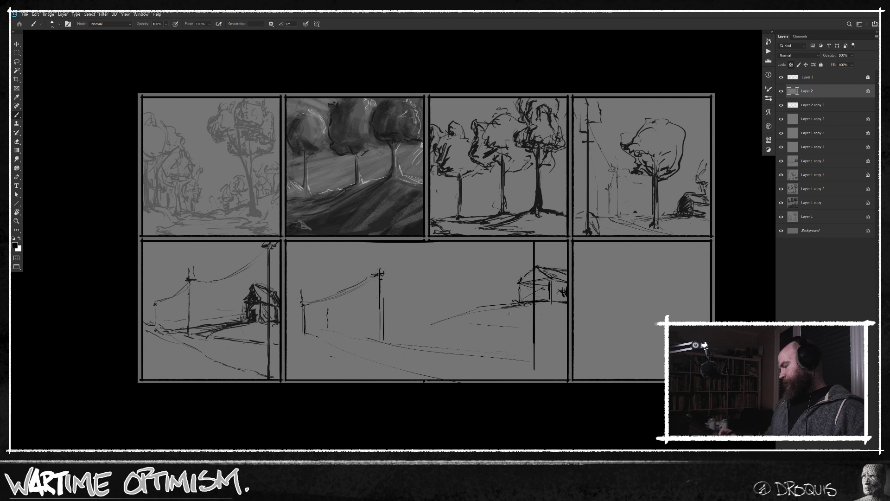
pyautogui.moveTo(380, 279)
pyautogui.mouseDown()
pyautogui.moveTo(464, 260)
pyautogui.moveTo(487, 242)
pyautogui.mouseUp()
pyautogui.hotkey('ctrl', 'z')
pyautogui.moveTo(384, 278); pyautogui.dragTo(438, 241)
pyautogui.moveTo(381, 278)
pyautogui.mouseDown()
pyautogui.moveTo(410, 245)
pyautogui.moveTo(438, 242)
pyautogui.mouseUp()
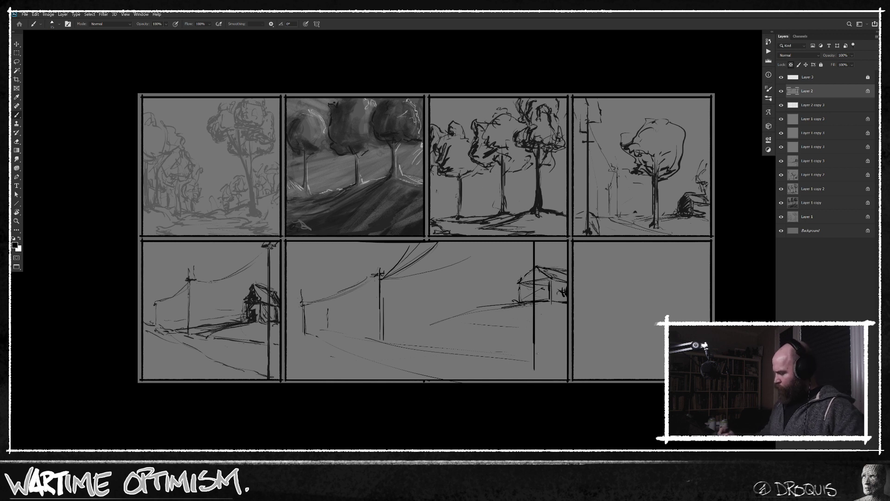
# Draw the hill line behind the poles and the road edges and foreground ground strokes across the wide panel.
pyautogui.moveTo(566, 374)
pyautogui.mouseDown()
pyautogui.moveTo(399, 352)
pyautogui.moveTo(322, 331)
pyautogui.moveTo(432, 324)
pyautogui.mouseUp()
pyautogui.moveTo(300, 335); pyautogui.dragTo(307, 335)
pyautogui.moveTo(289, 333); pyautogui.dragTo(324, 353)
pyautogui.moveTo(312, 343)
pyautogui.mouseDown()
pyautogui.moveTo(343, 351)
pyautogui.moveTo(412, 379)
pyautogui.mouseUp()
pyautogui.moveTo(367, 375)
pyautogui.mouseDown()
pyautogui.moveTo(398, 379)
pyautogui.moveTo(288, 379)
pyautogui.mouseUp()
pyautogui.moveTo(552, 378); pyautogui.dragTo(567, 373)
pyautogui.moveTo(483, 366)
pyautogui.mouseDown()
pyautogui.moveTo(567, 372)
pyautogui.moveTo(537, 241)
pyautogui.moveTo(536, 380)
pyautogui.mouseUp()
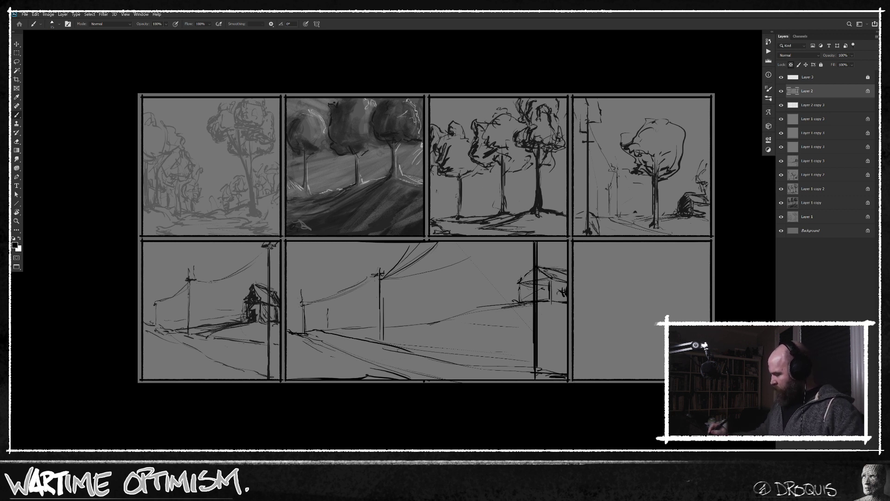
# Thicken the tall pole in front of the house into a solid black post running the wide panel's full height.
pyautogui.moveTo(536, 243); pyautogui.dragTo(539, 370)
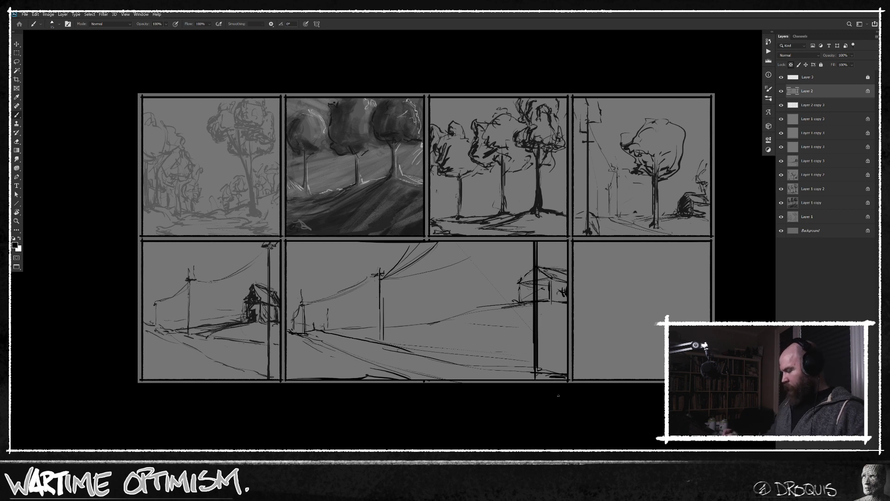
pyautogui.keyDown('alt'); pyautogui.click(342, 312); pyautogui.keyUp('alt')
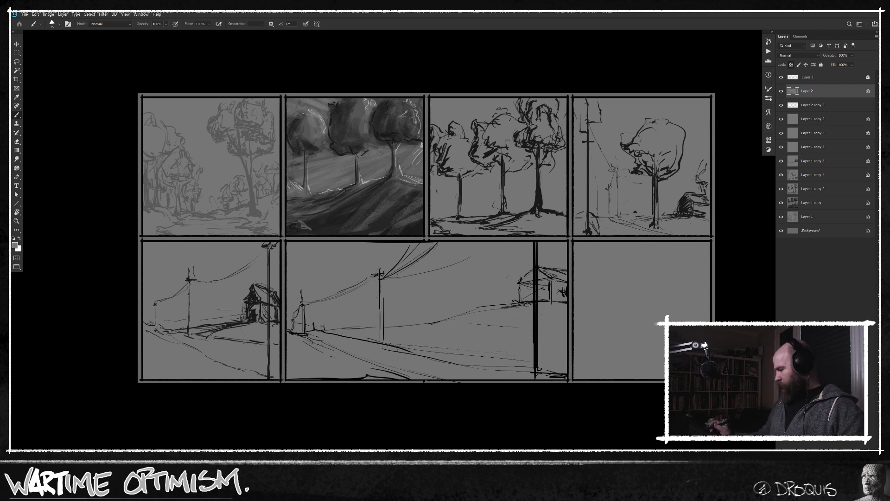
pyautogui.keyDown('alt'); pyautogui.click(537, 335); pyautogui.keyUp('alt')
pyautogui.moveTo(536, 300); pyautogui.dragTo(535, 243)
pyautogui.moveTo(535, 327); pyautogui.dragTo(535, 364)
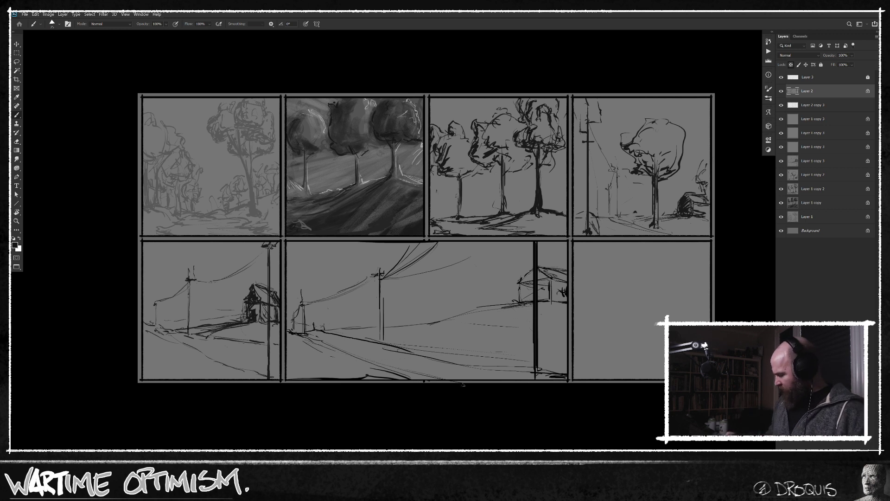
# Reinforce the road edge and the hill line up to the house, and add a small roadside mark near the distant poles.
pyautogui.moveTo(403, 374)
pyautogui.mouseDown()
pyautogui.moveTo(412, 376)
pyautogui.moveTo(313, 346)
pyautogui.mouseUp()
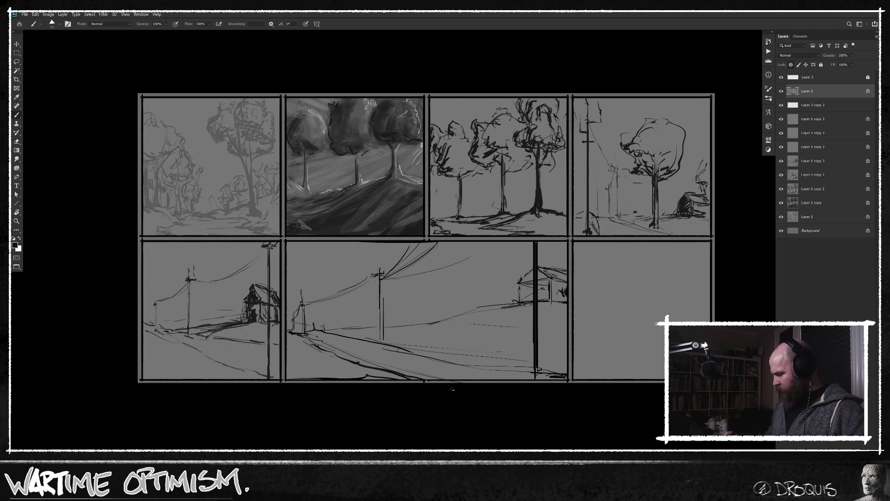
pyautogui.moveTo(373, 332)
pyautogui.mouseDown()
pyautogui.moveTo(421, 325)
pyautogui.moveTo(342, 335)
pyautogui.moveTo(510, 304)
pyautogui.mouseUp()
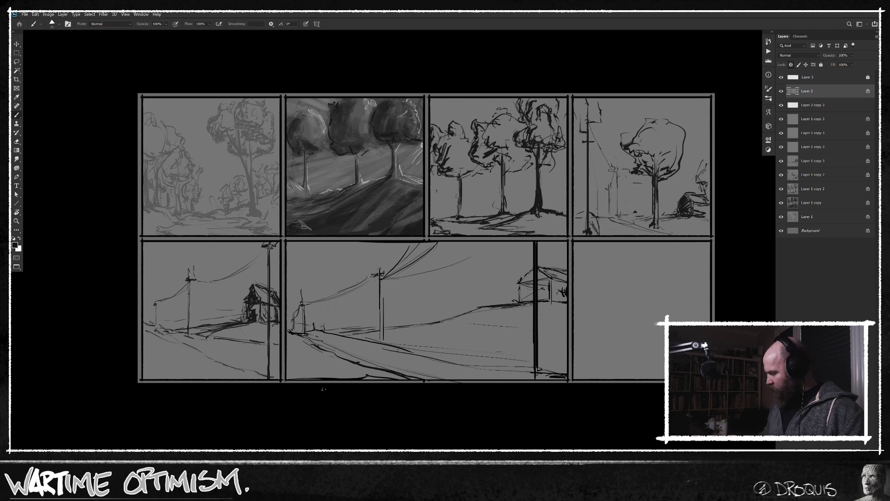
pyautogui.moveTo(344, 334); pyautogui.dragTo(353, 334)
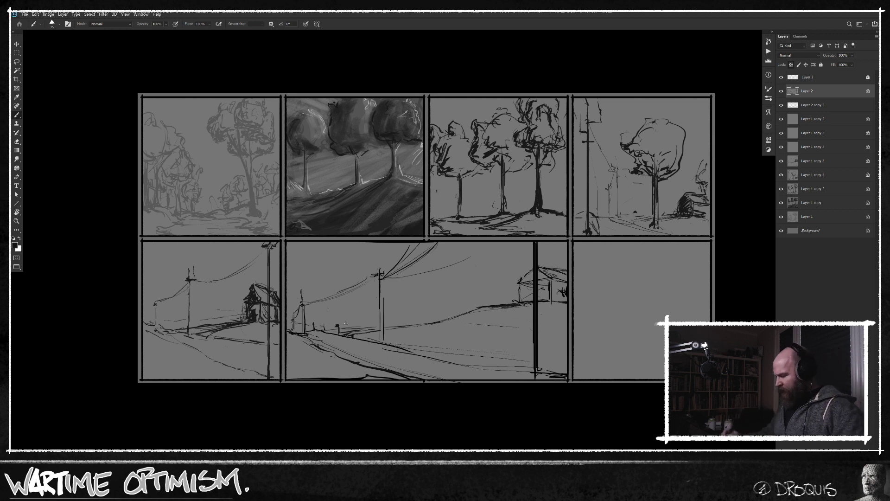
# Start a crop to clear its fixed ratio so the frame can be resized freely, and cancel that crop.
pyautogui.scroll(-1, 515, 330)
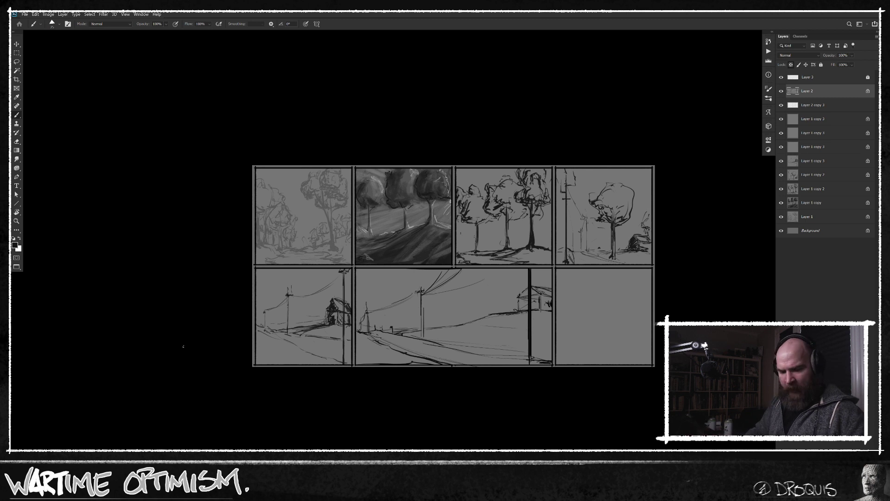
pyautogui.press('f')
pyautogui.press('f')
pyautogui.press('f')
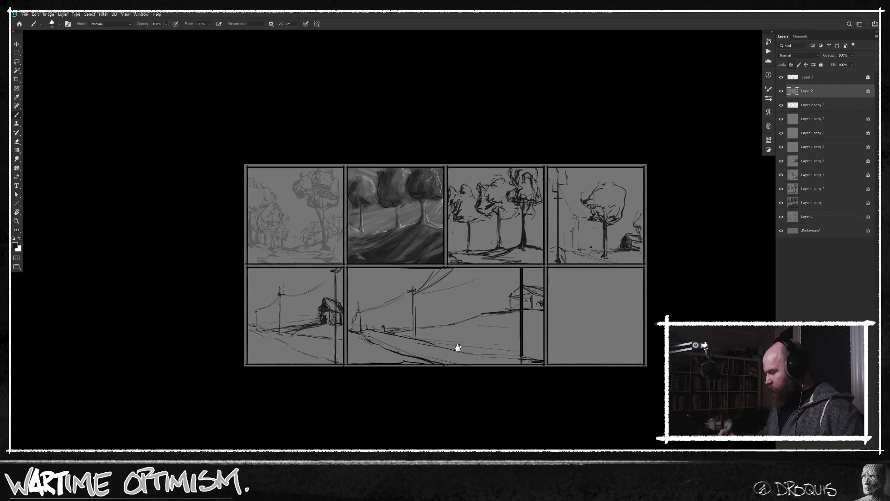
pyautogui.moveTo(458, 347); pyautogui.dragTo(401, 305)
pyautogui.press('c')
pyautogui.moveTo(178, 114); pyautogui.dragTo(657, 355)
pyautogui.click(62, 24)
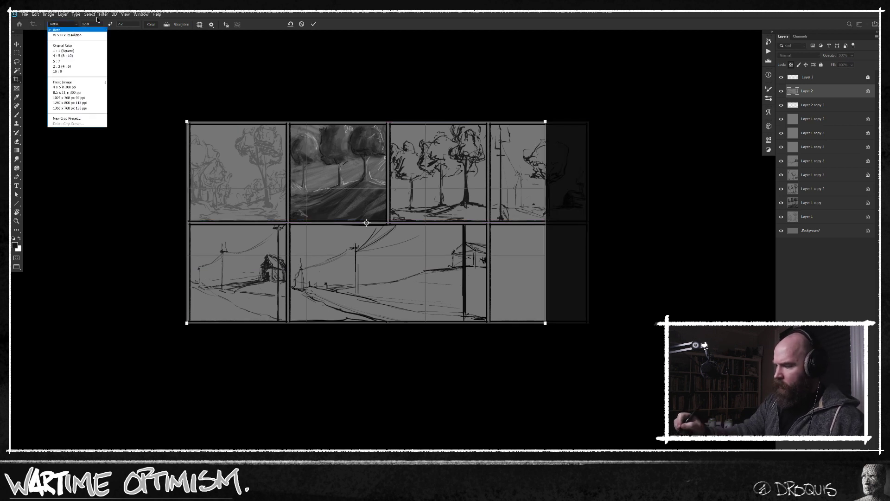
pyautogui.click(186, 64)
pyautogui.click(153, 25)
pyautogui.press('Escape')
# Crop outward to extend the canvas below the panel grid by roughly two thirds of its height.
pyautogui.moveTo(181, 118); pyautogui.dragTo(589, 323)
pyautogui.moveTo(408, 323); pyautogui.dragTo(410, 446)
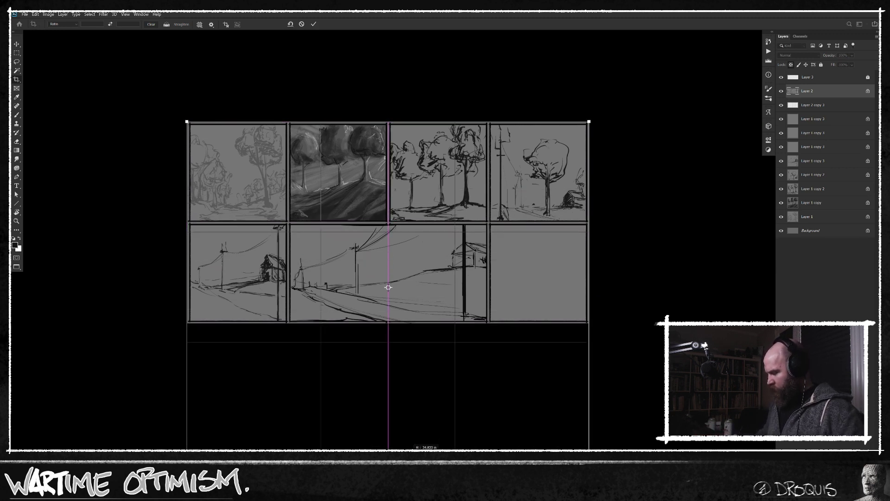
pyautogui.press('Return')
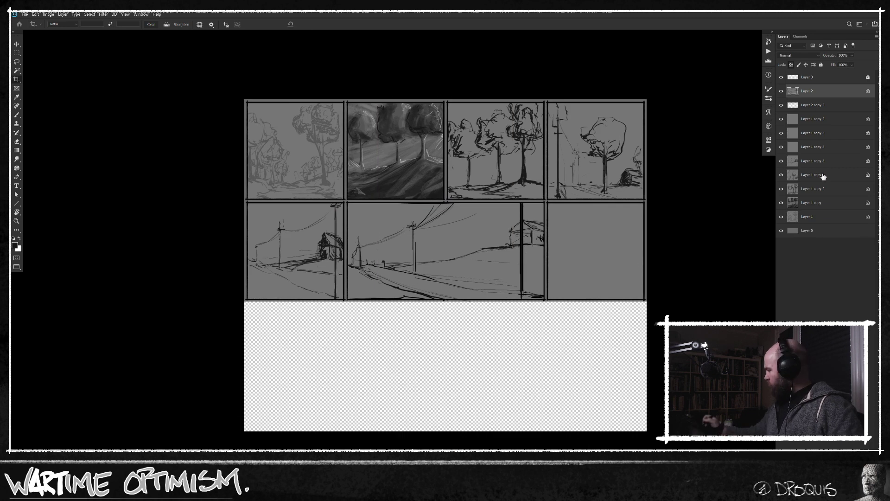
# Duplicate the wide pole-and-house panel with its frame layer and place the copy directly beneath the original.
pyautogui.press('v')
pyautogui.click(826, 80)
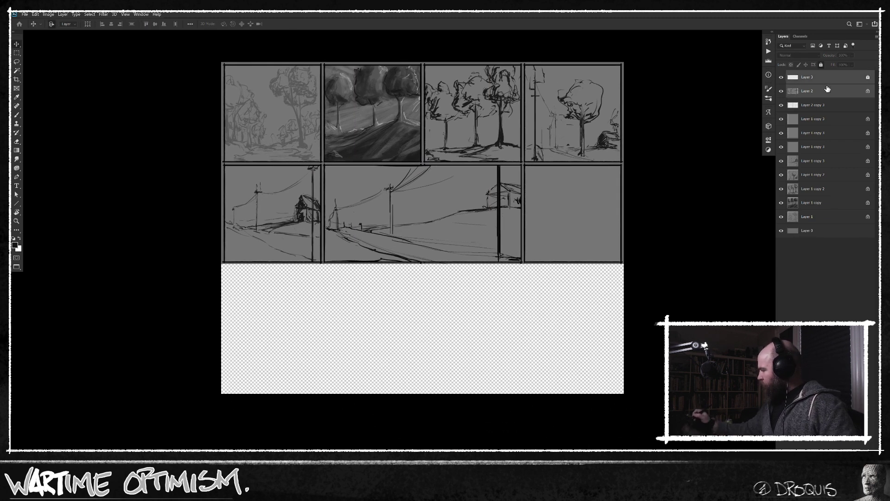
pyautogui.moveTo(469, 204)
pyautogui.mouseDown()
pyautogui.moveTo(456, 327)
pyautogui.moveTo(453, 308)
pyautogui.mouseUp()
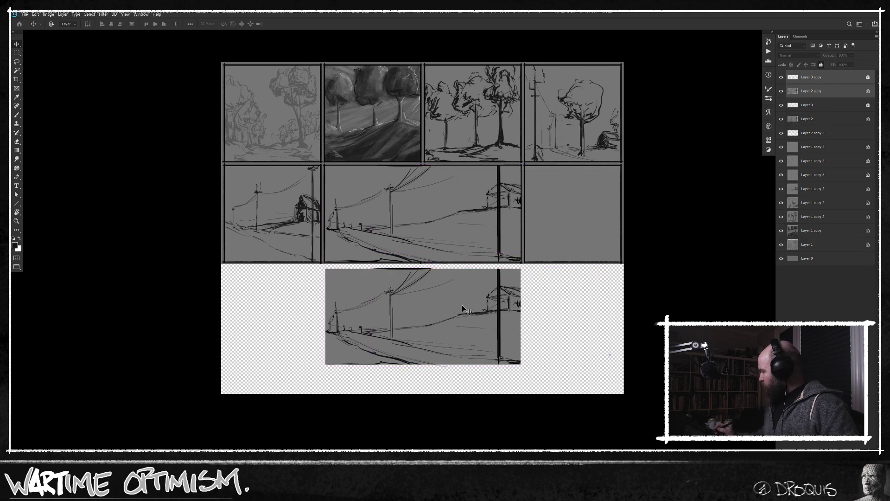
# Fill the bottom background layer with the sampled panel grey to cover the new empty canvas area.
pyautogui.click(829, 262)
pyautogui.press('n')
pyautogui.click(589, 228)
pyautogui.press('Return')
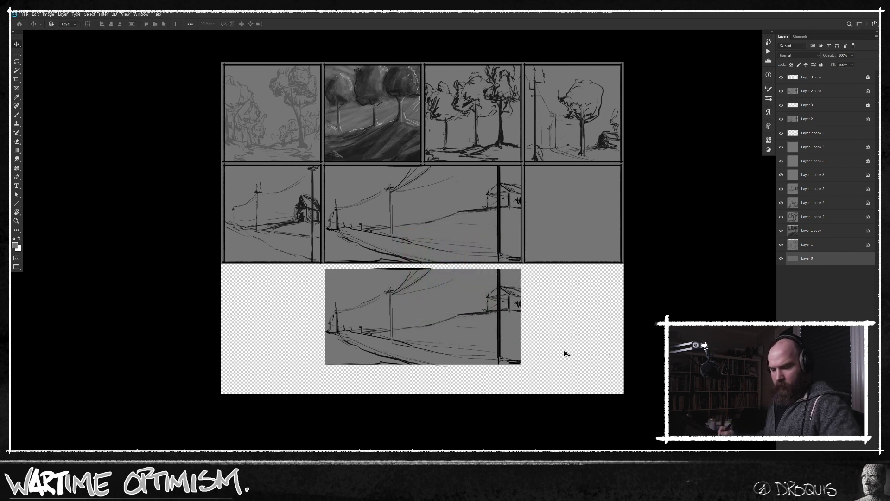
pyautogui.hotkey('alt', 'BackSpace')
# Darken the copied scene layer with Levels, lowering the output white level to about 80.
pyautogui.keyDown('ctrl'); pyautogui.click(793, 91); pyautogui.keyUp('ctrl')
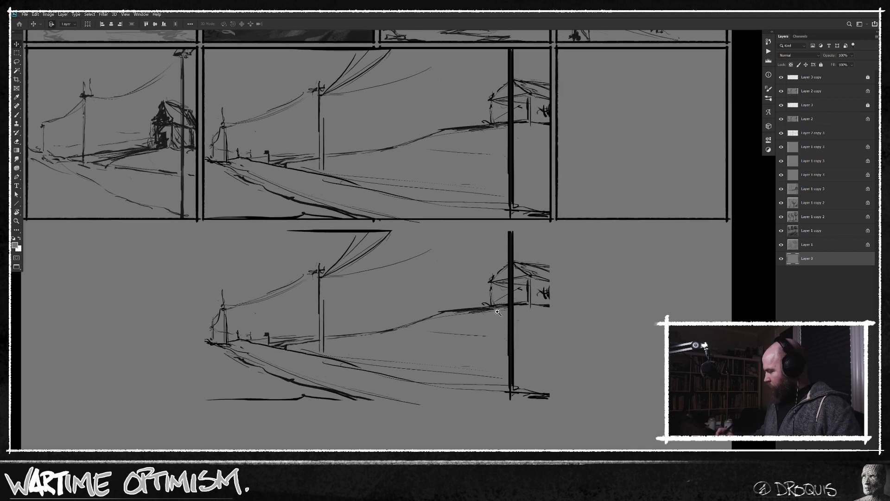
pyautogui.scroll(2, 487, 318)
pyautogui.click(816, 92)
pyautogui.hotkey('ctrl', 'd')
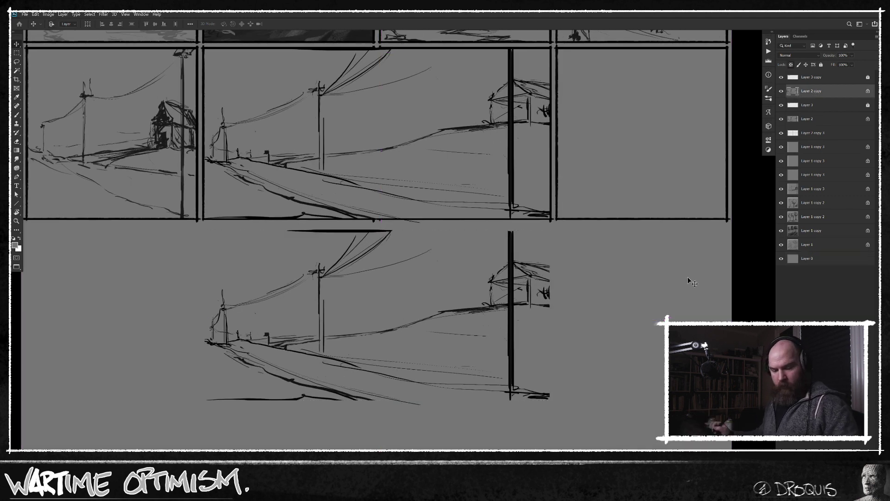
pyautogui.hotkey('ctrl', 'l')
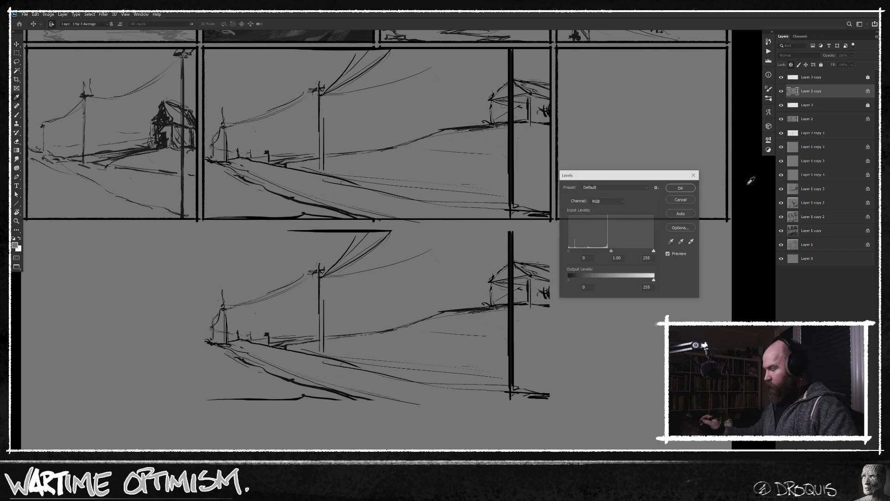
pyautogui.moveTo(654, 281); pyautogui.dragTo(597, 282)
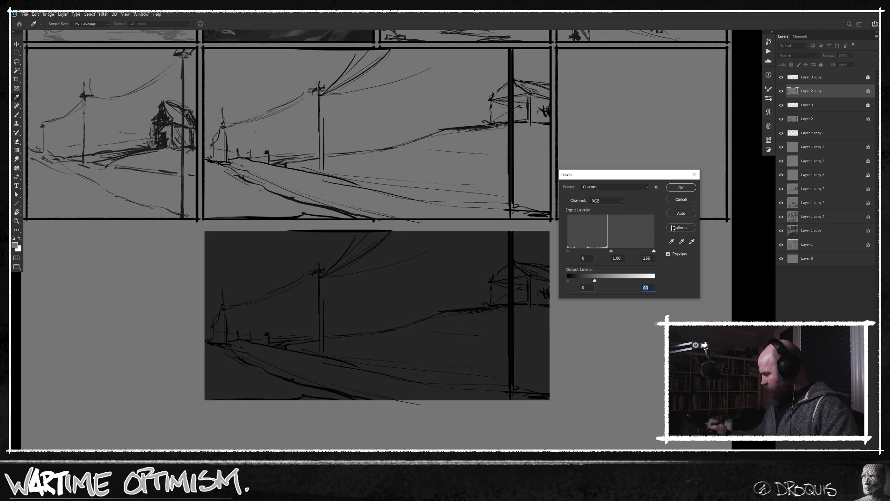
pyautogui.click(681, 187)
# Unlock the copied frame layer and outline the dark panel's border in black with the rough sketching brush.
pyautogui.press('v')
pyautogui.click(807, 78)
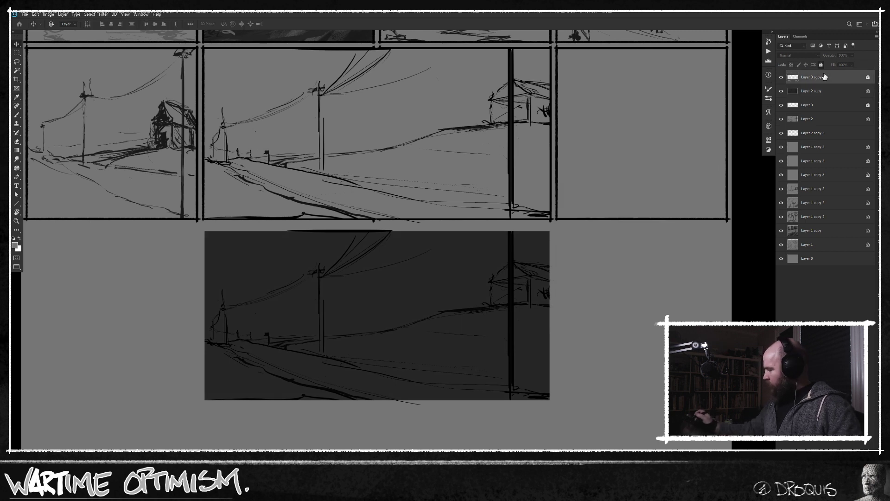
pyautogui.press('b')
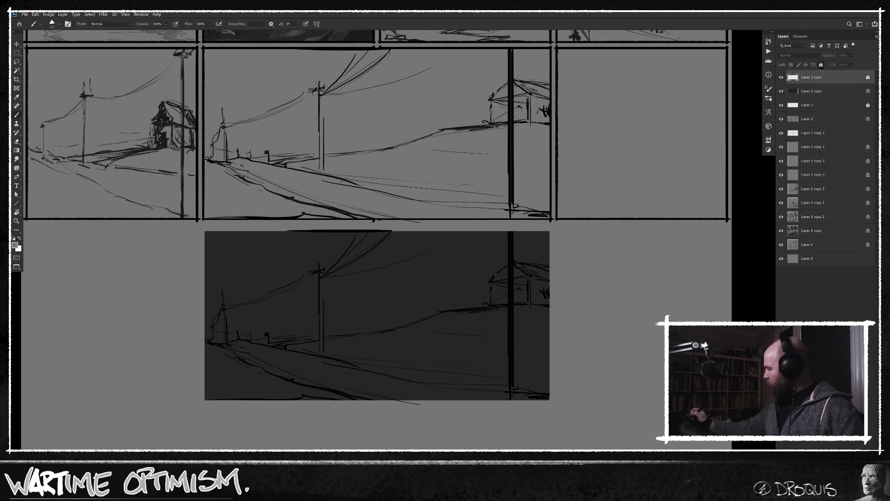
pyautogui.click(821, 65)
pyautogui.rightClick(515, 295)
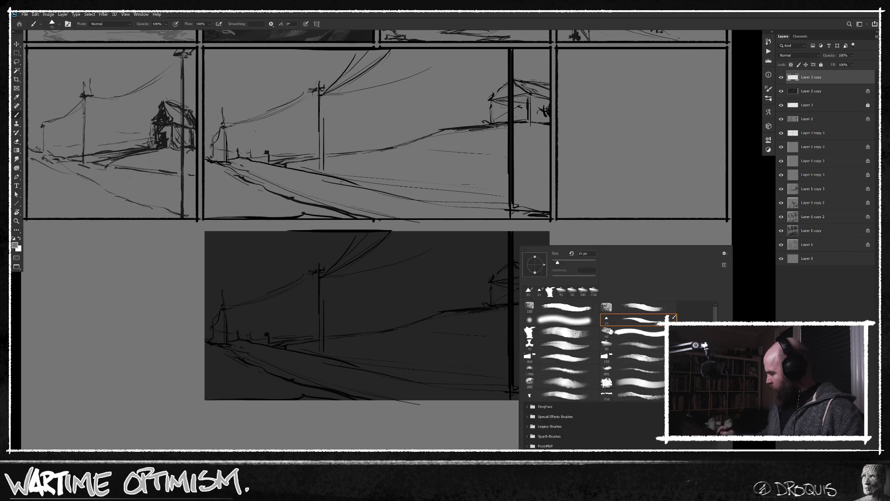
pyautogui.doubleClick(644, 320)
pyautogui.press('d')
pyautogui.moveTo(204, 230)
pyautogui.mouseDown()
pyautogui.moveTo(552, 231)
pyautogui.moveTo(556, 402)
pyautogui.moveTo(204, 401)
pyautogui.moveTo(205, 231)
pyautogui.mouseUp()
pyautogui.moveTo(476, 301); pyautogui.dragTo(380, 304)
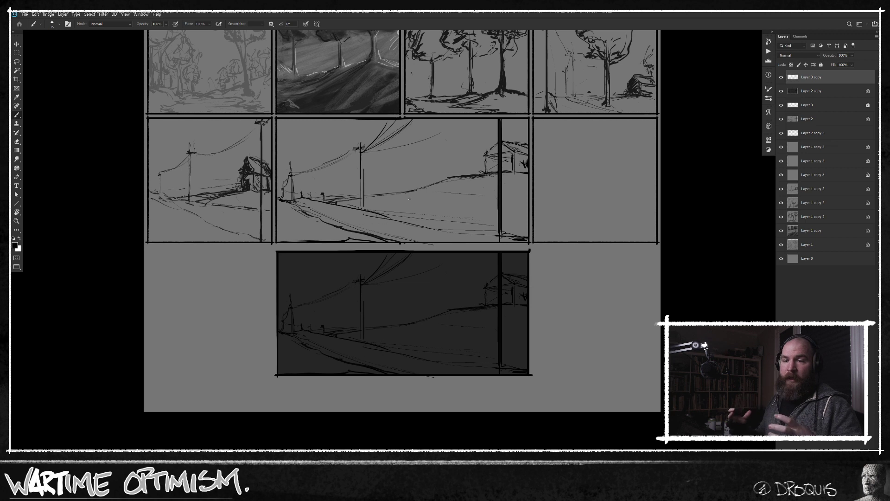
pyautogui.moveTo(562, 251); pyautogui.dragTo(556, 283)
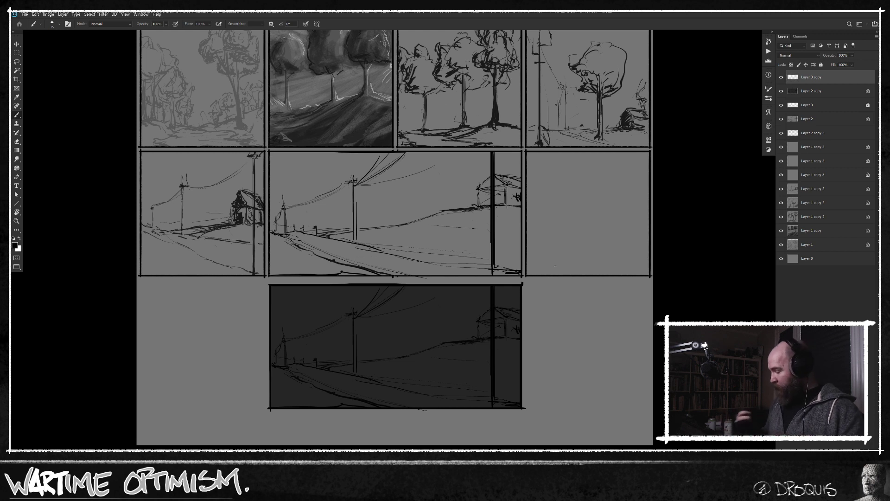
pyautogui.scroll(3, 477, 348)
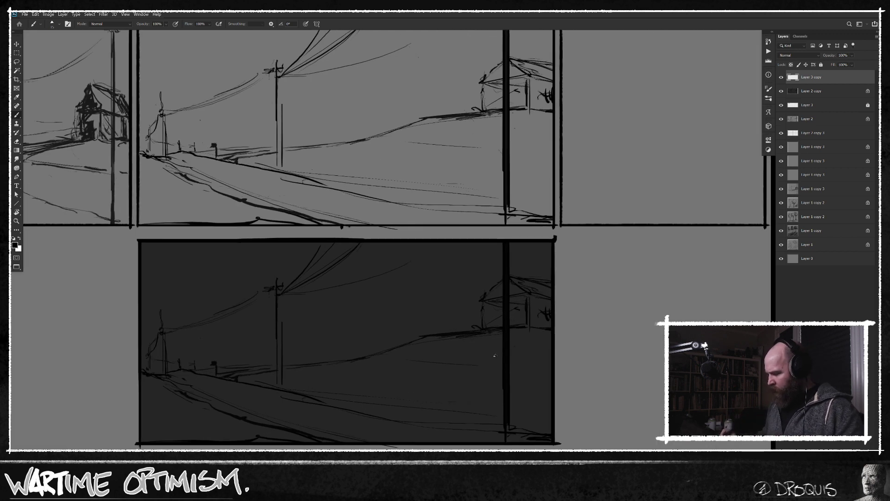
pyautogui.scroll(-4, 476, 334)
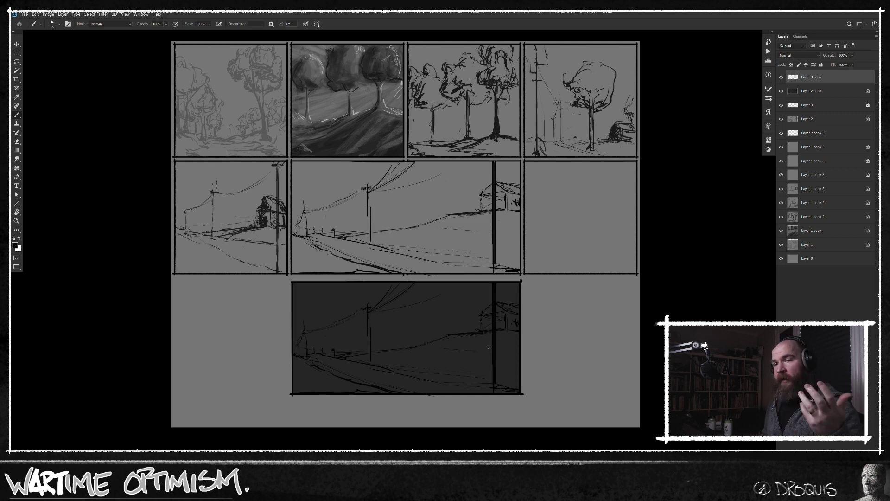
pyautogui.scroll(1, 487, 332)
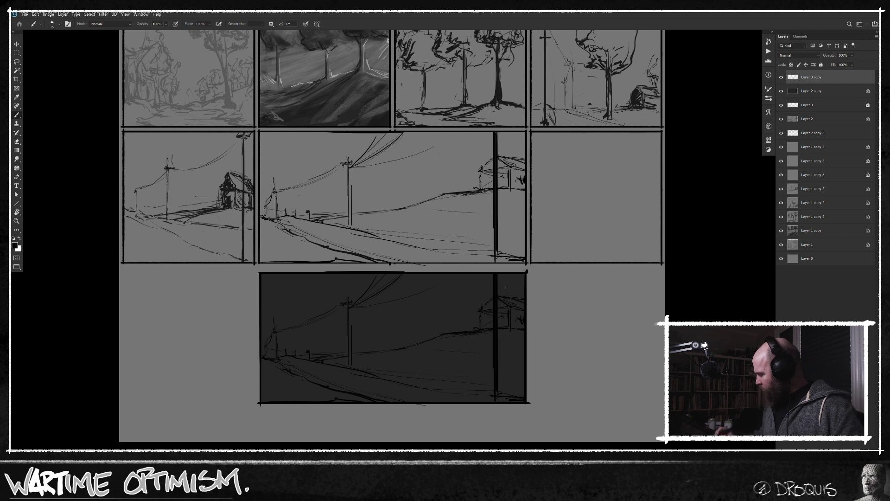
# Select the darkened scene layer and rework the house behind the tall post with a solid black roof and heavier walls.
pyautogui.hotkey('alt', '[')
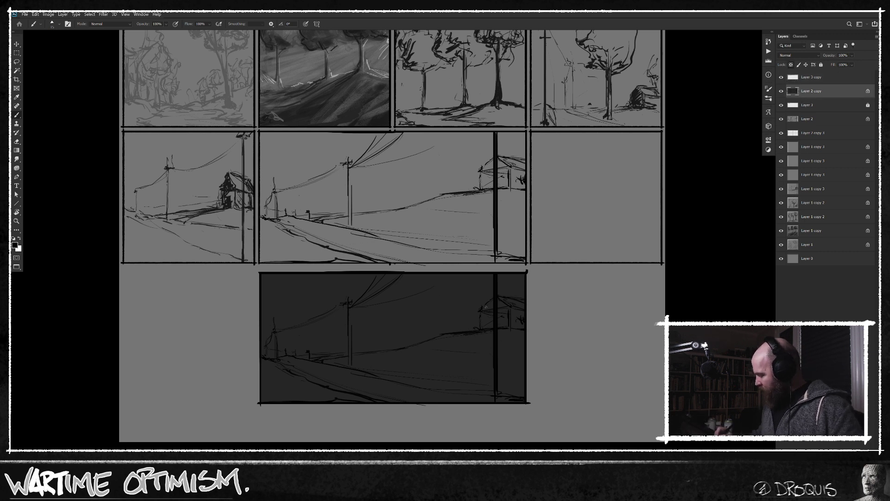
pyautogui.moveTo(481, 298); pyautogui.dragTo(474, 309)
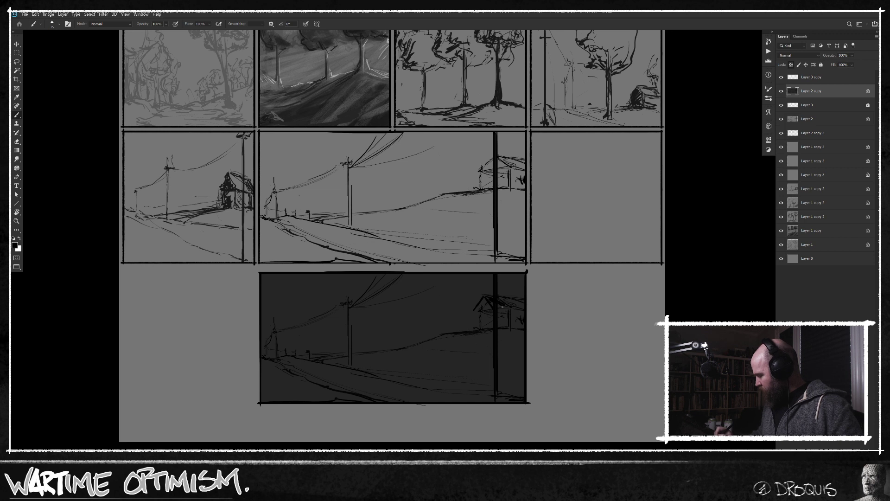
pyautogui.moveTo(501, 310)
pyautogui.mouseDown()
pyautogui.moveTo(501, 320)
pyautogui.moveTo(475, 322)
pyautogui.mouseUp()
pyautogui.moveTo(497, 299); pyautogui.dragTo(522, 309)
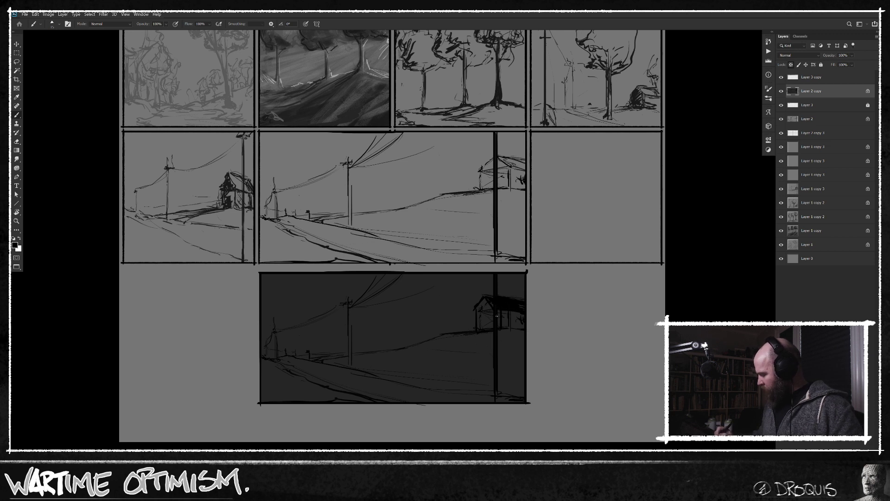
# Sample the panel's dark grey, enlarge the brush, and paint out the house around the tall post.
pyautogui.keyDown('alt'); pyautogui.click(509, 350); pyautogui.keyUp('alt')
pyautogui.press(']')
pyautogui.press(']')
pyautogui.press(']')
pyautogui.press(']')
pyautogui.moveTo(501, 296)
pyautogui.mouseDown()
pyautogui.moveTo(501, 328)
pyautogui.moveTo(505, 303)
pyautogui.moveTo(508, 331)
pyautogui.moveTo(513, 293)
pyautogui.moveTo(514, 327)
pyautogui.moveTo(520, 303)
pyautogui.moveTo(523, 315)
pyautogui.moveTo(515, 335)
pyautogui.moveTo(484, 294)
pyautogui.moveTo(491, 338)
pyautogui.moveTo(475, 297)
pyautogui.mouseUp()
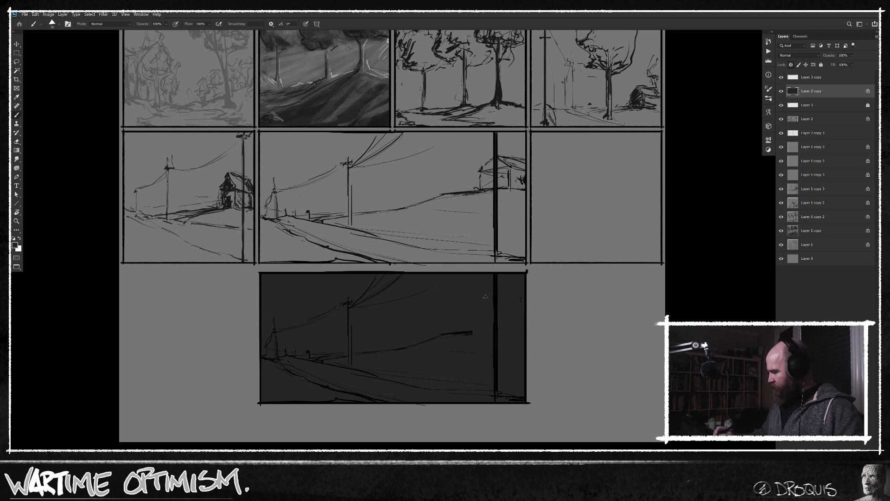
# Redraw the house with a pitched gable end beside the tall post, a long roof, a ground line and hatched side.
pyautogui.keyDown('alt'); pyautogui.click(497, 306); pyautogui.keyUp('alt')
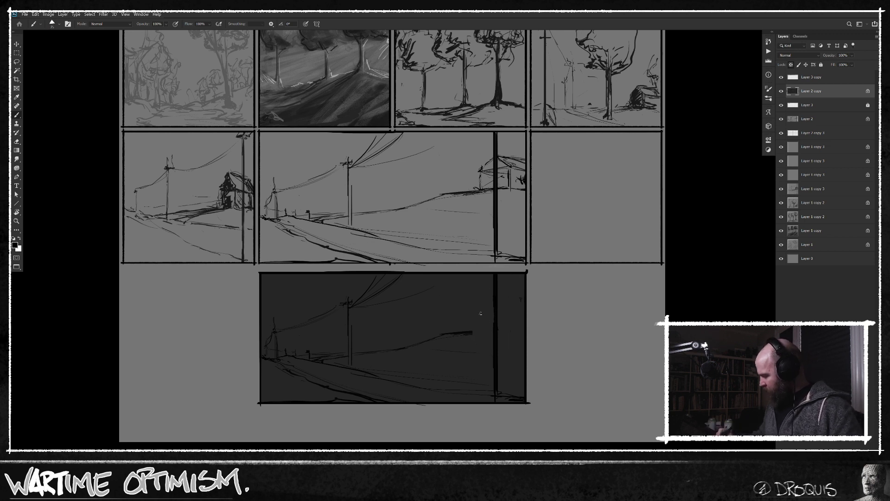
pyautogui.hotkey('ctrl', 'z')
pyautogui.moveTo(480, 299)
pyautogui.mouseDown()
pyautogui.moveTo(468, 312)
pyautogui.moveTo(488, 310)
pyautogui.moveTo(461, 315)
pyautogui.moveTo(523, 316)
pyautogui.moveTo(523, 305)
pyautogui.mouseUp()
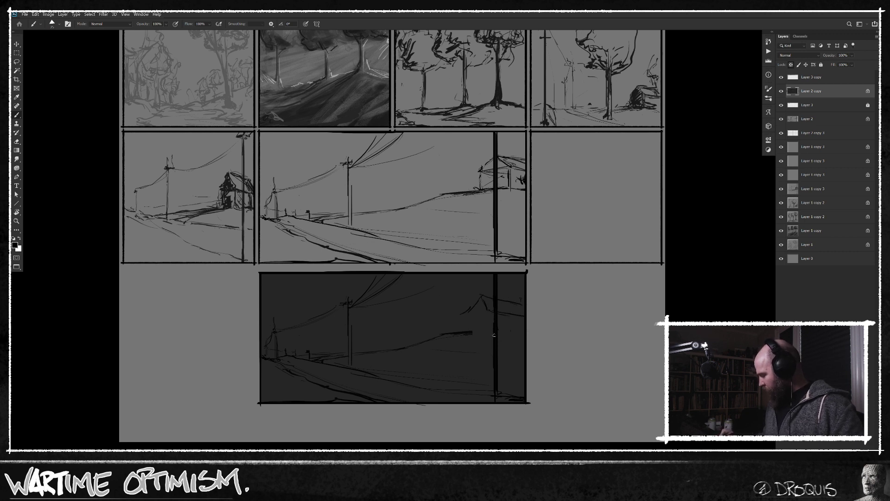
pyautogui.moveTo(493, 330)
pyautogui.mouseDown()
pyautogui.moveTo(523, 330)
pyautogui.moveTo(476, 333)
pyautogui.mouseUp()
pyautogui.moveTo(479, 299)
pyautogui.mouseDown()
pyautogui.moveTo(469, 308)
pyautogui.moveTo(486, 313)
pyautogui.mouseUp()
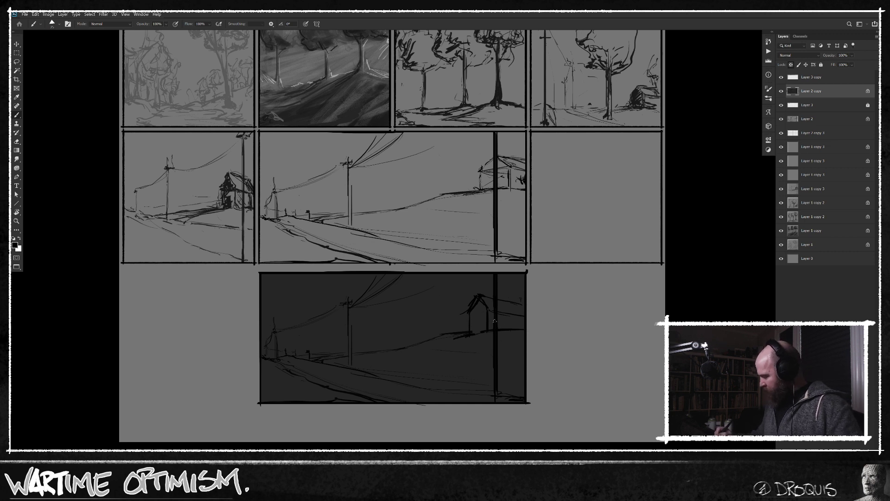
pyautogui.moveTo(490, 330)
pyautogui.mouseDown()
pyautogui.moveTo(491, 316)
pyautogui.moveTo(494, 328)
pyautogui.moveTo(505, 328)
pyautogui.mouseUp()
pyautogui.moveTo(504, 317); pyautogui.dragTo(510, 326)
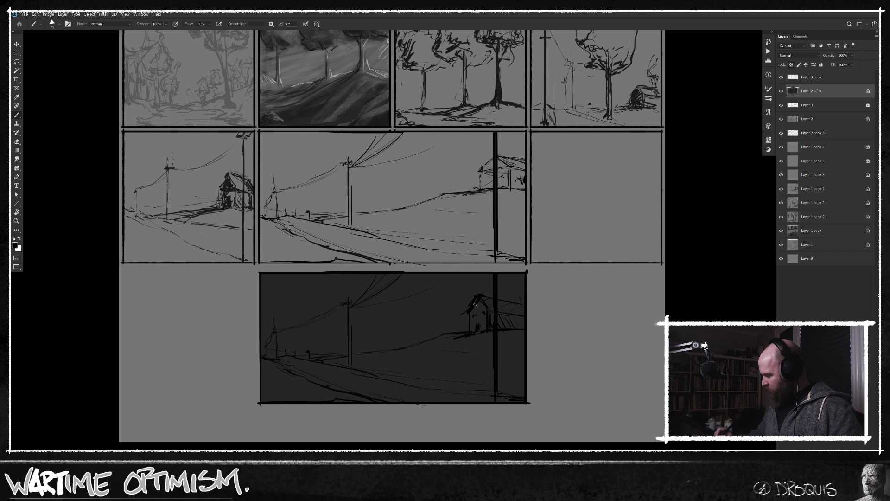
# Lasso the sky above the hill line and house, and brighten it with a Curves adjustment clipped to the scene layer.
pyautogui.press('l')
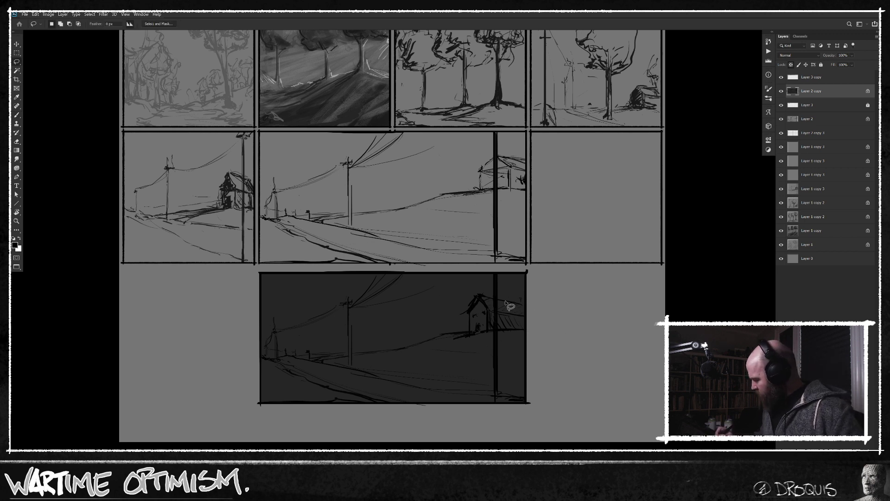
pyautogui.moveTo(528, 307)
pyautogui.mouseDown()
pyautogui.moveTo(509, 228)
pyautogui.moveTo(276, 223)
pyautogui.moveTo(215, 319)
pyautogui.moveTo(229, 361)
pyautogui.moveTo(339, 358)
pyautogui.moveTo(469, 331)
pyautogui.moveTo(480, 296)
pyautogui.moveTo(530, 306)
pyautogui.mouseUp()
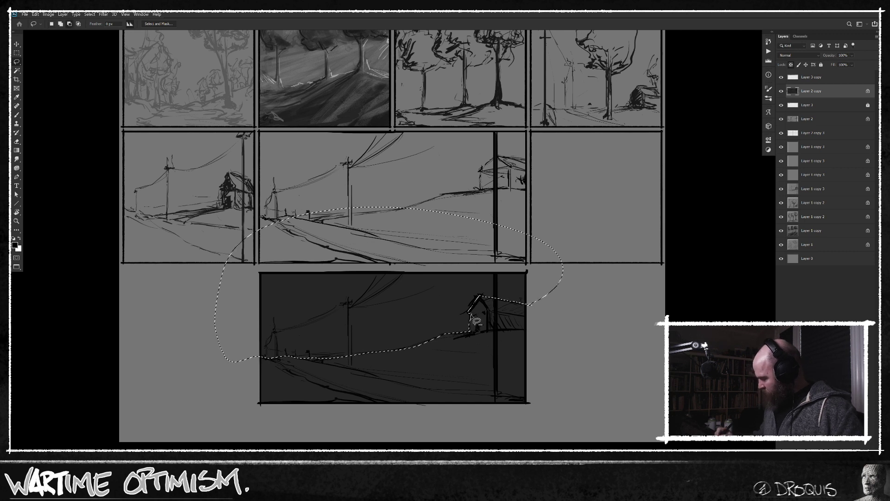
pyautogui.press('b')
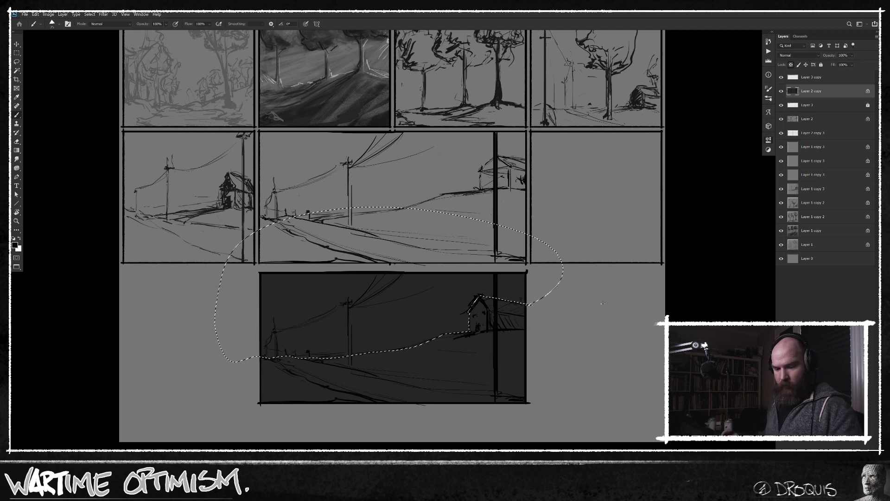
pyautogui.hotkey('ctrl', 'd')
pyautogui.moveTo(700, 222); pyautogui.dragTo(693, 208)
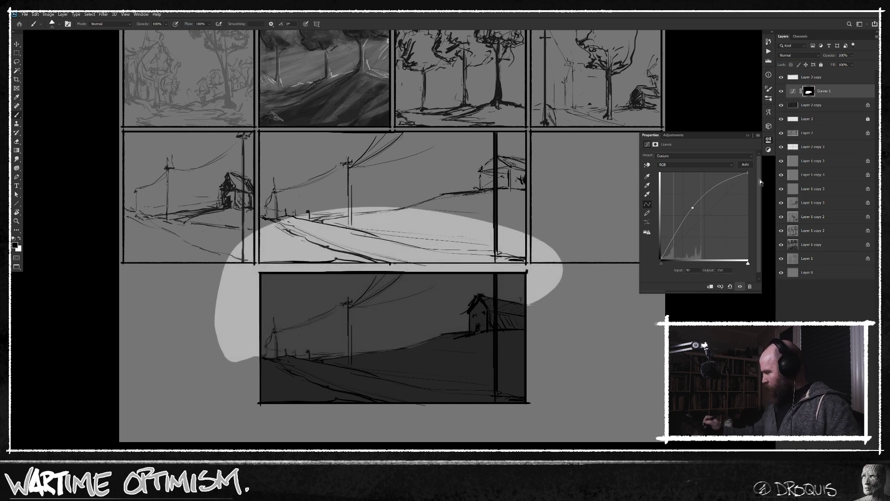
pyautogui.keyDown('alt'); pyautogui.click(835, 98); pyautogui.keyUp('alt')
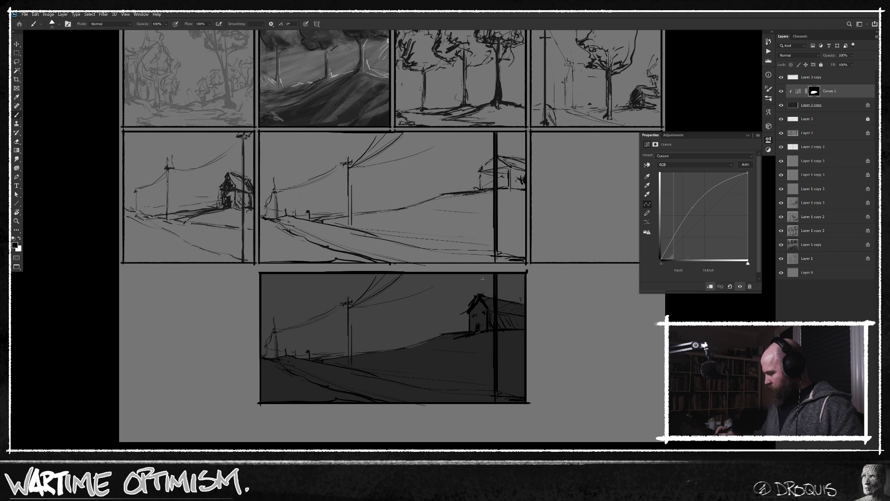
# Switch to a textured brush, enlarge it, and paint streaky darker cloud bands across the sky in the Curves mask.
pyautogui.rightClick(393, 309)
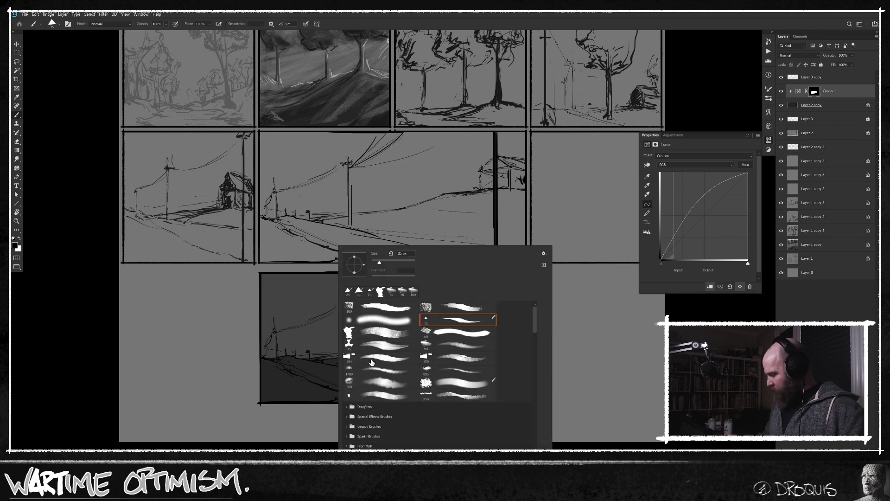
pyautogui.doubleClick(460, 345)
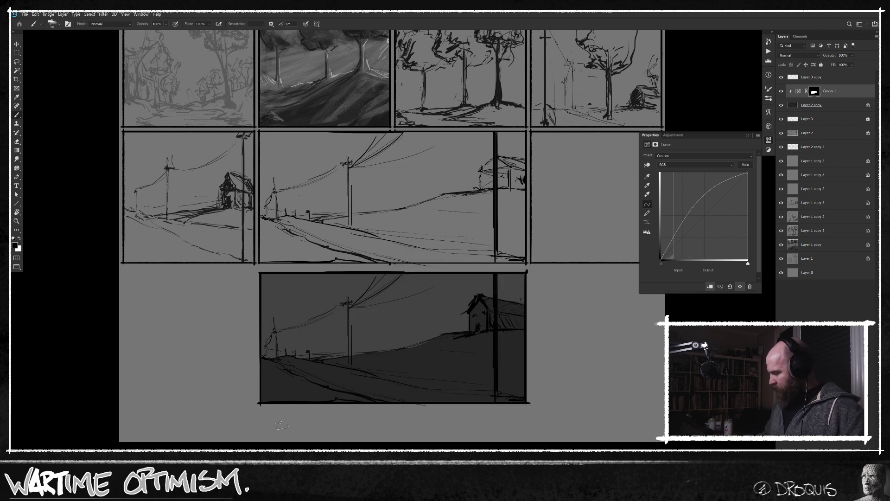
pyautogui.moveTo(292, 278); pyautogui.dragTo(354, 279)
pyautogui.press(']')
pyautogui.moveTo(264, 290)
pyautogui.mouseDown()
pyautogui.moveTo(468, 283)
pyautogui.moveTo(332, 295)
pyautogui.mouseUp()
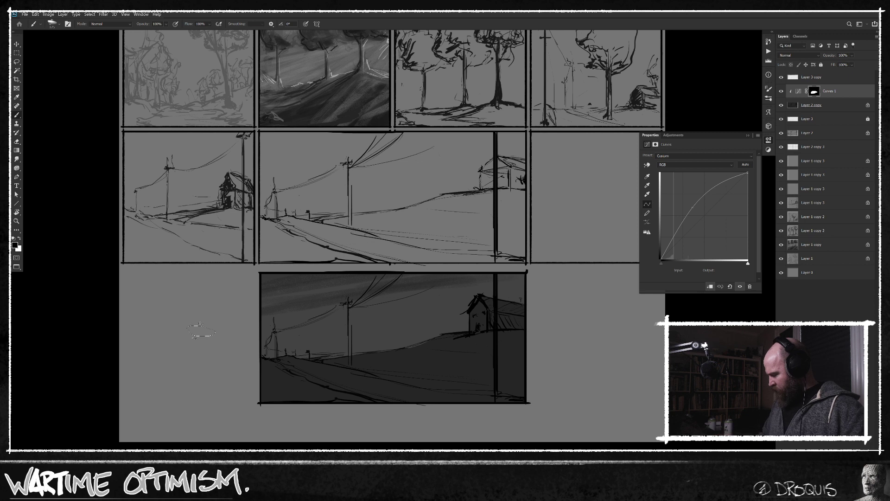
pyautogui.moveTo(323, 310); pyautogui.dragTo(343, 318)
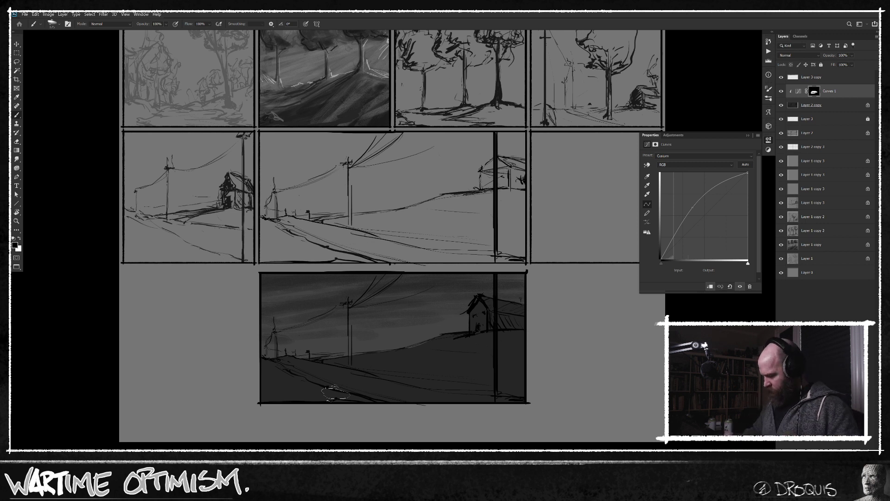
# Paint faint light along the road through the Curves mask, and touch up the hill line beside the distant poles with a smaller brush.
pyautogui.press('x')
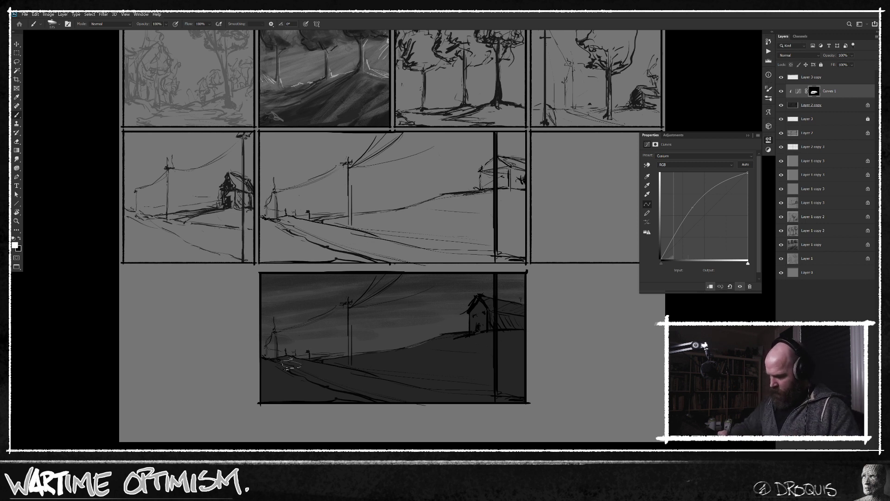
pyautogui.keyDown('alt'); pyautogui.click(331, 378); pyautogui.keyUp('alt')
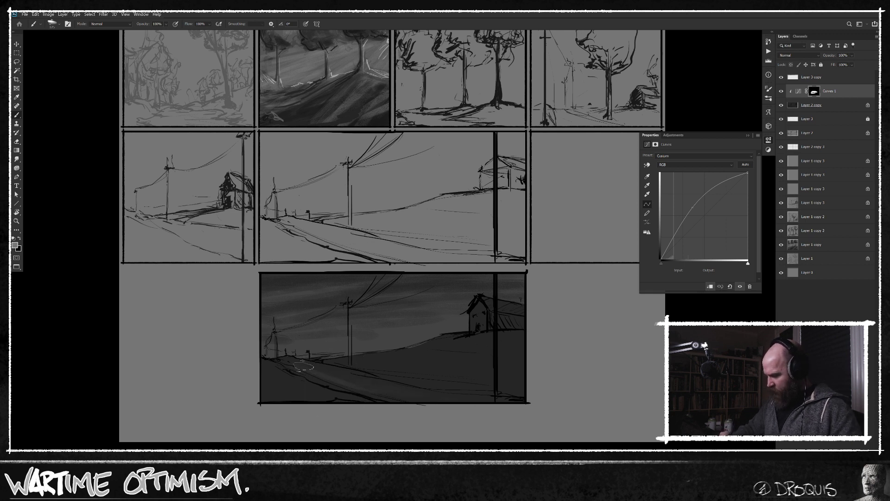
pyautogui.press('[')
pyautogui.press('[')
pyautogui.press('[')
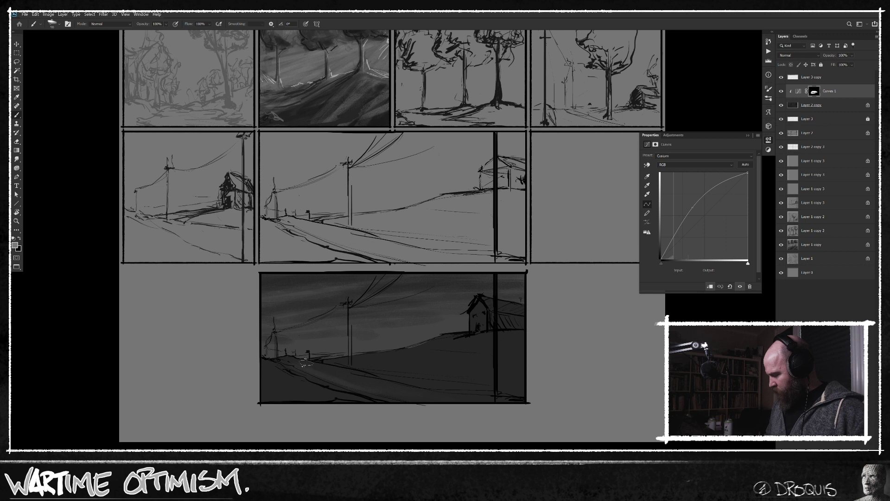
pyautogui.press('d')
pyautogui.press('x')
pyautogui.moveTo(293, 357); pyautogui.dragTo(361, 355)
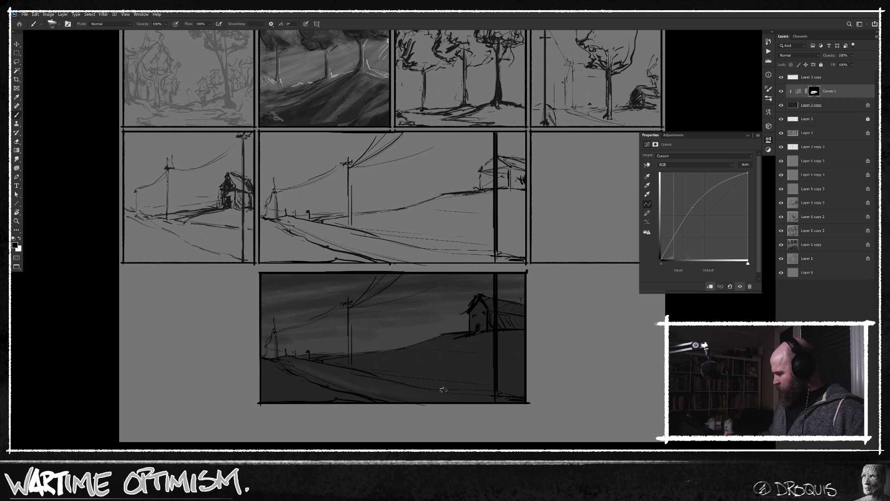
# Add a second clipped Curves adjustment that darkens the scene, invert its mask, and paint shadows onto the hillside and ground.
pyautogui.scroll(2, 497, 337)
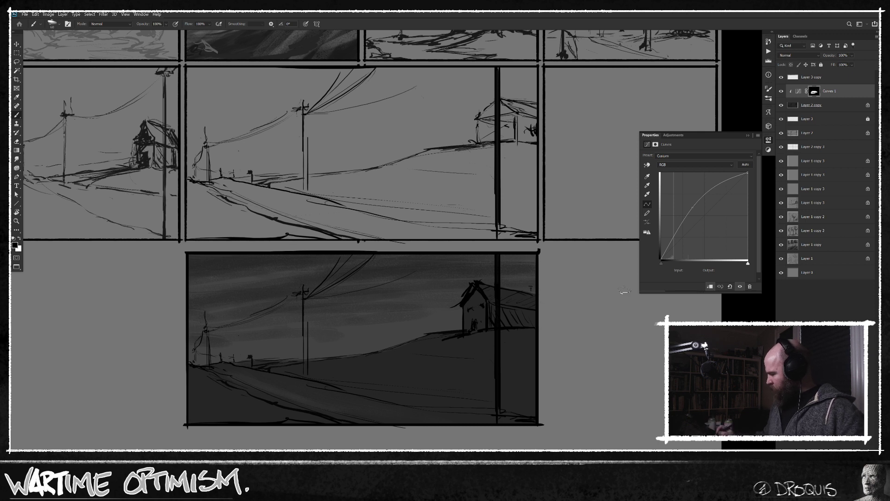
pyautogui.hotkey('ctrl', 'm')
pyautogui.click(383, 182)
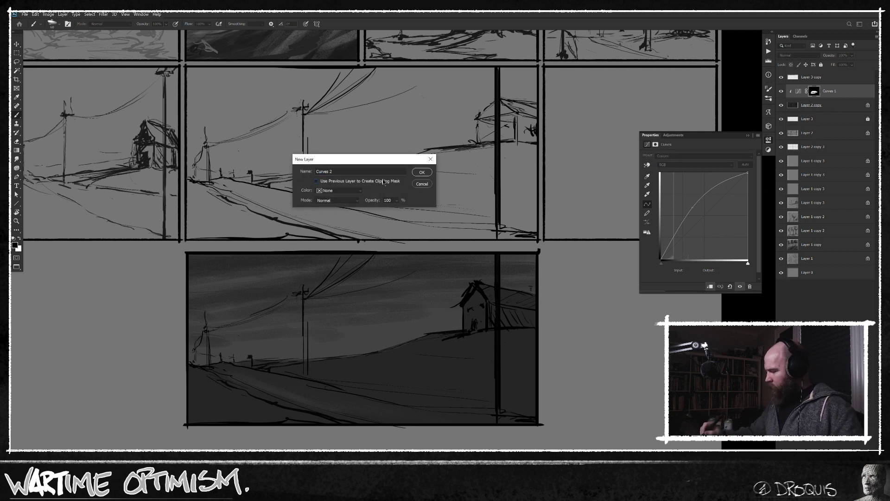
pyautogui.click(422, 172)
pyautogui.moveTo(708, 211); pyautogui.dragTo(709, 226)
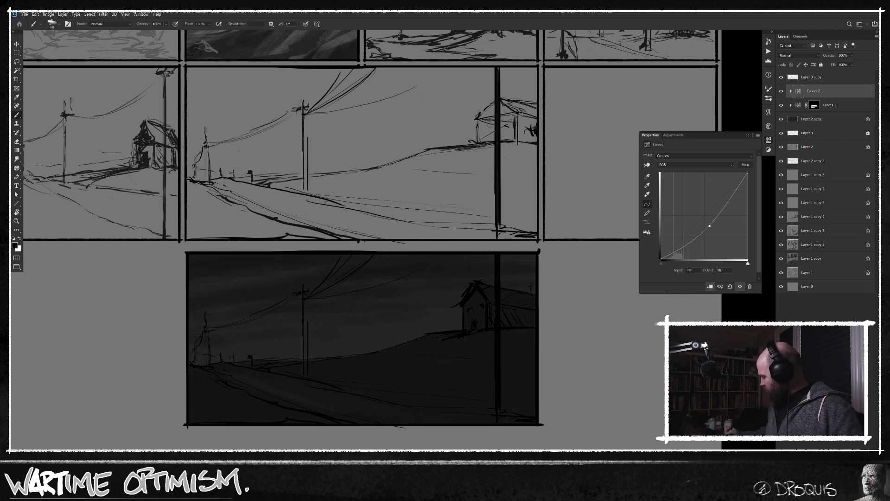
pyautogui.hotkey('ctrl', 'i')
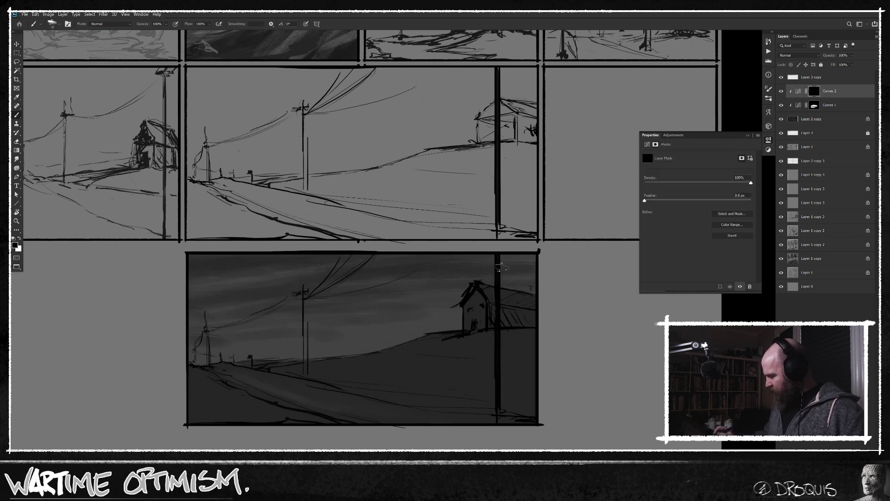
pyautogui.press('x')
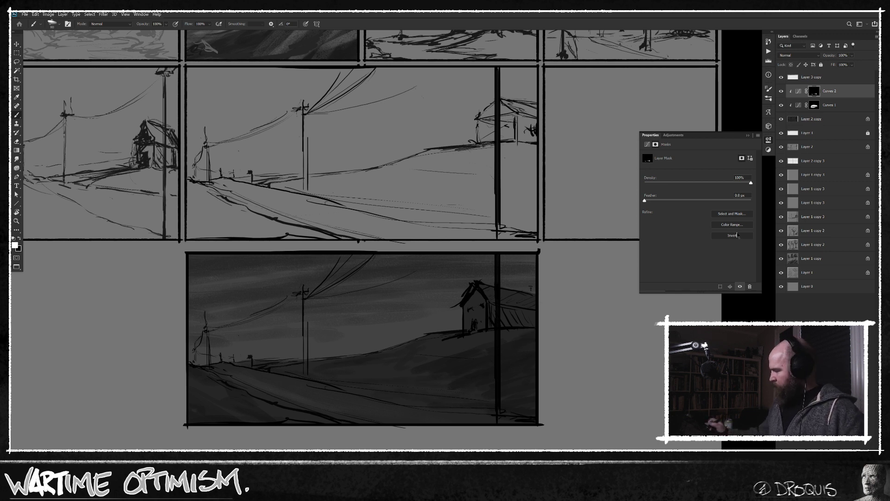
# Add a new layer clipped to the darkened scene and set the painting colour to grey 5e5e5e.
pyautogui.hotkey('ctrl', 'alt', 'shift', 'n')
pyautogui.keyDown('alt'); pyautogui.click(848, 97); pyautogui.keyUp('alt')
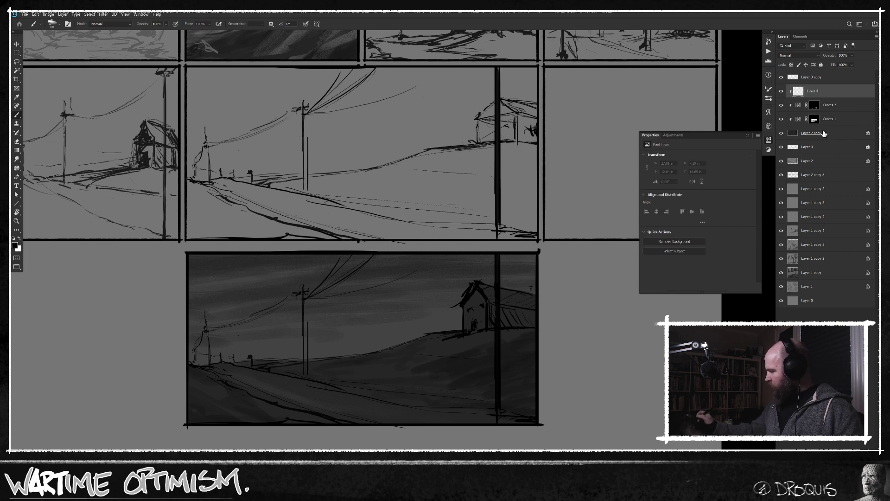
pyautogui.keyDown('alt'); pyautogui.click(275, 348); pyautogui.keyUp('alt')
pyautogui.press('n')
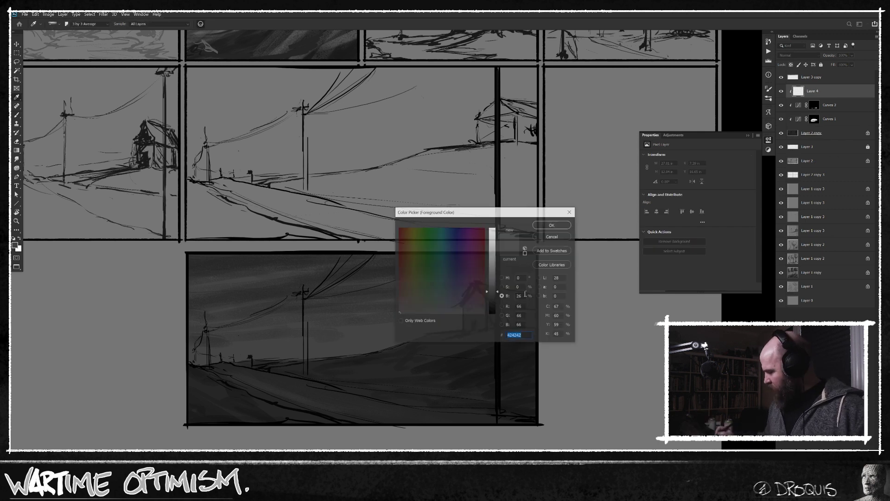
pyautogui.moveTo(495, 291); pyautogui.dragTo(495, 284)
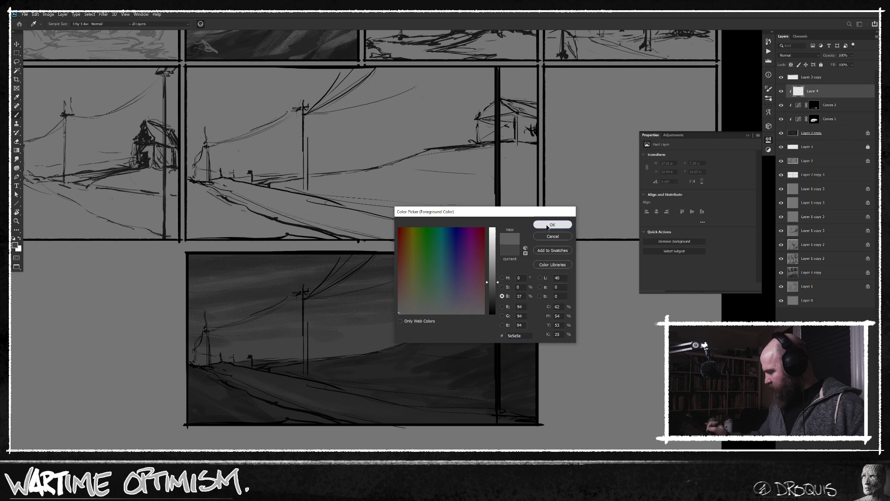
pyautogui.click(552, 225)
# Paint a pale glow along the horizon around the distant poles, undoing the stray stroke across the middle pole.
pyautogui.press('[')
pyautogui.press('[')
pyautogui.press('[')
pyautogui.press('[')
pyautogui.press('[')
pyautogui.press('[')
pyautogui.press('[')
pyautogui.press('[')
pyautogui.press('[')
pyautogui.moveTo(223, 362); pyautogui.dragTo(258, 353)
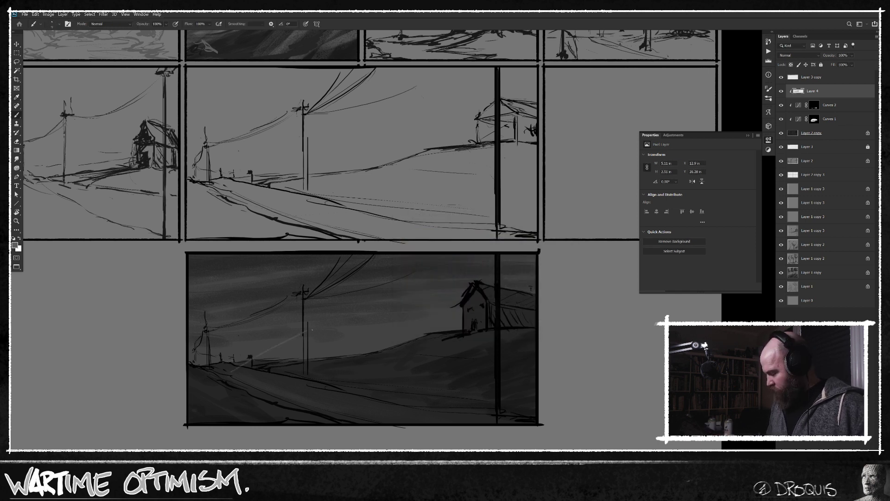
pyautogui.hotkey('ctrl', 'z')
pyautogui.press('i')
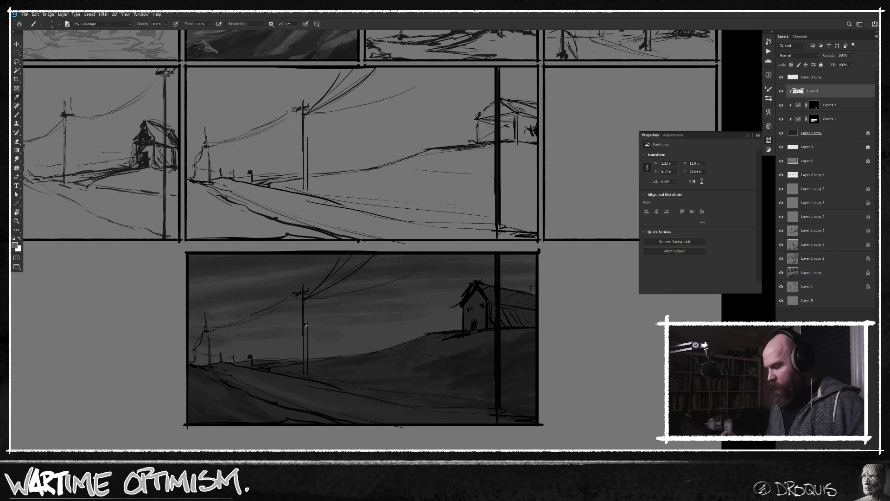
pyautogui.click(14, 245)
pyautogui.click(552, 225)
pyautogui.press('b')
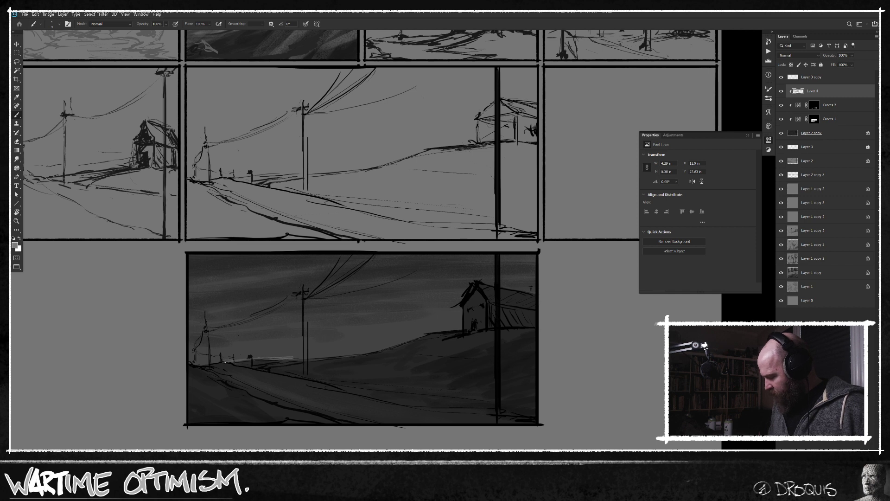
pyautogui.press(']')
pyautogui.moveTo(187, 359); pyautogui.dragTo(194, 358)
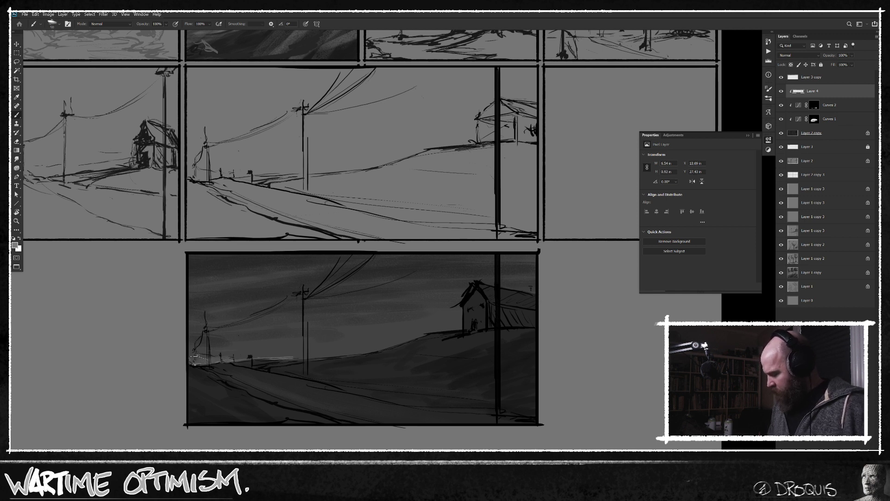
pyautogui.moveTo(251, 355)
pyautogui.mouseDown()
pyautogui.moveTo(286, 352)
pyautogui.moveTo(254, 341)
pyautogui.moveTo(286, 350)
pyautogui.moveTo(232, 355)
pyautogui.moveTo(303, 349)
pyautogui.mouseUp()
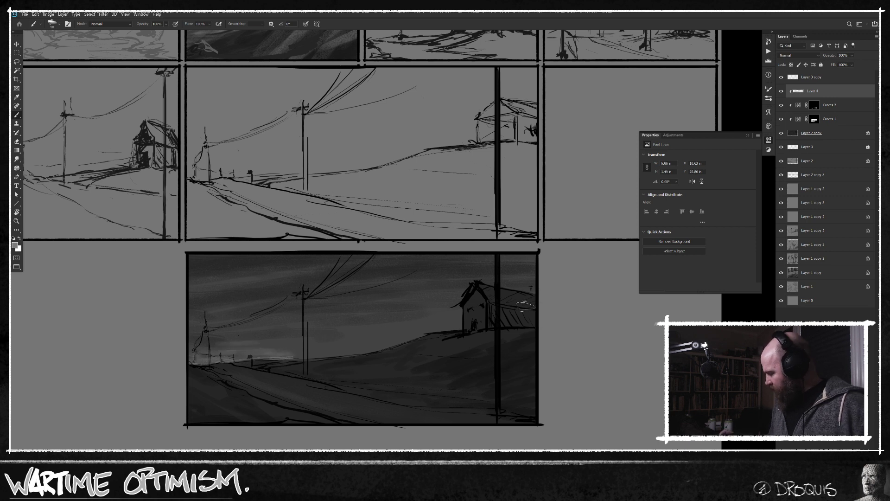
# Brush a lighter tone onto the house's gable wall and touch up the hillside below it with darker values.
pyautogui.moveTo(469, 304)
pyautogui.mouseDown()
pyautogui.moveTo(467, 314)
pyautogui.moveTo(474, 296)
pyautogui.moveTo(483, 298)
pyautogui.mouseUp()
pyautogui.moveTo(463, 328)
pyautogui.mouseDown()
pyautogui.moveTo(481, 314)
pyautogui.moveTo(472, 316)
pyautogui.mouseUp()
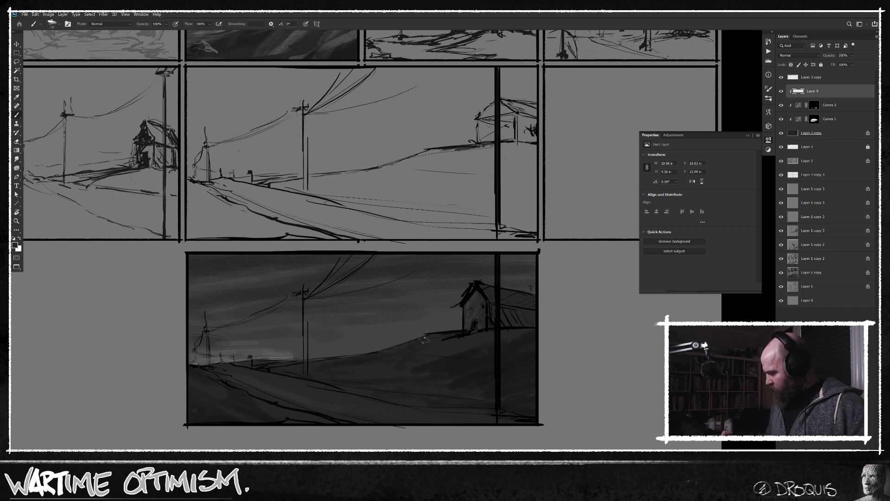
pyautogui.keyDown('alt'); pyautogui.click(401, 331); pyautogui.keyUp('alt')
pyautogui.press(']')
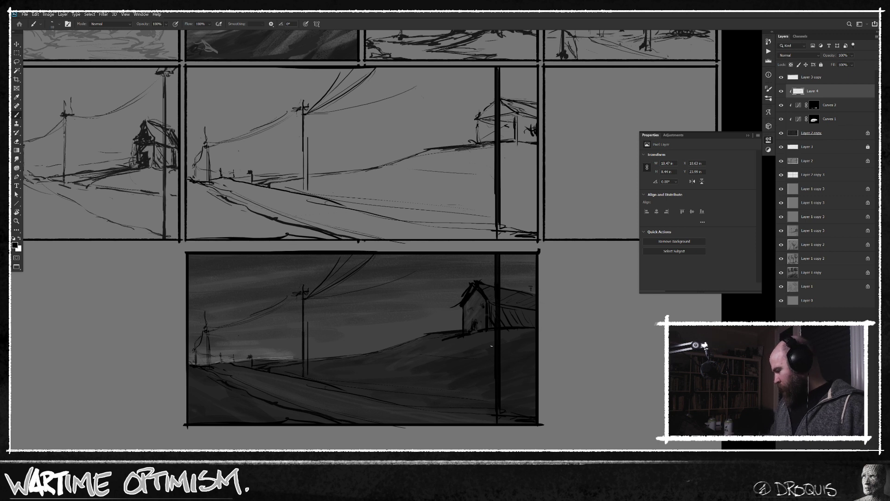
# Add a small lamp post beside the house, choose a much lighter grey, and dab a light at its top.
pyautogui.scroll(2, 481, 348)
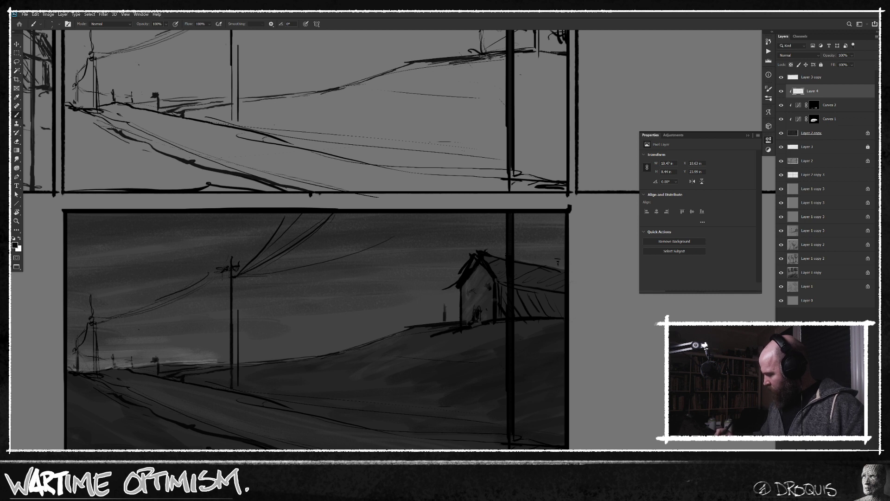
pyautogui.click(15, 245)
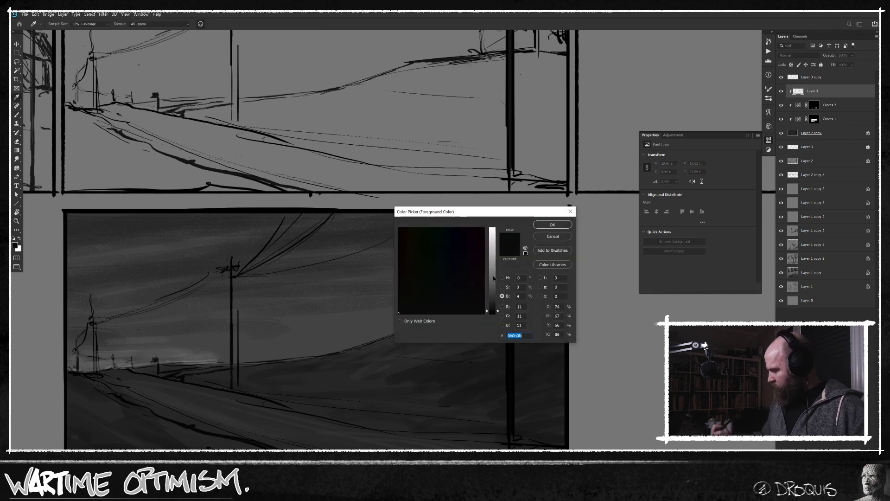
pyautogui.moveTo(493, 275); pyautogui.dragTo(493, 262)
pyautogui.click(552, 225)
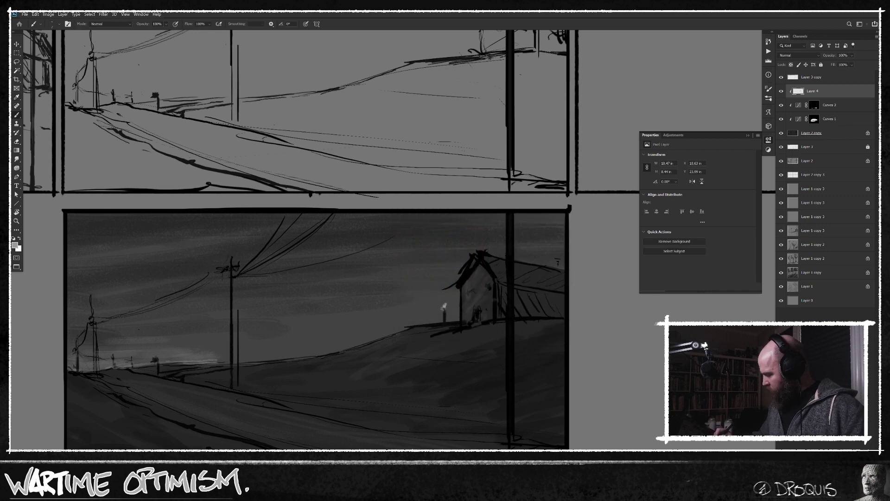
pyautogui.press(']')
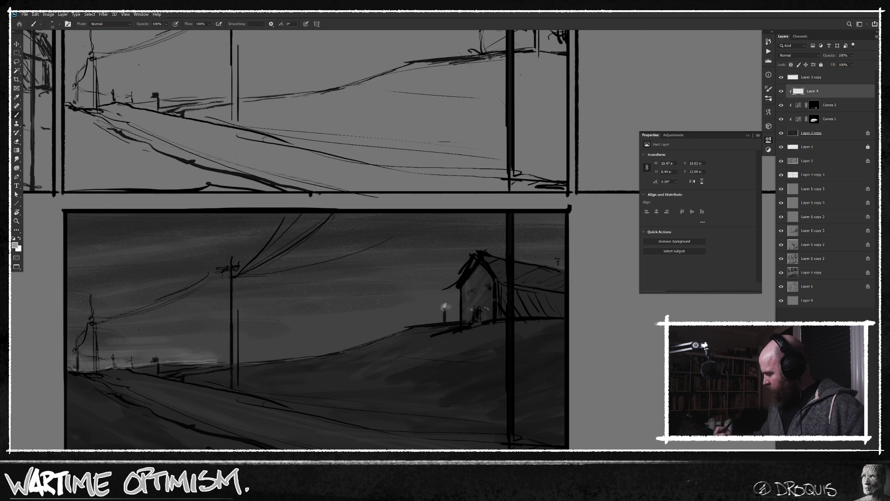
pyautogui.press(']')
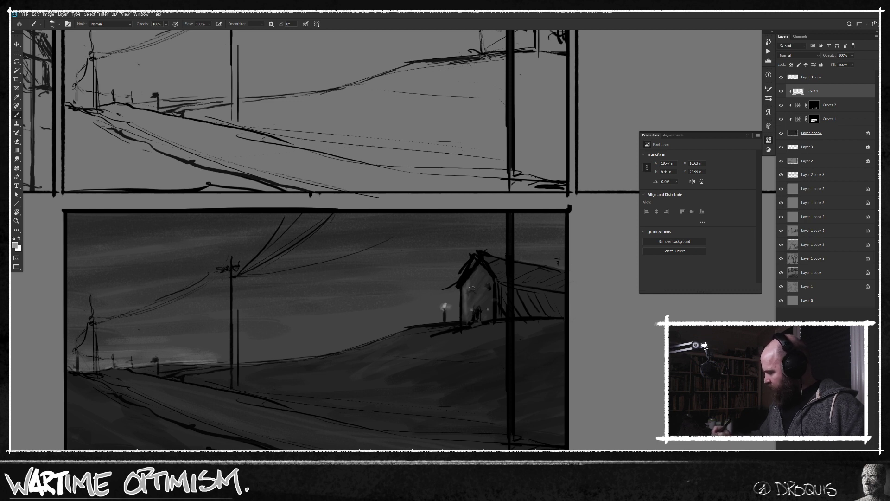
# Brush light onto the house's gable wall and build a soft glow around the lamp with a larger brush.
pyautogui.moveTo(492, 283)
pyautogui.mouseDown()
pyautogui.moveTo(489, 311)
pyautogui.moveTo(477, 295)
pyautogui.mouseUp()
pyautogui.press(']')
pyautogui.press(']')
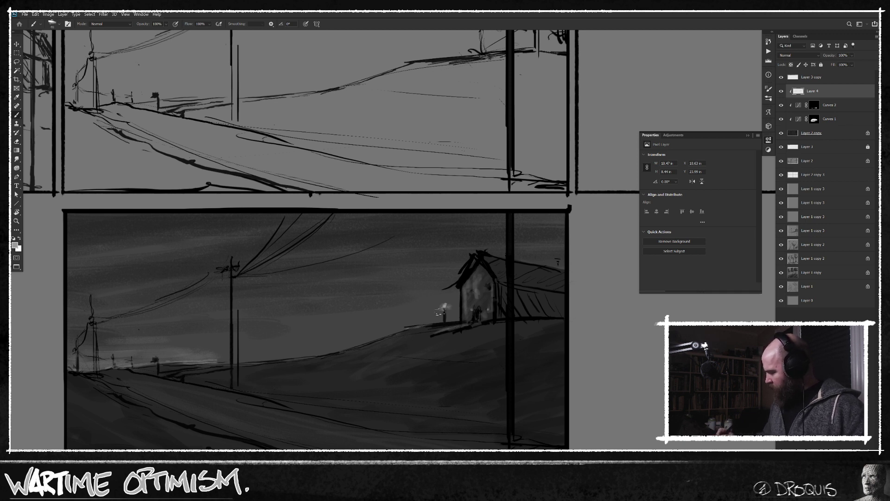
pyautogui.press(']')
pyautogui.press(']')
pyautogui.press(']')
pyautogui.press(']')
pyautogui.press(']')
pyautogui.moveTo(444, 306); pyautogui.dragTo(439, 308)
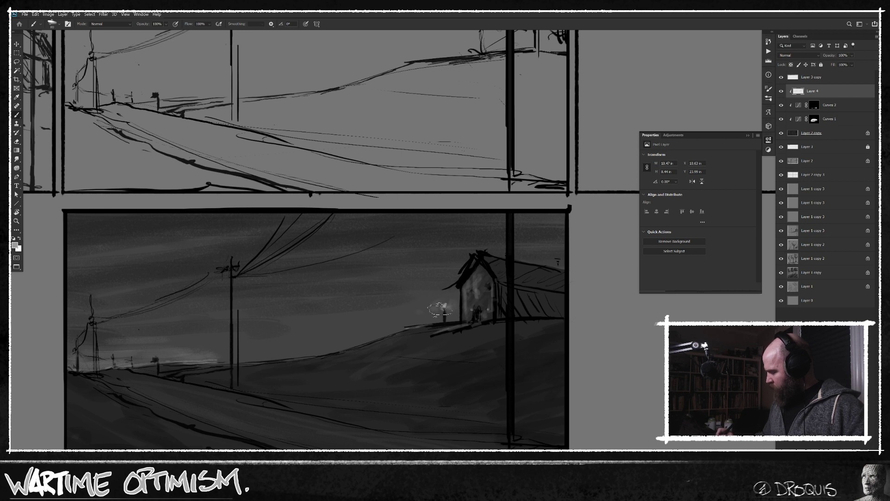
# Widen the lamp's glow over the hill edge and brush faint light streaks into the sky around the middle pole.
pyautogui.scroll(-3, 449, 304)
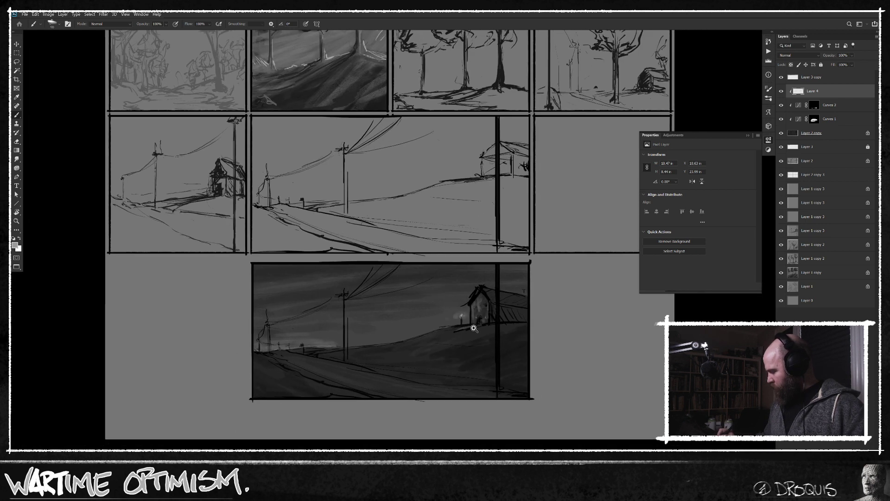
pyautogui.press(']')
pyautogui.moveTo(453, 320); pyautogui.dragTo(459, 318)
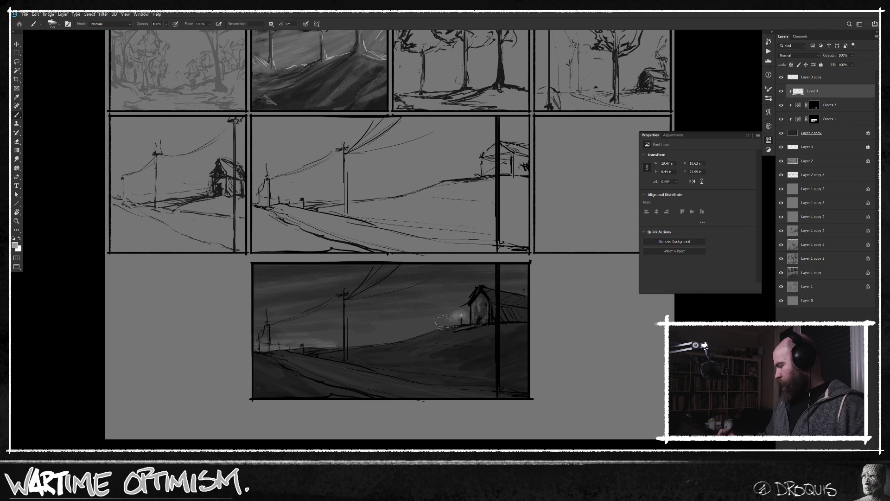
pyautogui.moveTo(366, 304); pyautogui.dragTo(394, 302)
pyautogui.moveTo(333, 289); pyautogui.dragTo(339, 286)
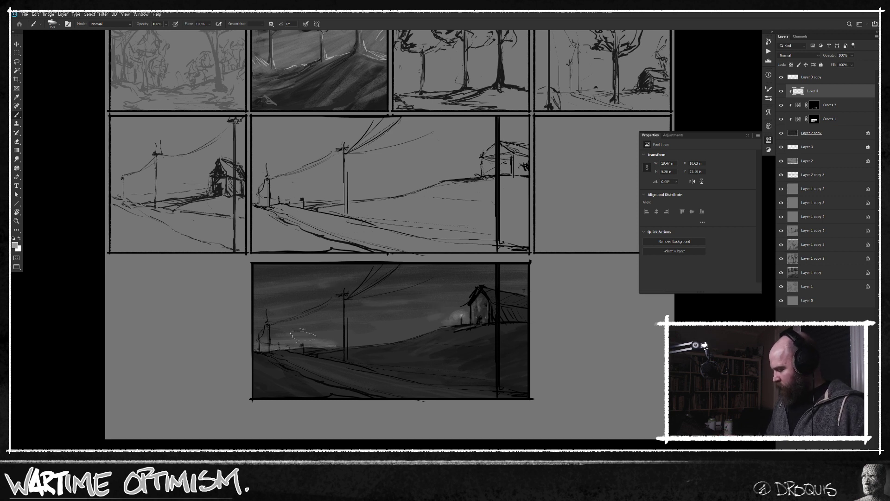
# Sample a dark tone and paint broad shadows over the foreground along the lower edge of the darkened scene.
pyautogui.keyDown('alt'); pyautogui.click(517, 371); pyautogui.keyUp('alt')
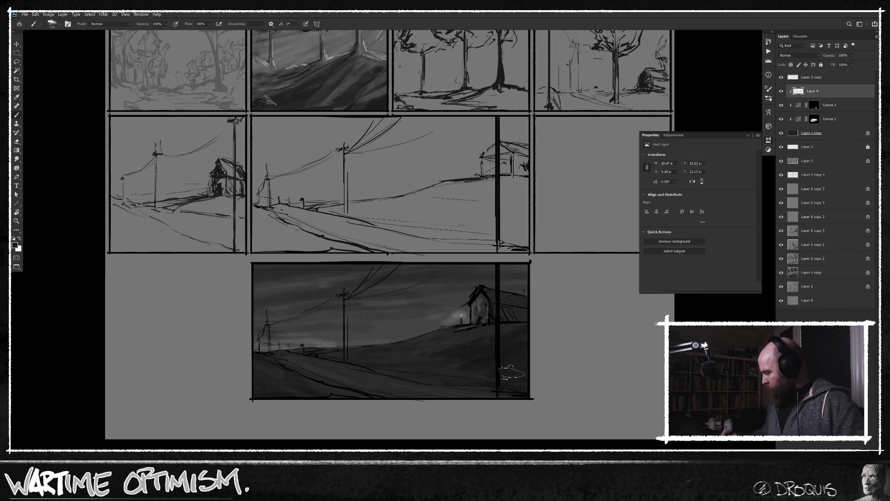
pyautogui.press('x')
pyautogui.press('x')
pyautogui.moveTo(538, 358)
pyautogui.mouseDown()
pyautogui.moveTo(468, 384)
pyautogui.moveTo(445, 381)
pyautogui.mouseUp()
pyautogui.moveTo(514, 399)
pyautogui.mouseDown()
pyautogui.moveTo(509, 388)
pyautogui.moveTo(324, 399)
pyautogui.moveTo(262, 387)
pyautogui.moveTo(396, 405)
pyautogui.moveTo(258, 392)
pyautogui.moveTo(286, 389)
pyautogui.moveTo(334, 408)
pyautogui.moveTo(330, 394)
pyautogui.mouseUp()
pyautogui.press('[')
pyautogui.press('[')
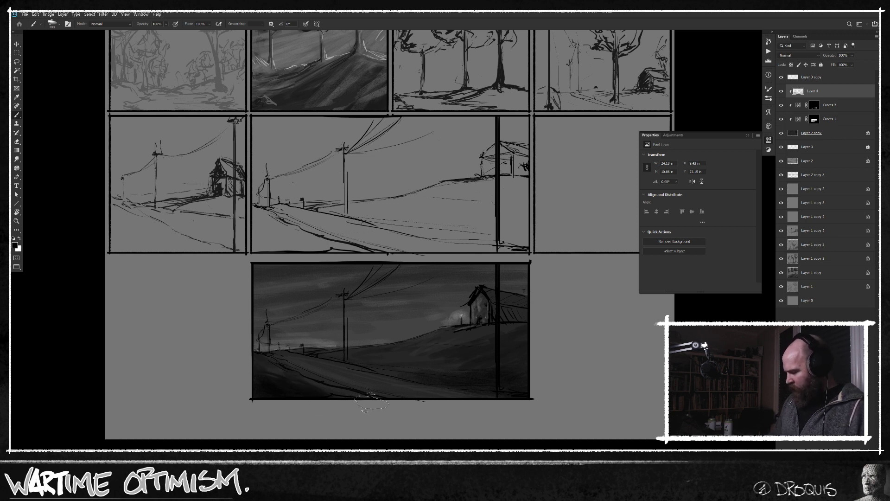
# Darken the foreground around the base of the thick pole and extend the pole down to the frame's lower edge.
pyautogui.press('[')
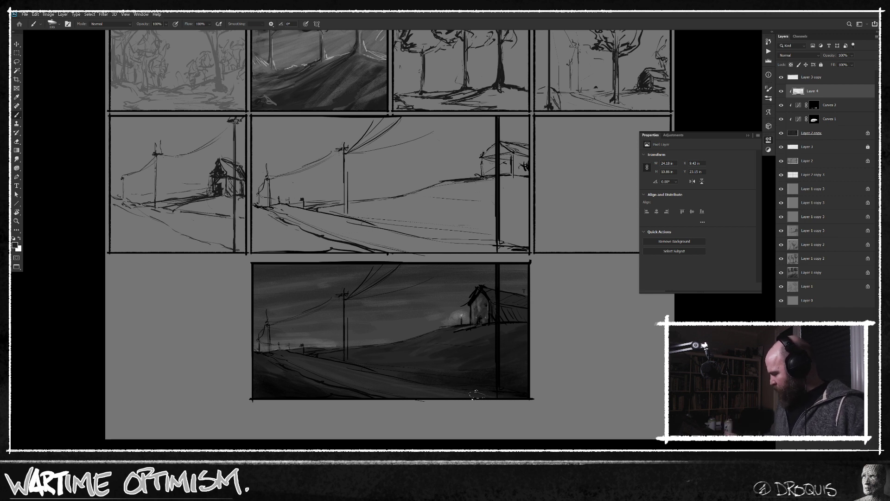
pyautogui.keyDown('alt'); pyautogui.click(447, 386); pyautogui.keyUp('alt')
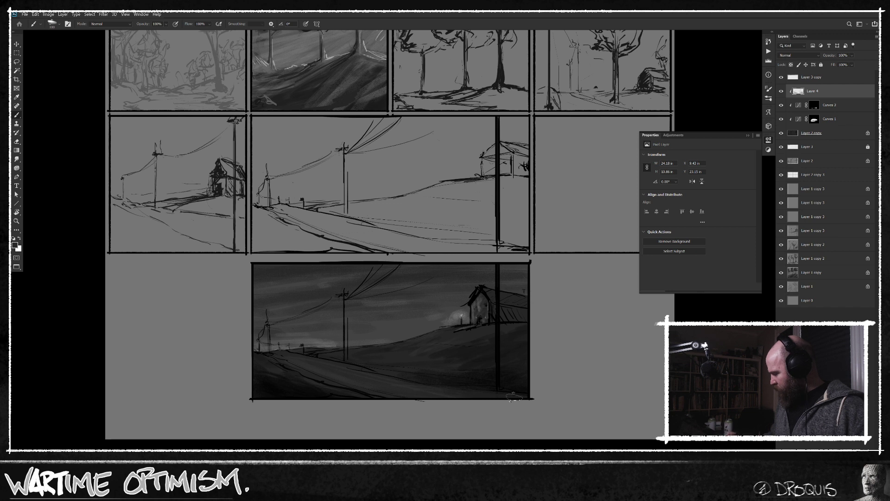
pyautogui.keyDown('alt'); pyautogui.click(497, 331); pyautogui.keyUp('alt')
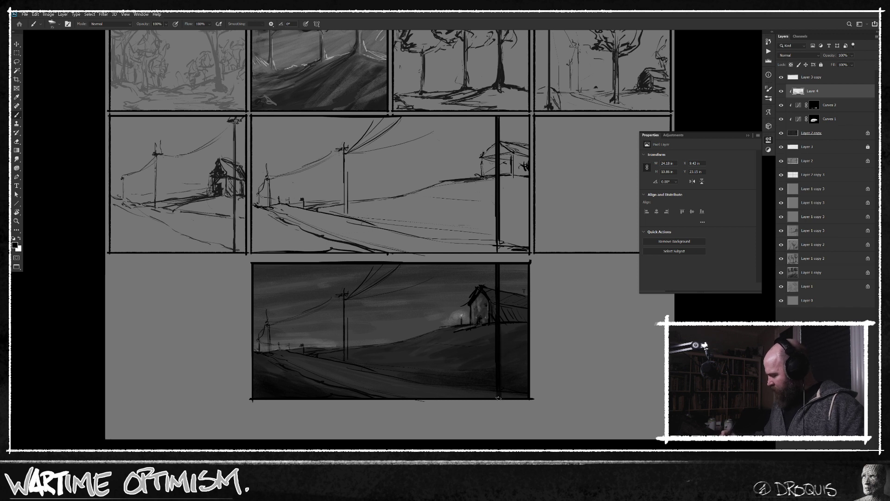
# Choose a different brush preset and draw bold black lines along the road's edge from the horizon down into the foreground.
pyautogui.scroll(2, 294, 361)
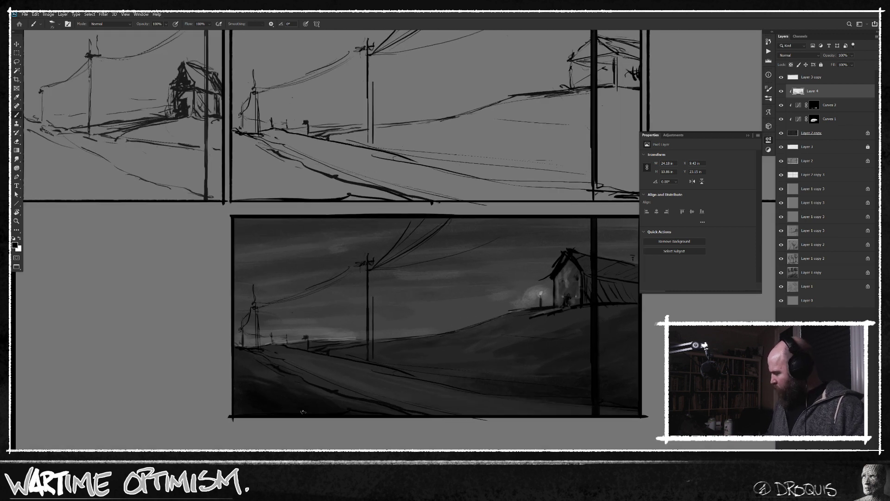
pyautogui.hscroll(3, 519, 361)
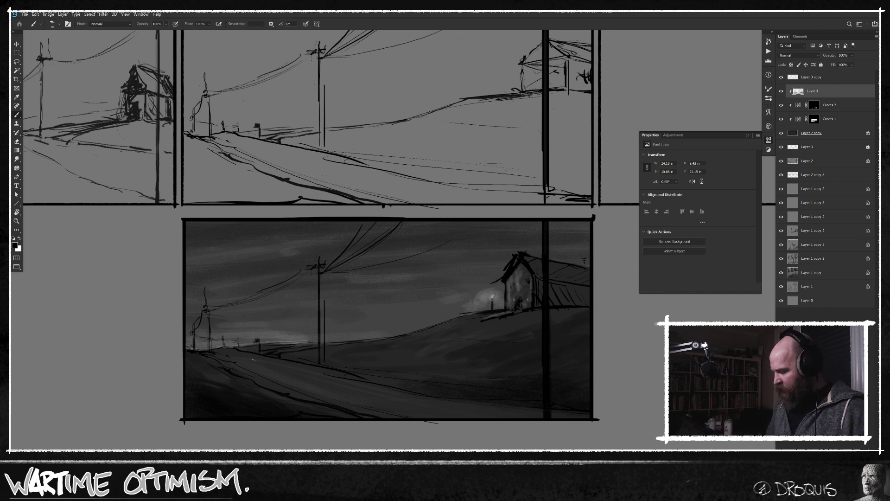
pyautogui.scroll(2, 244, 362)
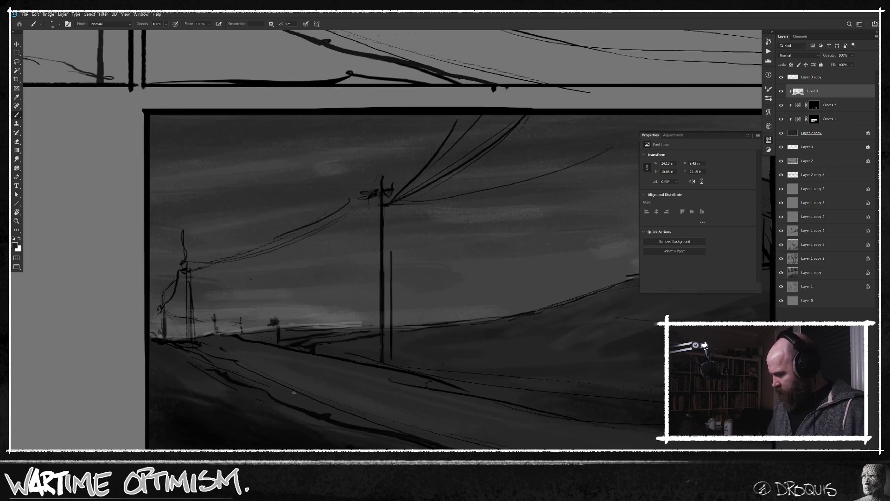
pyautogui.rightClick(383, 276)
pyautogui.doubleClick(509, 321)
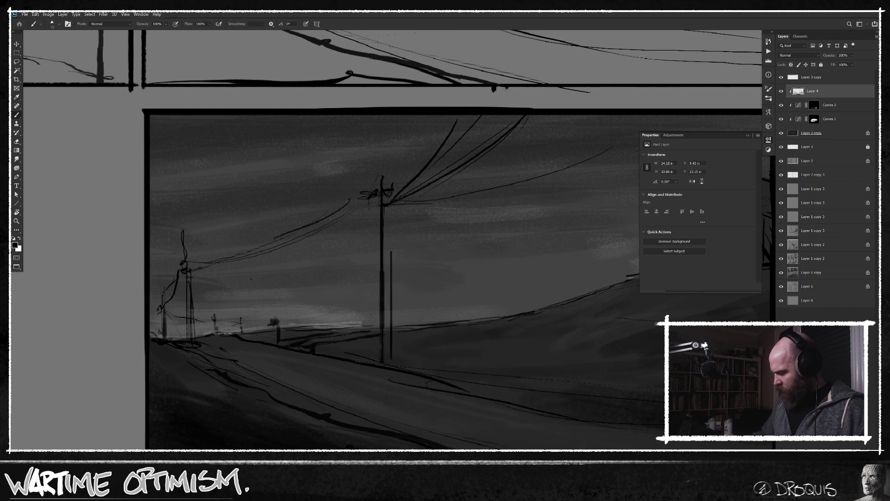
pyautogui.moveTo(210, 349); pyautogui.dragTo(312, 410)
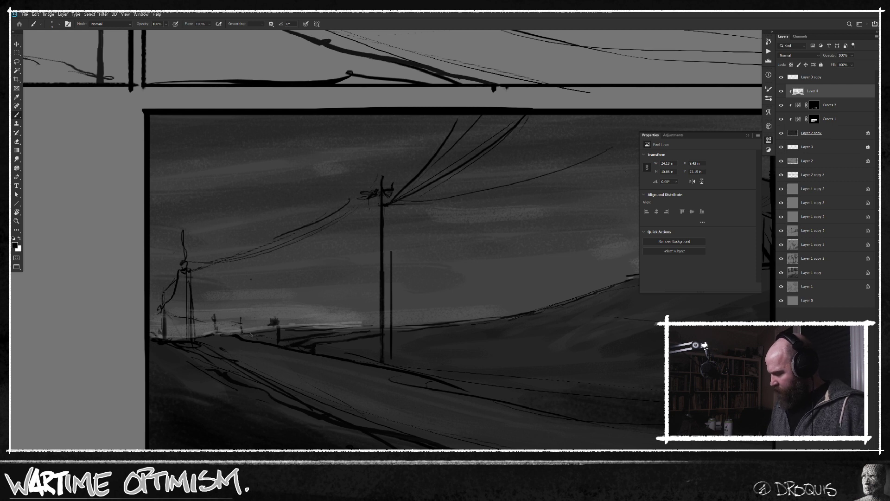
pyautogui.moveTo(224, 348); pyautogui.dragTo(390, 448)
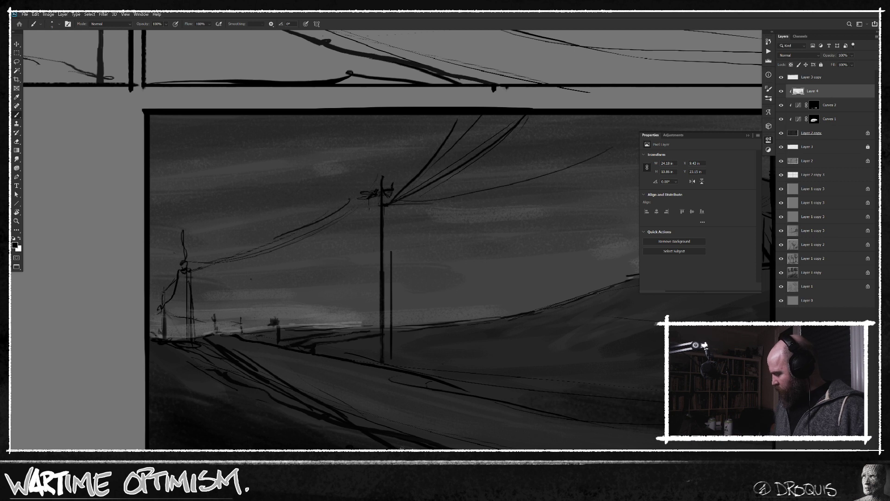
pyautogui.moveTo(218, 337)
pyautogui.mouseDown()
pyautogui.moveTo(245, 342)
pyautogui.moveTo(211, 337)
pyautogui.mouseUp()
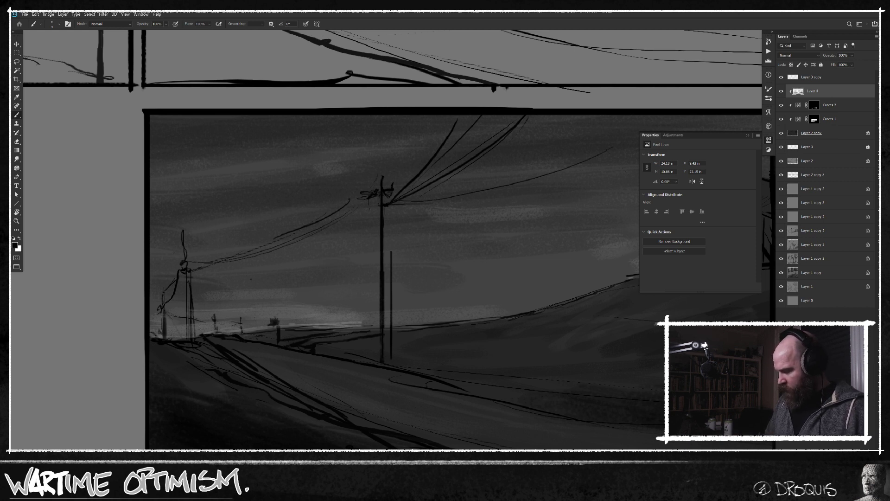
# Sketch tiny dark shapes on the horizon where the road begins, choose a lighter grey, and dab a small light beside them.
pyautogui.moveTo(202, 322)
pyautogui.mouseDown()
pyautogui.moveTo(202, 332)
pyautogui.moveTo(210, 324)
pyautogui.mouseUp()
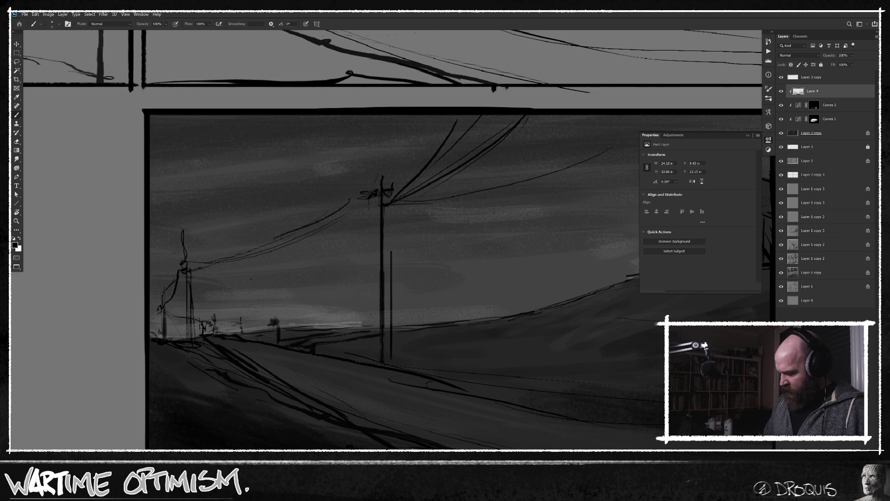
pyautogui.moveTo(210, 324); pyautogui.dragTo(212, 317)
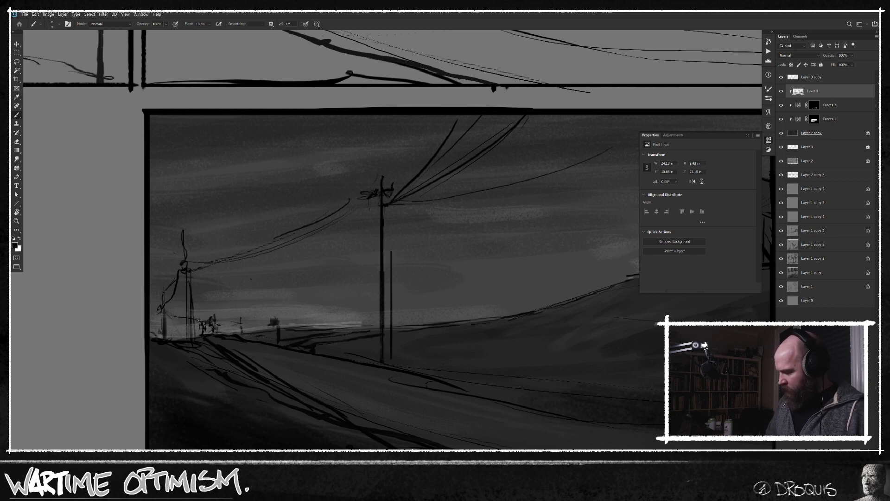
pyautogui.moveTo(201, 316); pyautogui.dragTo(202, 323)
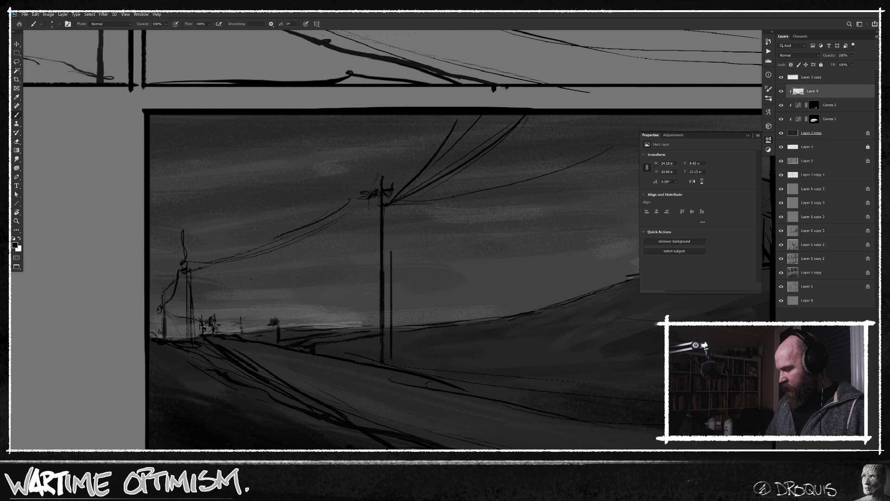
pyautogui.click(14, 244)
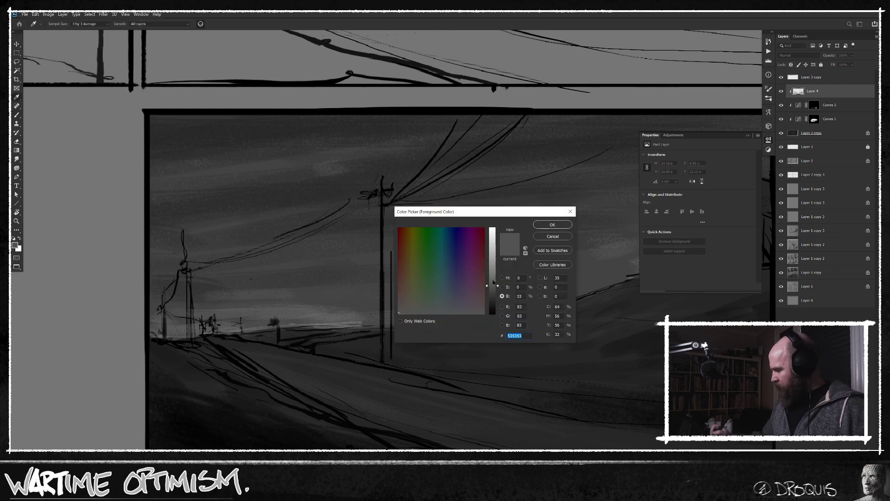
pyautogui.click(553, 225)
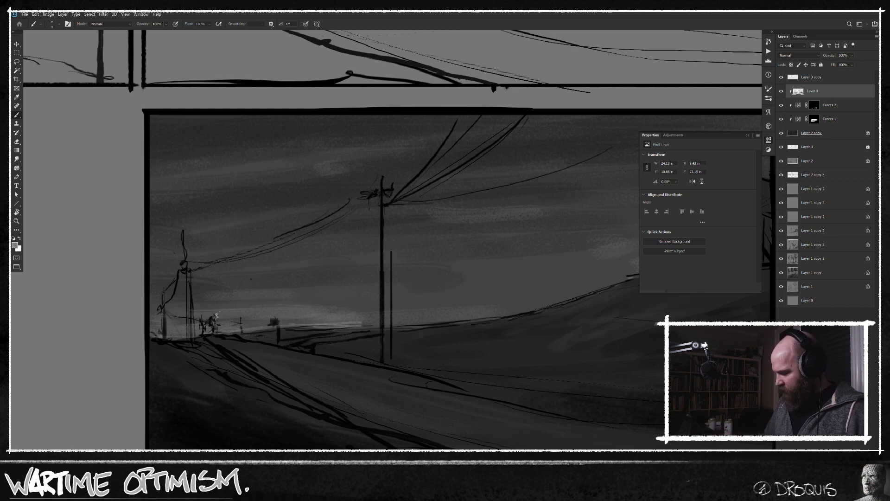
pyautogui.hscroll(4, 471, 364)
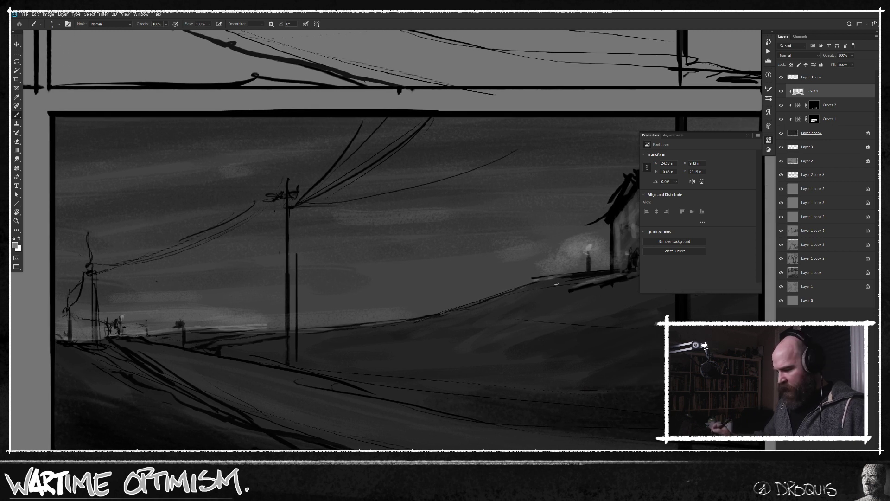
pyautogui.hscroll(-5, 414, 358)
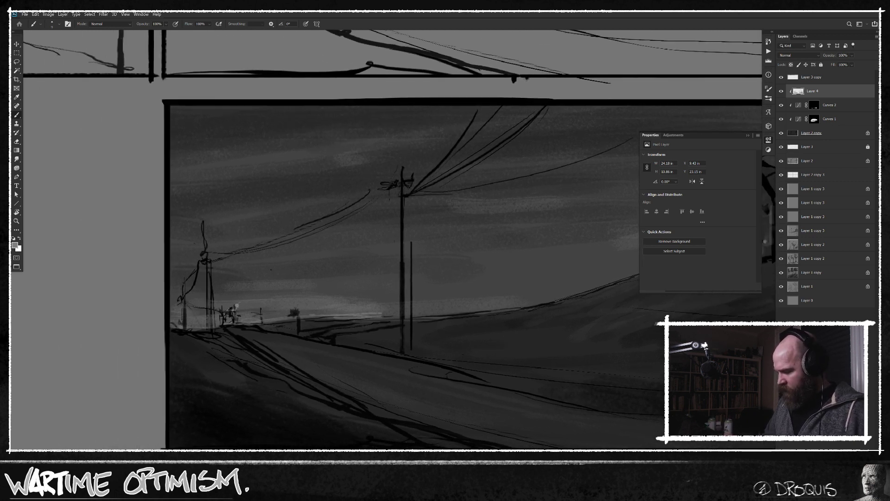
pyautogui.scroll(-3, 496, 341)
pyautogui.hscroll(7, 544, 354)
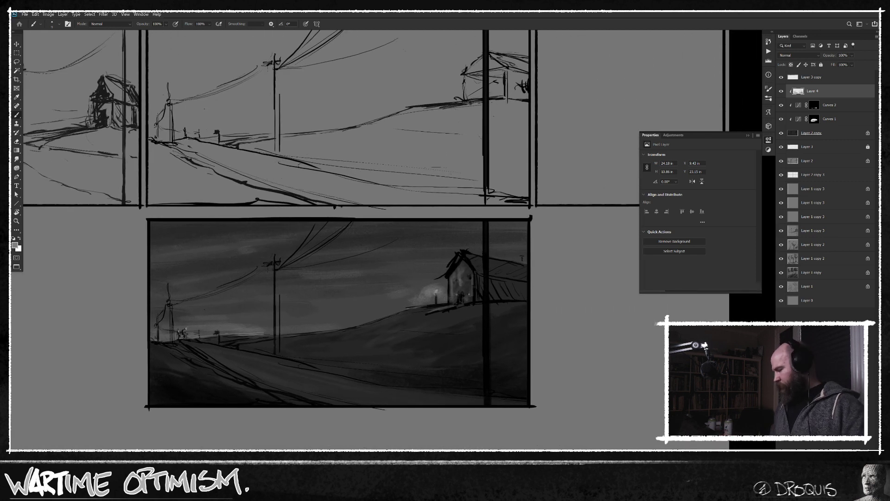
pyautogui.scroll(-4, 499, 366)
pyautogui.scroll(2, 571, 356)
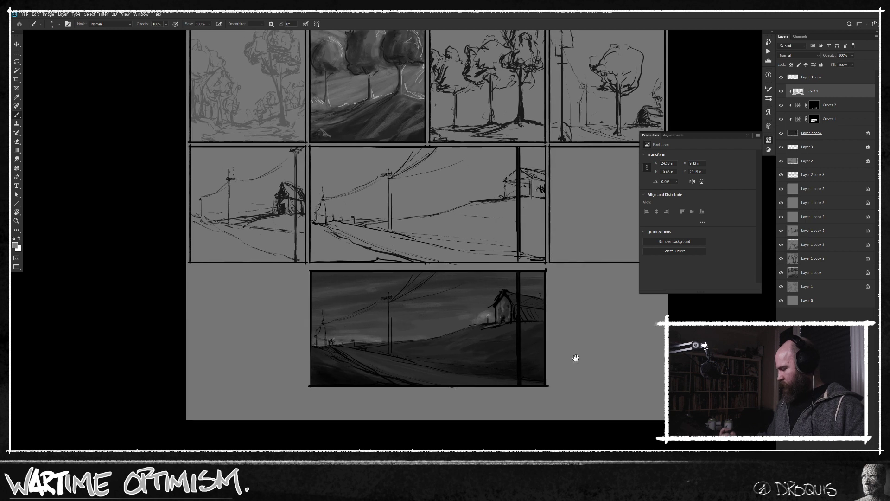
pyautogui.hscroll(2, 565, 359)
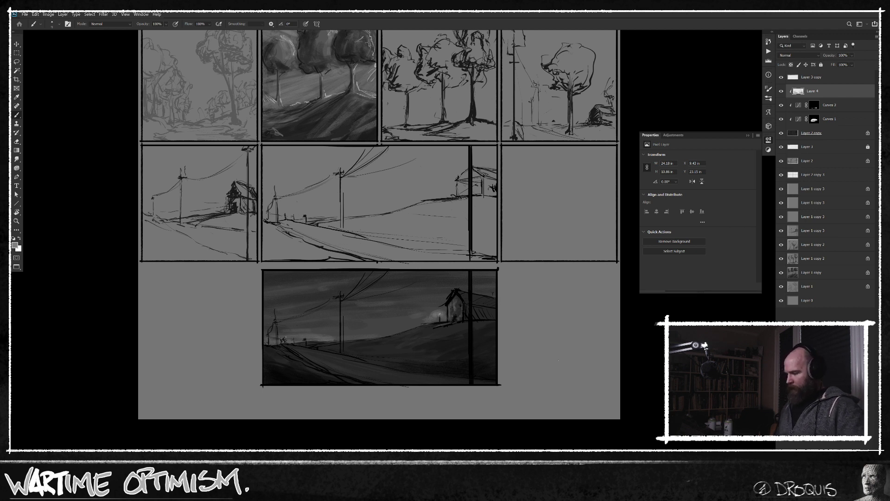
# Darken the long side of the house around the thick pole with black strokes.
pyautogui.moveTo(483, 329); pyautogui.dragTo(496, 323)
pyautogui.keyDown('alt'); pyautogui.click(484, 311); pyautogui.keyUp('alt')
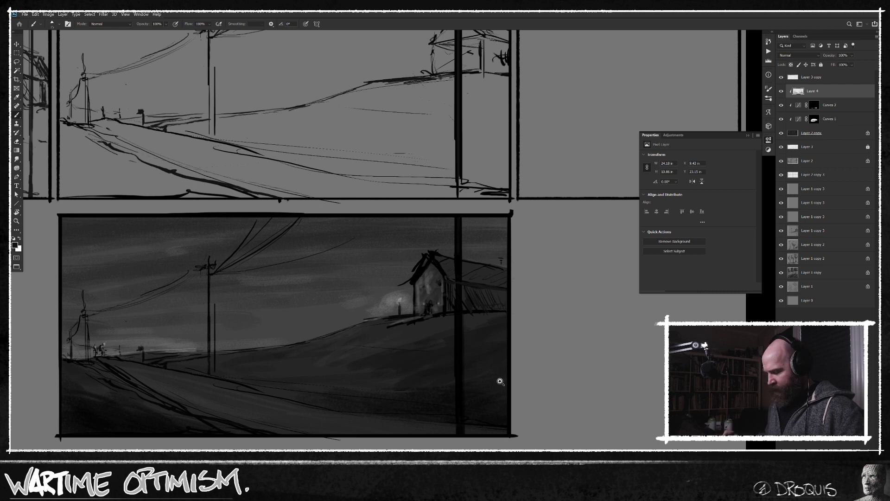
# Choose the textured brush preset, enlarge it, and brush soft cloud tones across the sky of the darkened scene.
pyautogui.scroll(-2, 499, 379)
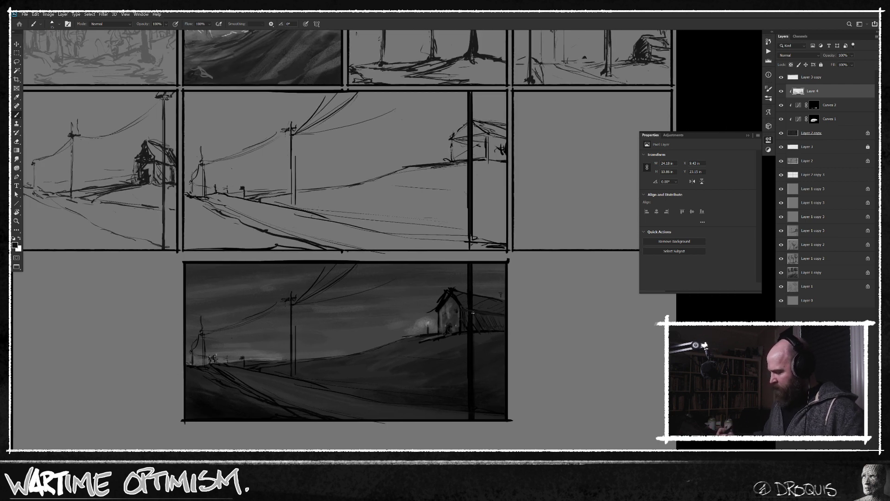
pyautogui.rightClick(389, 299)
pyautogui.doubleClick(514, 351)
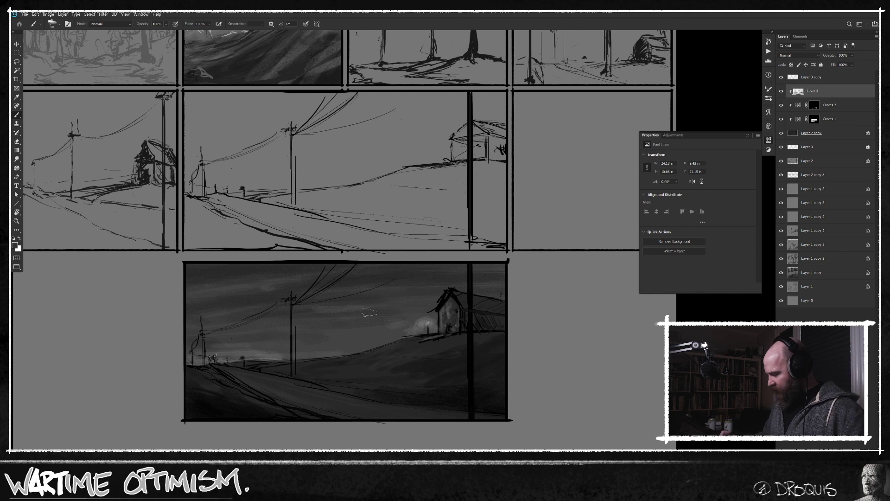
pyautogui.moveTo(394, 280)
pyautogui.mouseDown()
pyautogui.moveTo(386, 282)
pyautogui.moveTo(408, 286)
pyautogui.mouseUp()
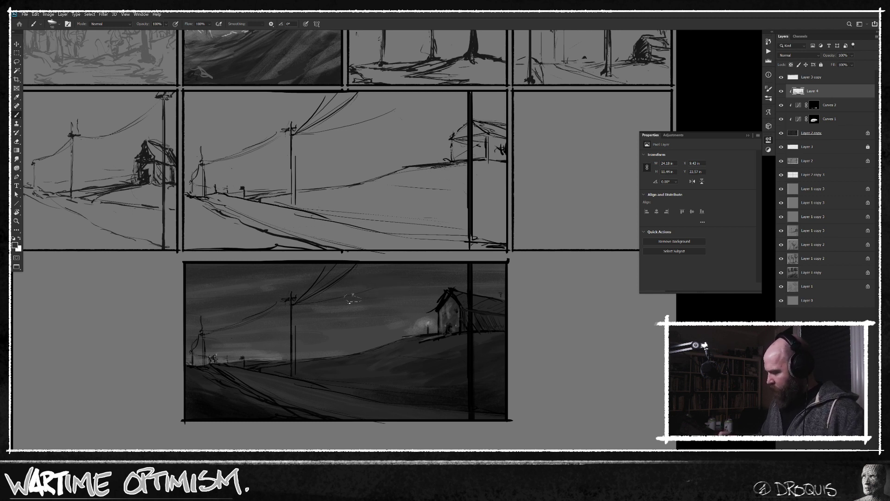
pyautogui.press(']')
pyautogui.press(']')
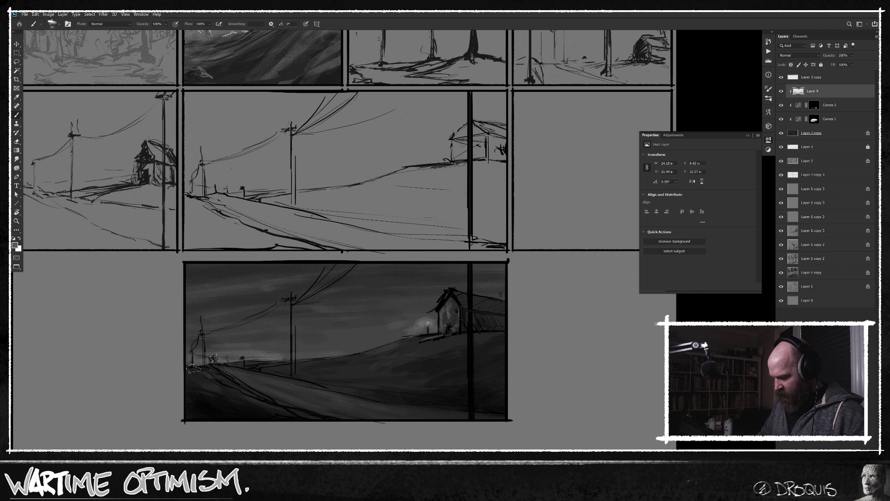
pyautogui.moveTo(575, 396); pyautogui.dragTo(538, 407)
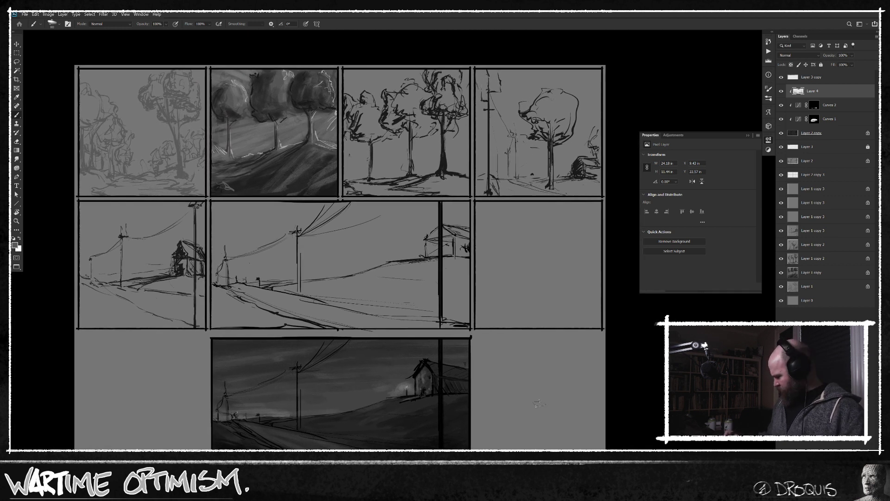
pyautogui.press('f')
pyautogui.press('f')
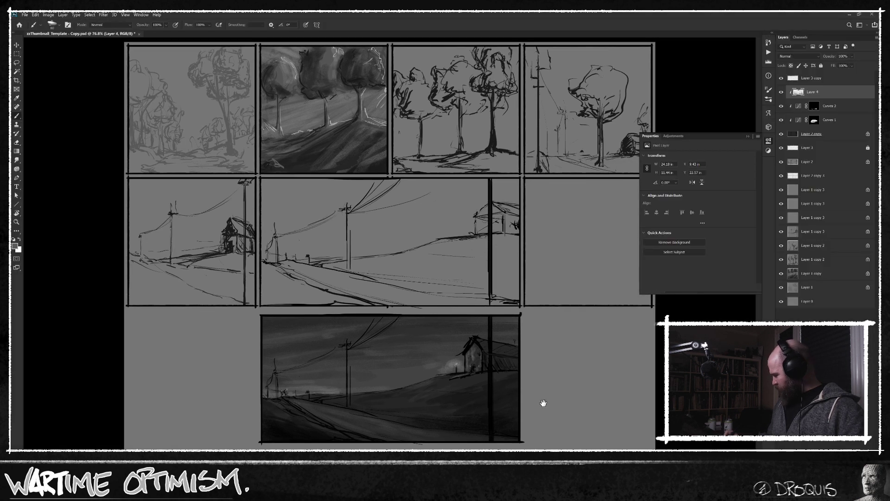
pyautogui.press('f')
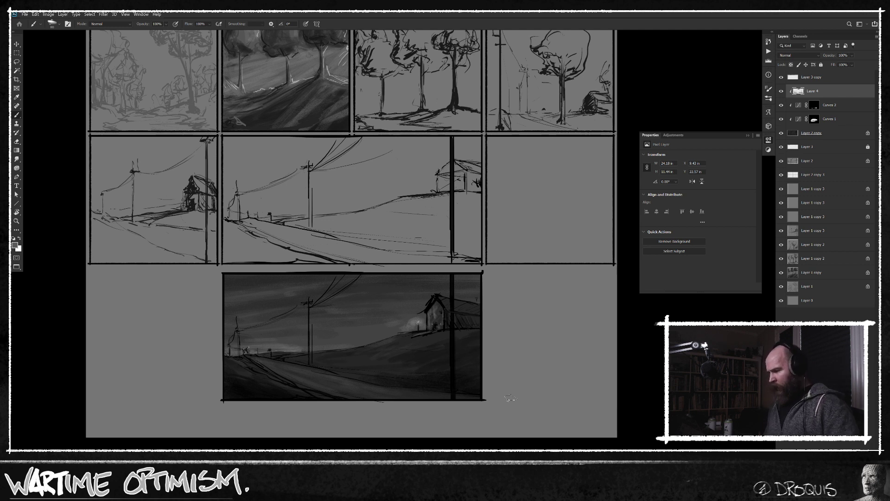
pyautogui.scroll(2, 542, 332)
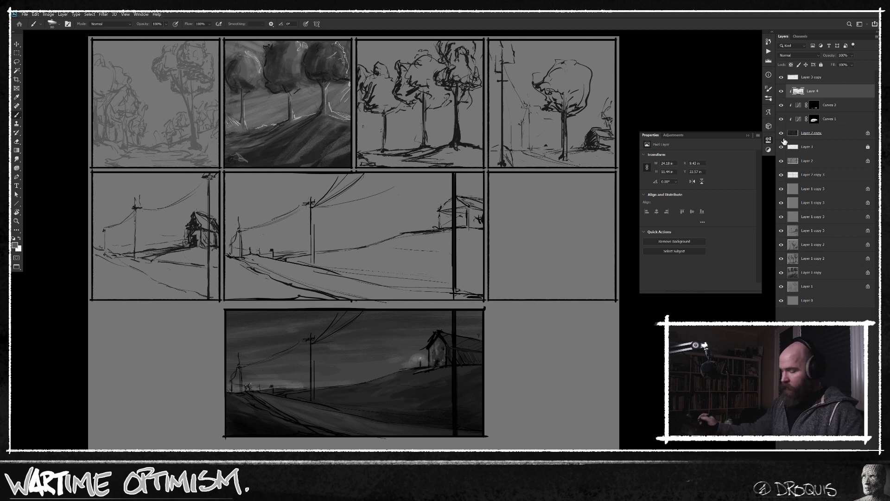
# On a new layer with a harder brush preset, extend the thick pole above the dark scene's frame and sweep a wire up from the middle pole.
pyautogui.hotkey('ctrl', 'shift', 'alt', 'n')
pyautogui.rightClick(383, 340)
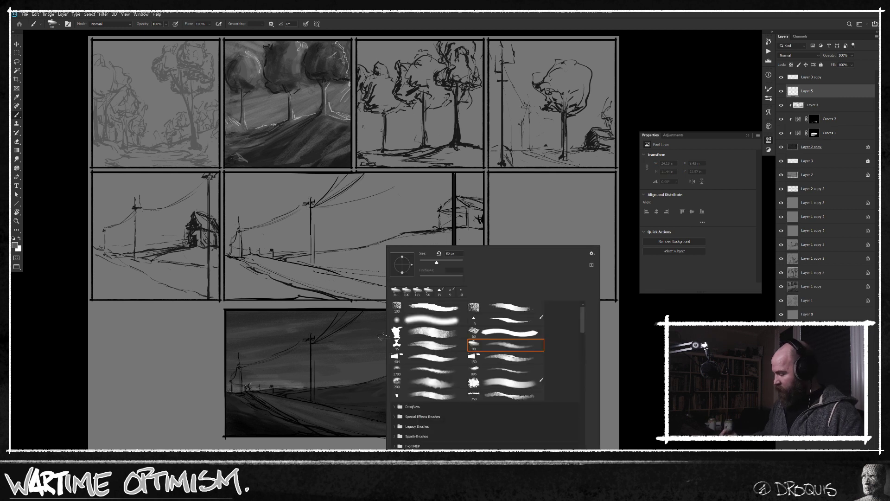
pyautogui.click(519, 320)
pyautogui.click(623, 382)
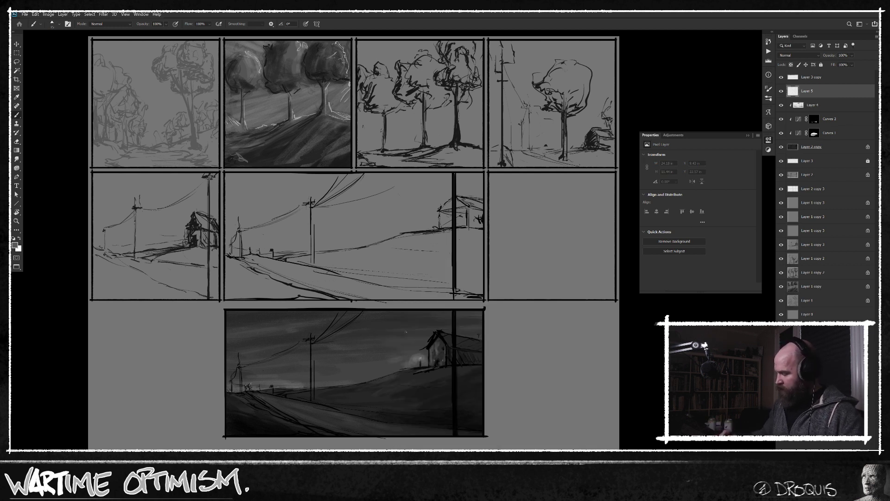
pyautogui.moveTo(309, 344)
pyautogui.mouseDown()
pyautogui.moveTo(371, 279)
pyautogui.moveTo(429, 168)
pyautogui.mouseUp()
pyautogui.hotkey('ctrl', 'z')
pyautogui.keyDown('alt'); pyautogui.click(454, 360); pyautogui.keyUp('alt')
pyautogui.moveTo(315, 342)
pyautogui.mouseDown()
pyautogui.moveTo(421, 203)
pyautogui.moveTo(446, 154)
pyautogui.moveTo(453, 304)
pyautogui.mouseUp()
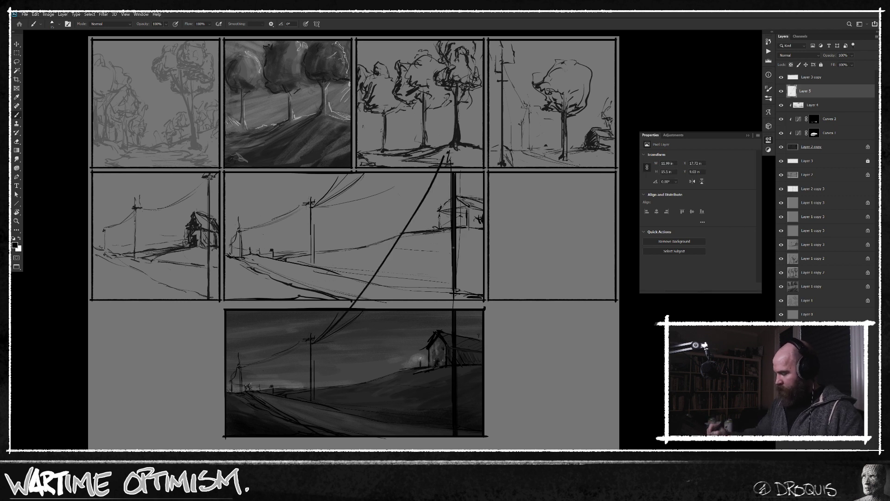
pyautogui.moveTo(447, 164)
pyautogui.mouseDown()
pyautogui.moveTo(420, 228)
pyautogui.moveTo(322, 341)
pyautogui.mouseUp()
pyautogui.moveTo(330, 341)
pyautogui.mouseDown()
pyautogui.moveTo(414, 262)
pyautogui.moveTo(452, 158)
pyautogui.moveTo(468, 168)
pyautogui.mouseUp()
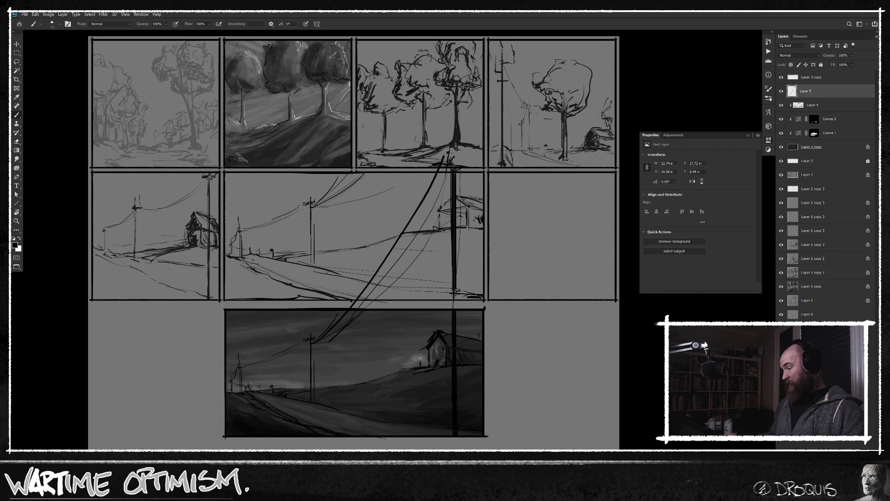
pyautogui.hotkey('ctrl', 'z')
pyautogui.hotkey('ctrl', 'z')
pyautogui.hotkey('ctrl', 'z')
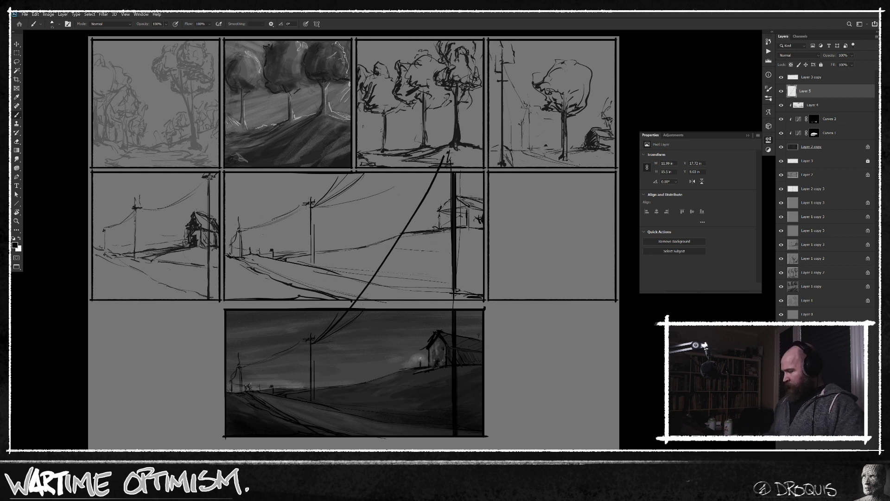
# Hide the layer with the extended pole and wire lines.
pyautogui.click(781, 91)
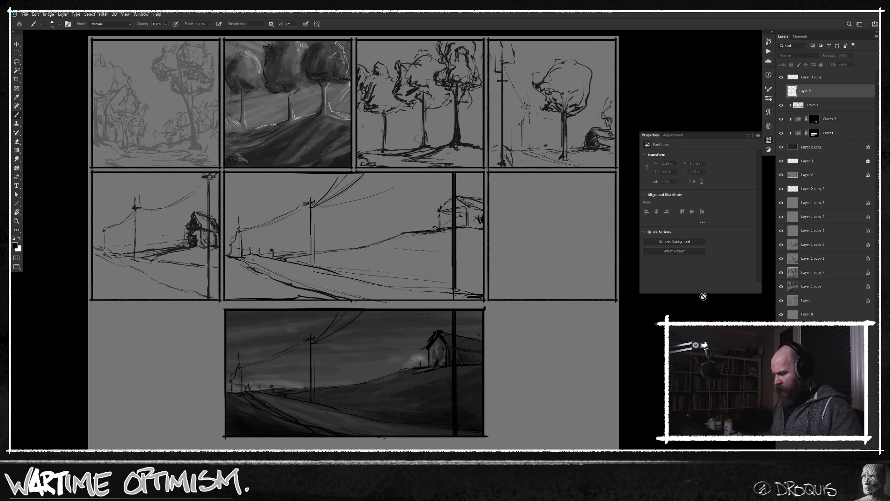
pyautogui.moveTo(470, 397)
pyautogui.mouseDown()
pyautogui.moveTo(482, 394)
pyautogui.moveTo(473, 391)
pyautogui.mouseUp()
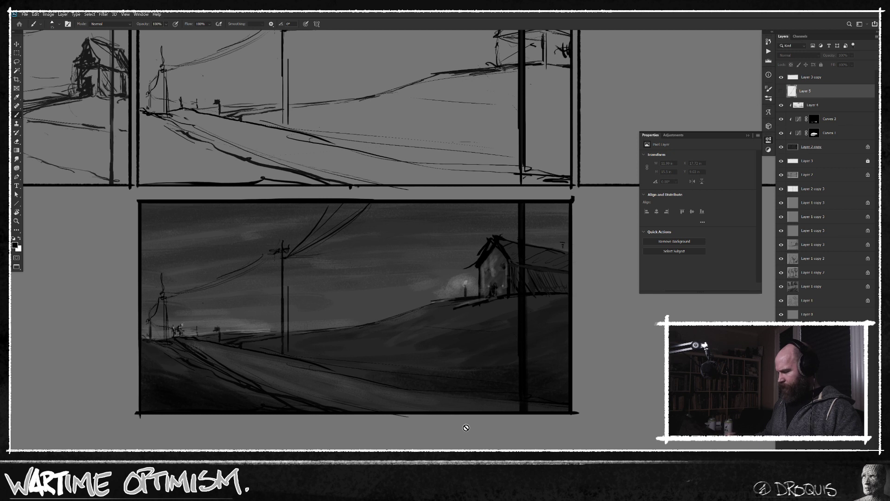